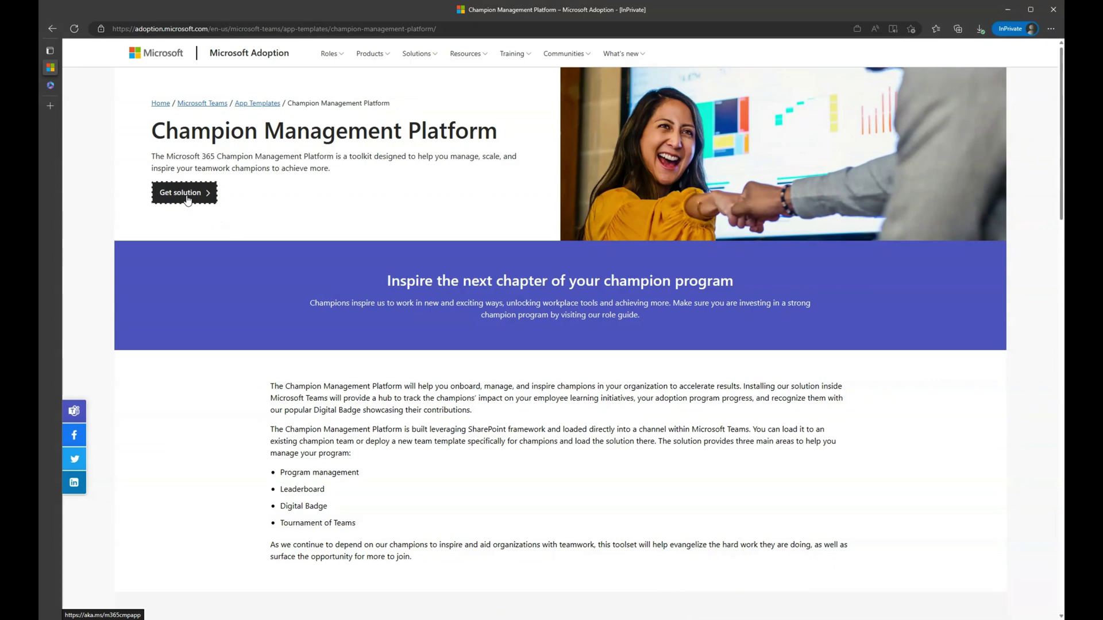
Get the Champion Management Platform solution from its GitHub repository and download cmp.sppkg from the sharepoint/solution folder
{"action": "left_click", "coordinate": [187, 199]}
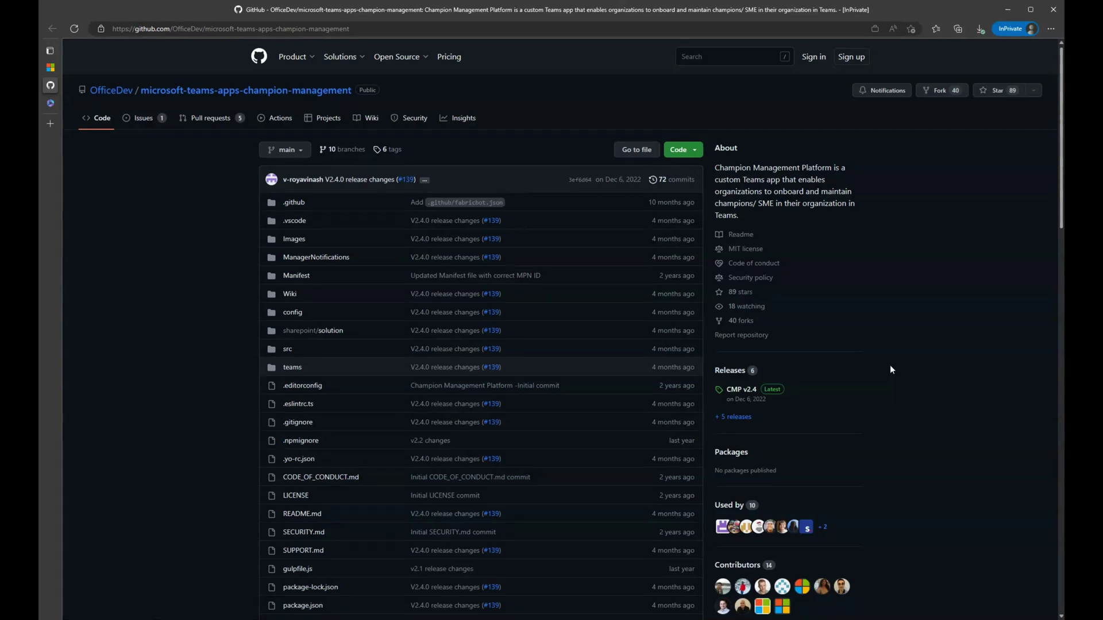
{"action": "left_click", "coordinate": [315, 333]}
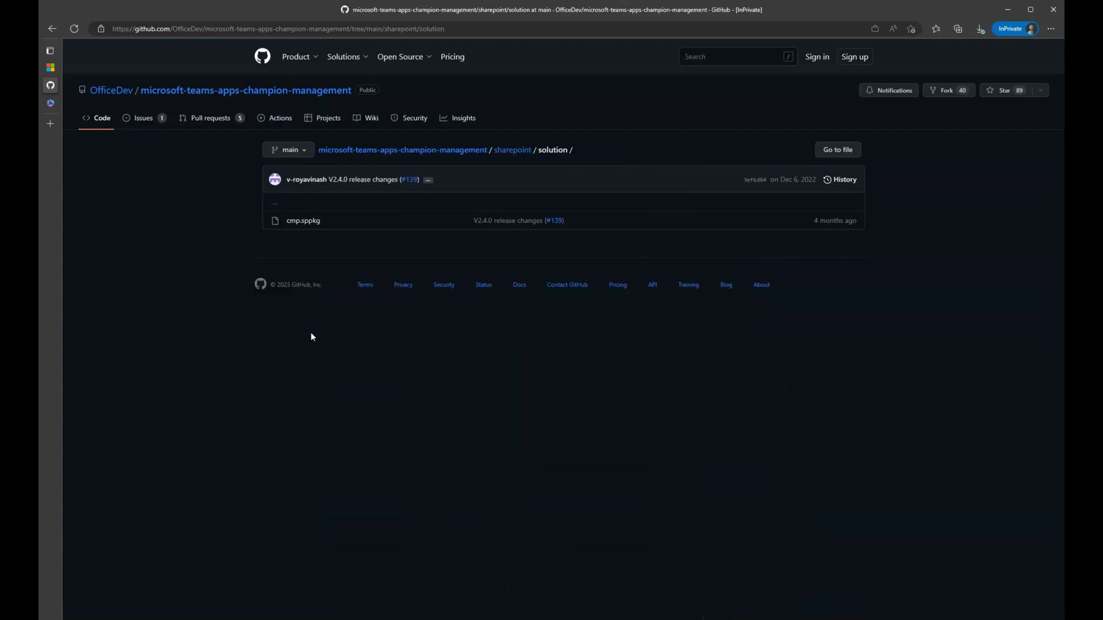
{"action": "left_click", "coordinate": [298, 222]}
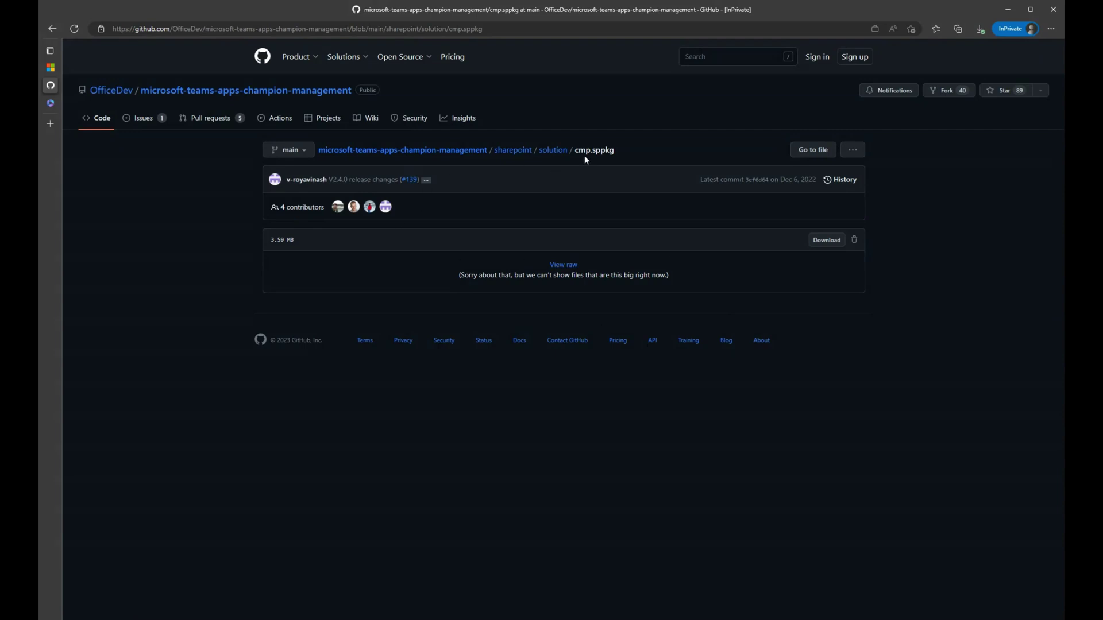
{"action": "left_click", "coordinate": [827, 246]}
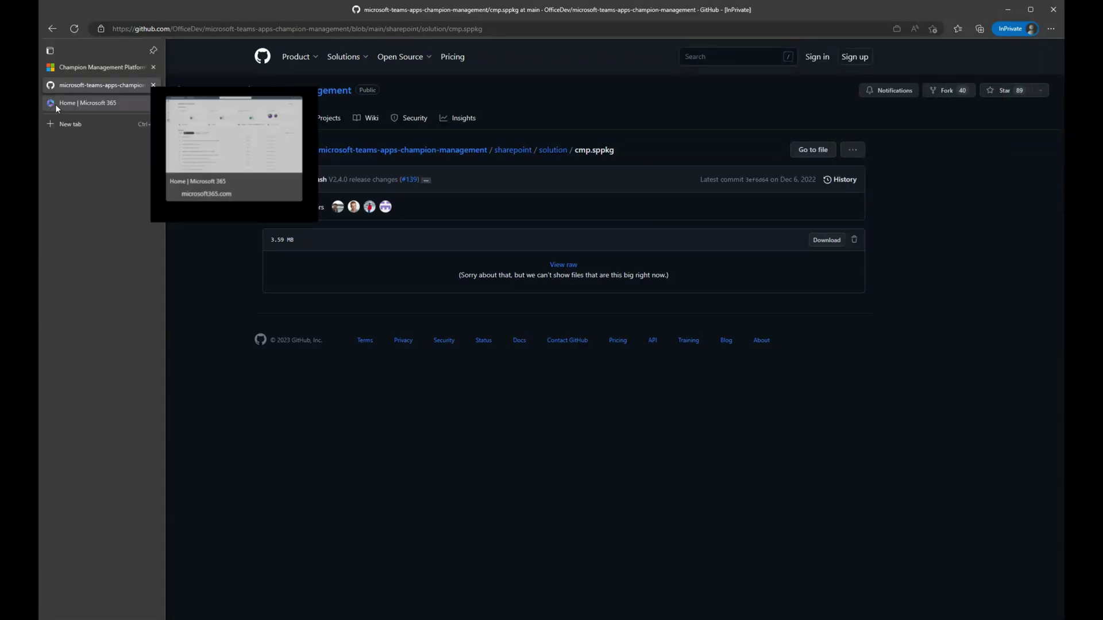
Switch to Microsoft 365 and open the SharePoint admin center's Apps management page through the Microsoft 365 admin center
{"action": "left_click", "coordinate": [55, 106]}
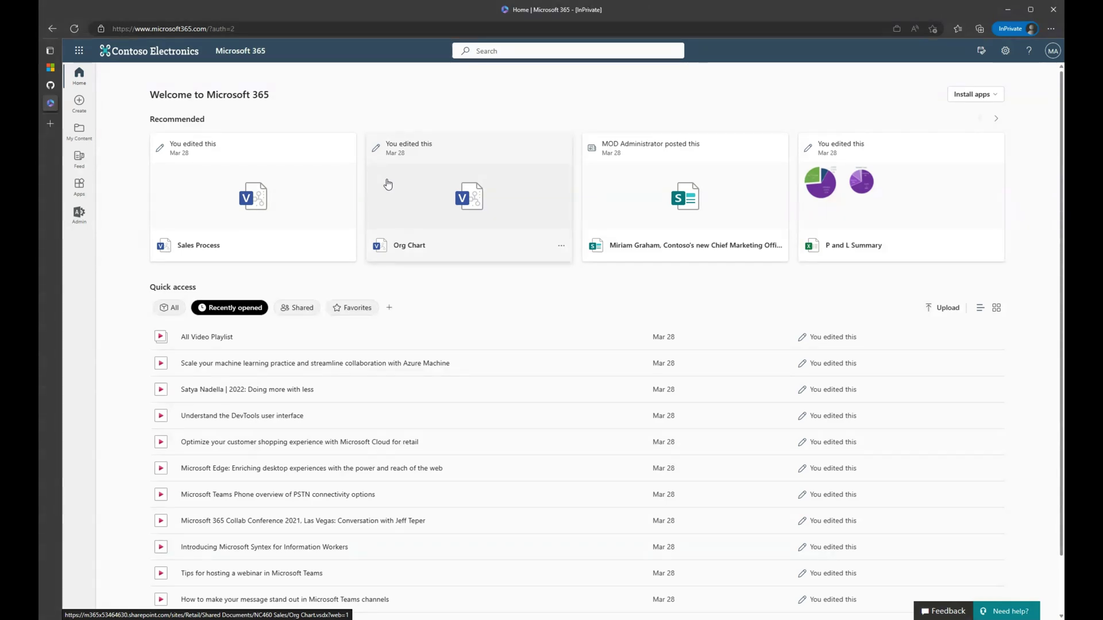
{"action": "left_click", "coordinate": [82, 214]}
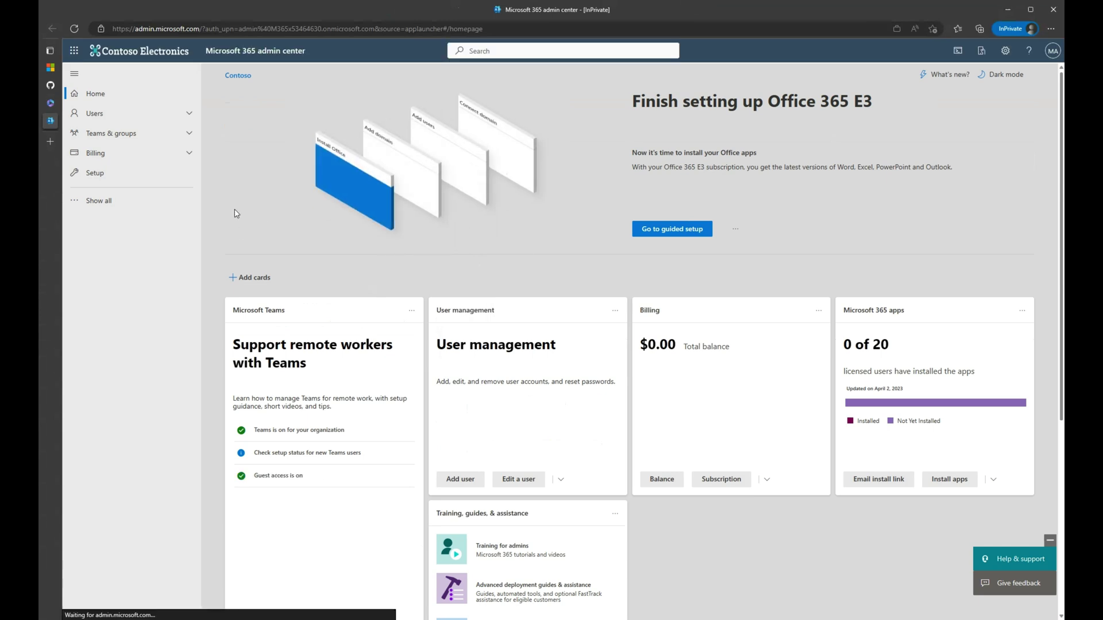
{"action": "left_click", "coordinate": [77, 203]}
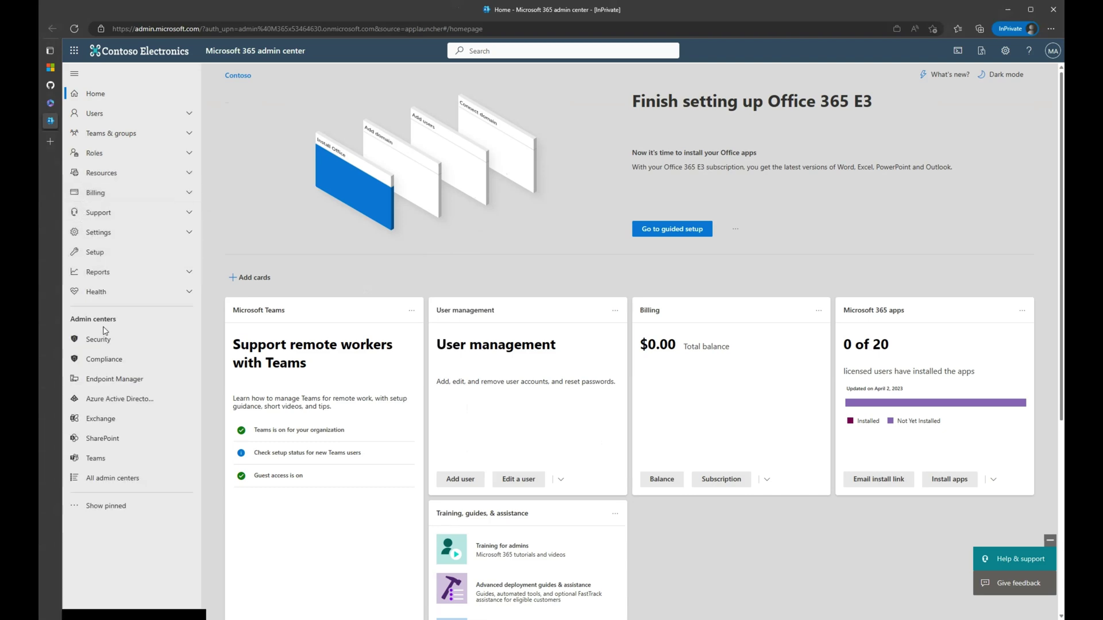
{"action": "left_click", "coordinate": [104, 439]}
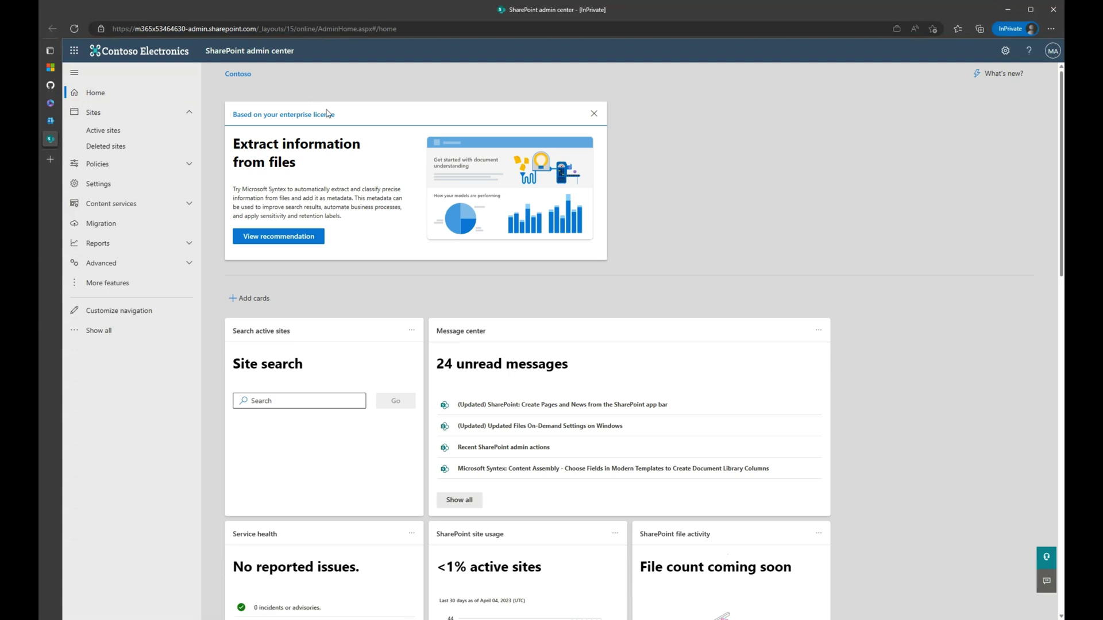
{"action": "left_click", "coordinate": [104, 288]}
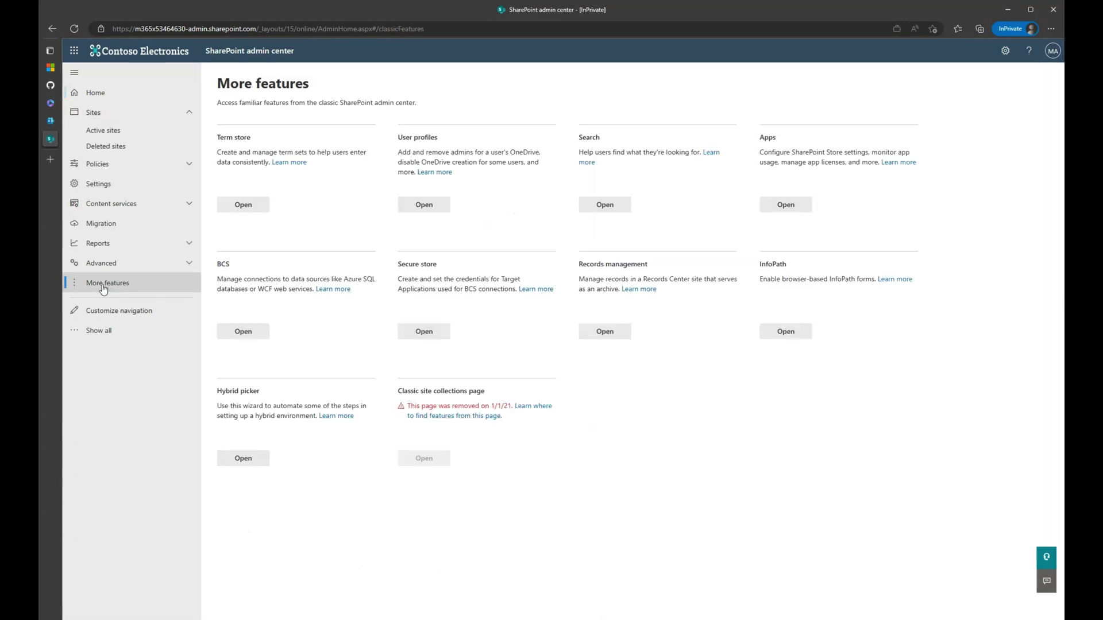
{"action": "left_click", "coordinate": [785, 205]}
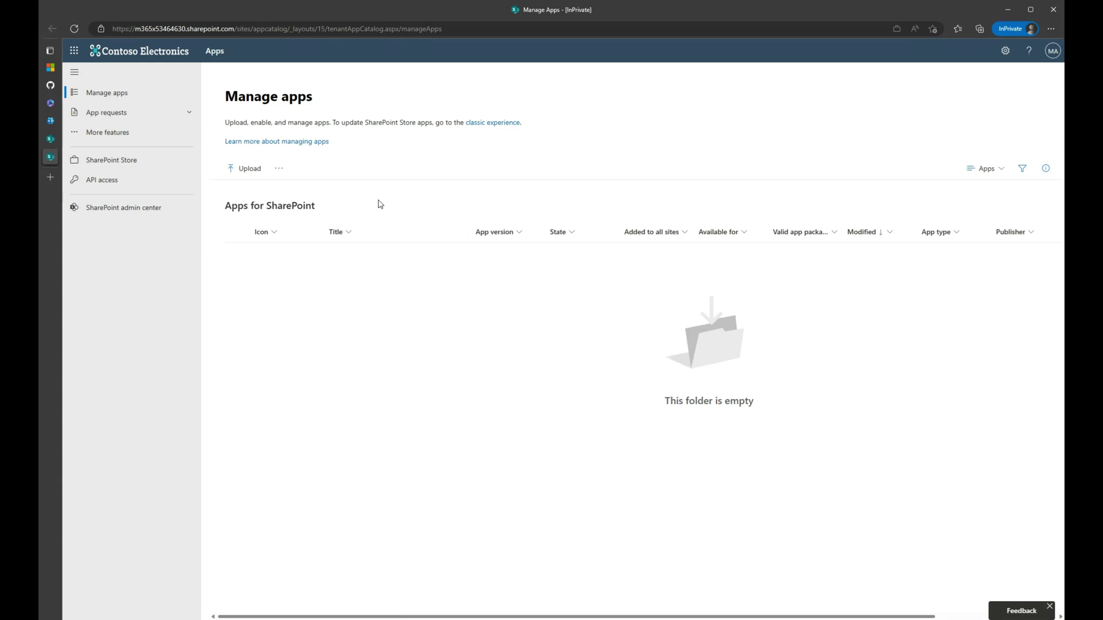
Upload cmp.sppkg from Downloads and enable championmanagement on all sites with Add to Teams included
{"action": "left_click", "coordinate": [243, 173]}
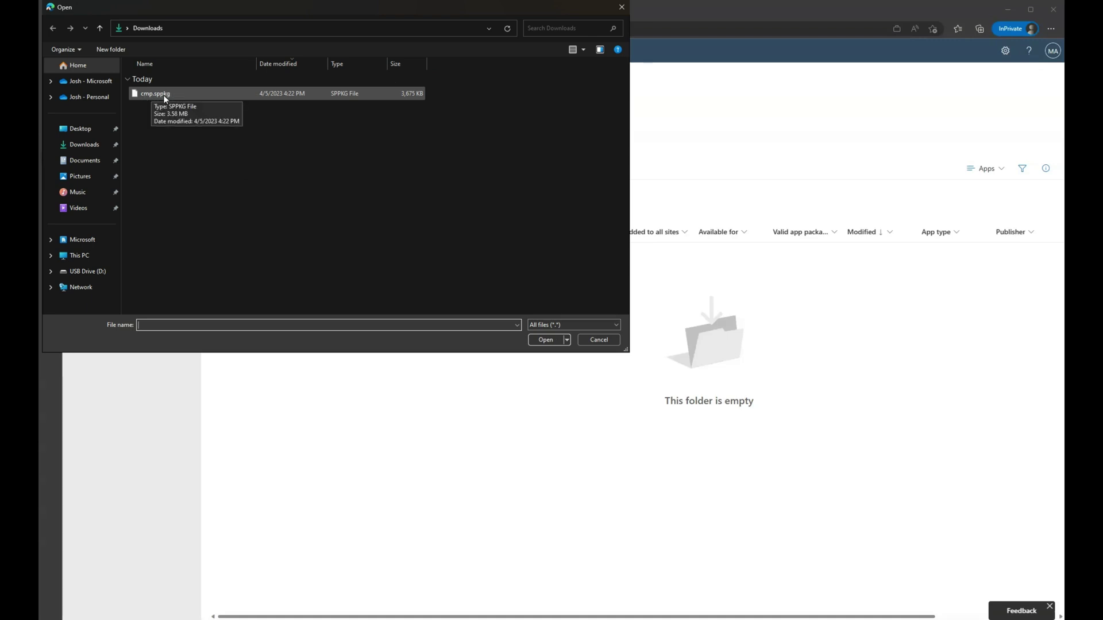
{"action": "double_click", "coordinate": [163, 93]}
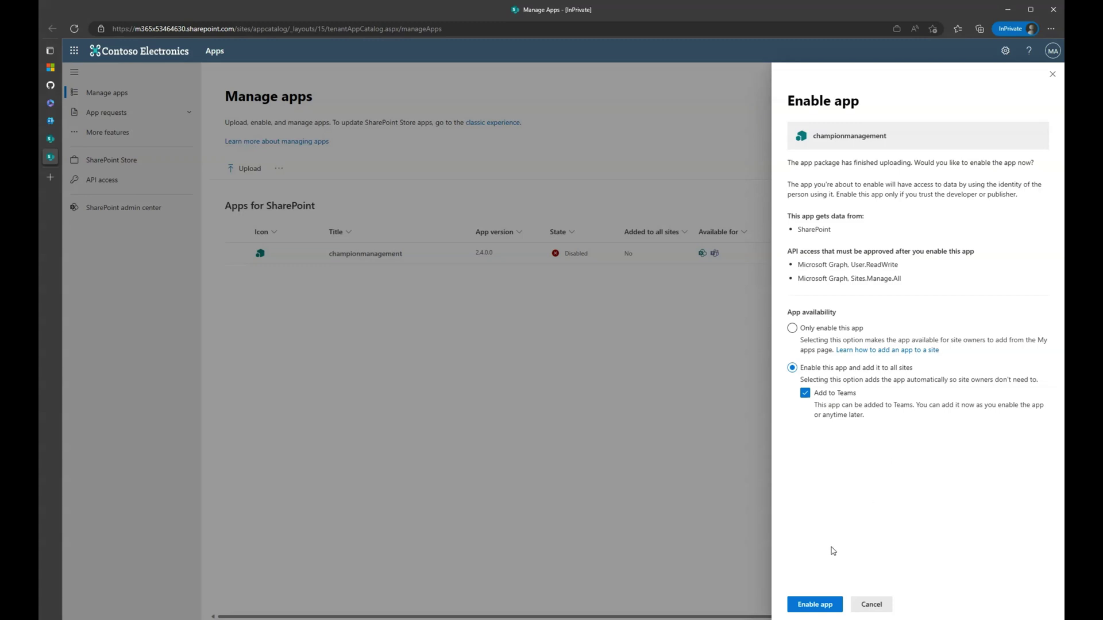
{"action": "left_click", "coordinate": [812, 609]}
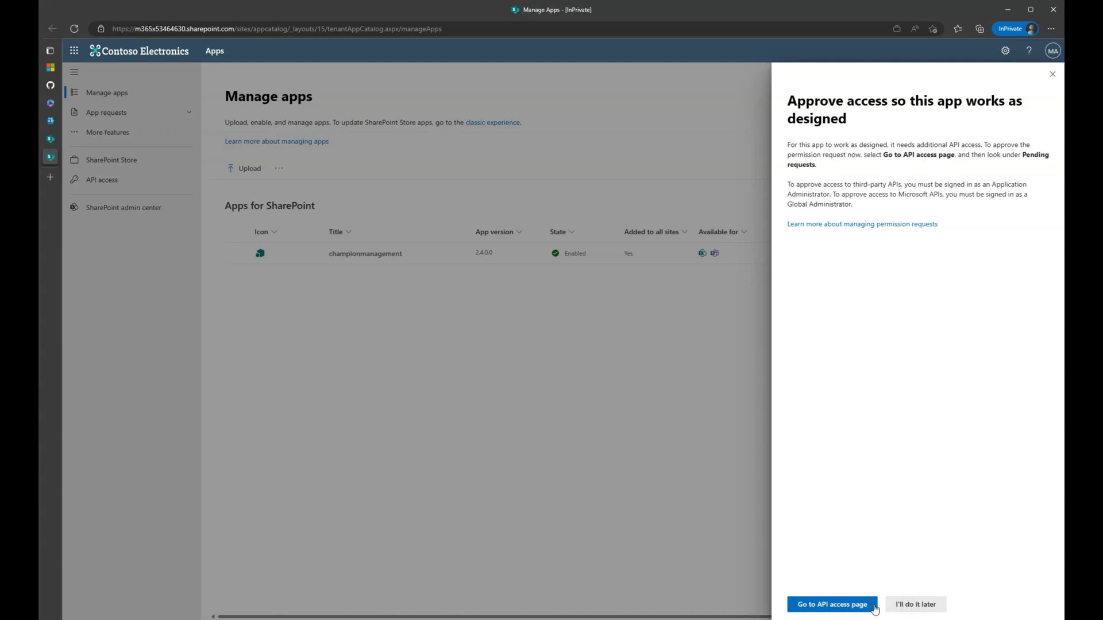
Approve the championmanagement package's pending Microsoft Graph API requests for User.ReadWrite and Sites.Manage.All
{"action": "left_click", "coordinate": [837, 613]}
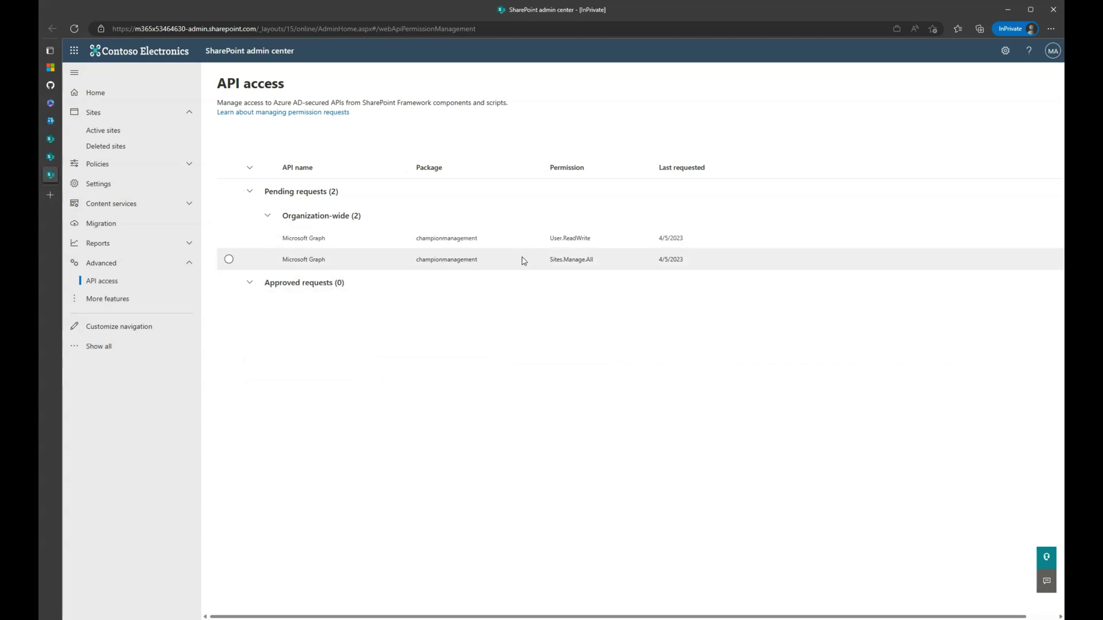
{"action": "left_click", "coordinate": [228, 237]}
{"action": "left_click", "coordinate": [236, 139]}
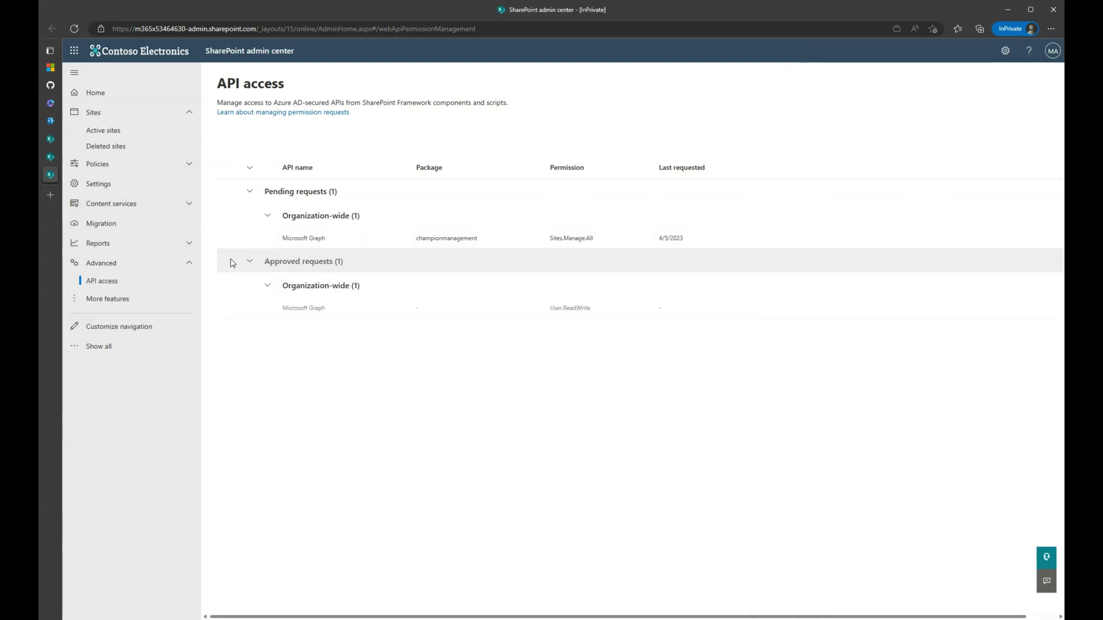
{"action": "left_click", "coordinate": [228, 237]}
{"action": "left_click", "coordinate": [236, 138]}
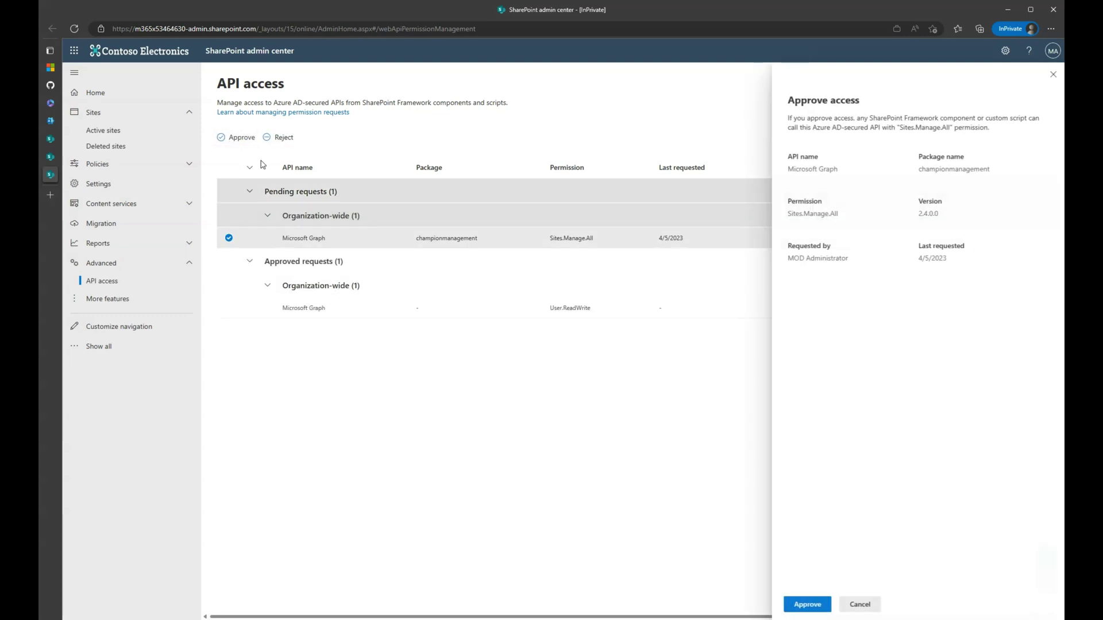
{"action": "left_click", "coordinate": [792, 606]}
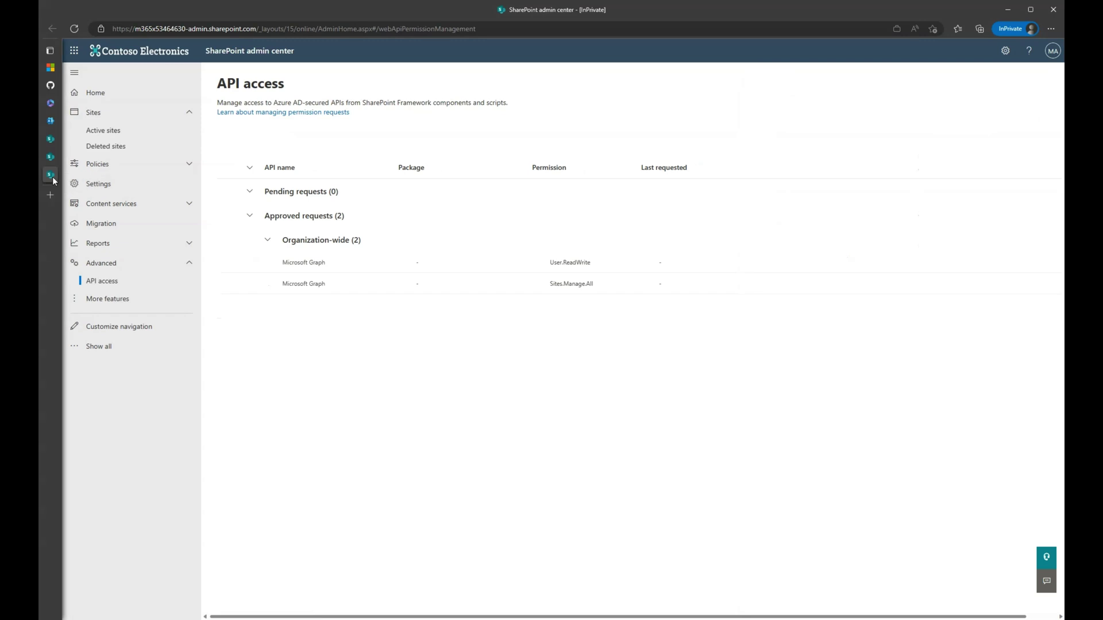
Dismiss the API approval reminder and close the SharePoint and Microsoft 365 admin pages, returning to the Microsoft 365 home page
{"action": "mouse_move", "coordinate": [98, 177]}
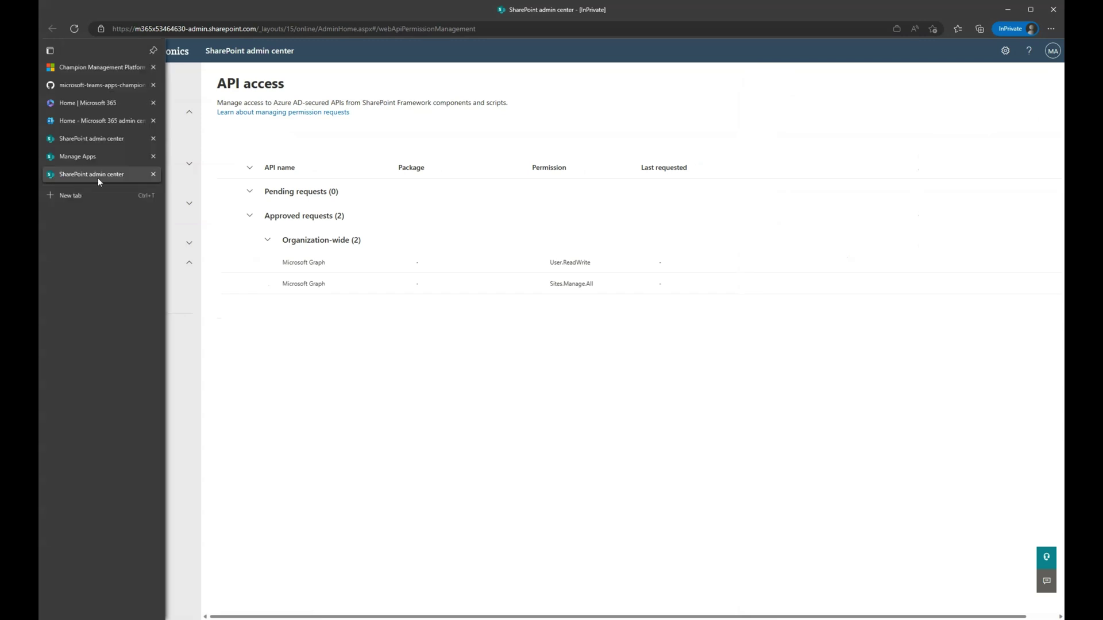
{"action": "left_click", "coordinate": [153, 175]}
{"action": "left_click", "coordinate": [922, 604]}
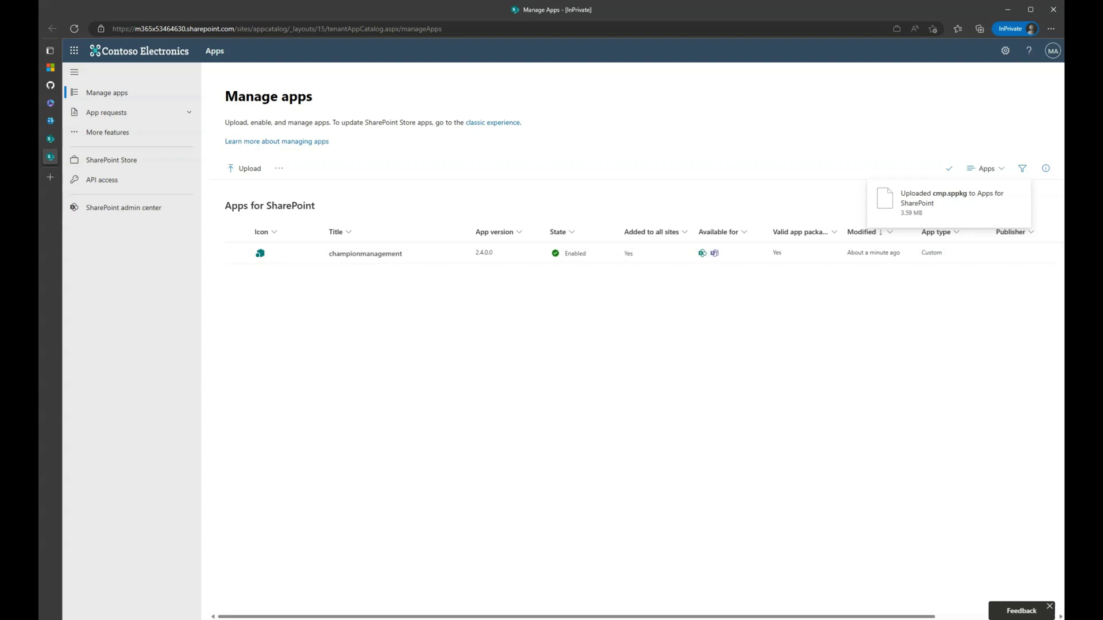
{"action": "mouse_move", "coordinate": [68, 156]}
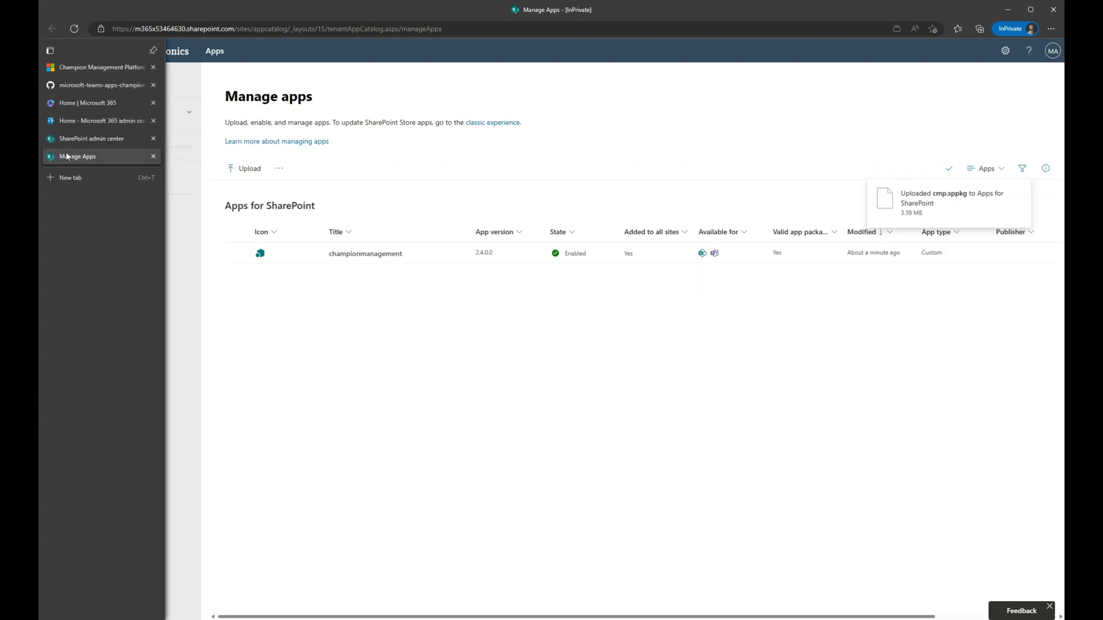
{"action": "left_click", "coordinate": [152, 156]}
{"action": "left_click", "coordinate": [154, 138]}
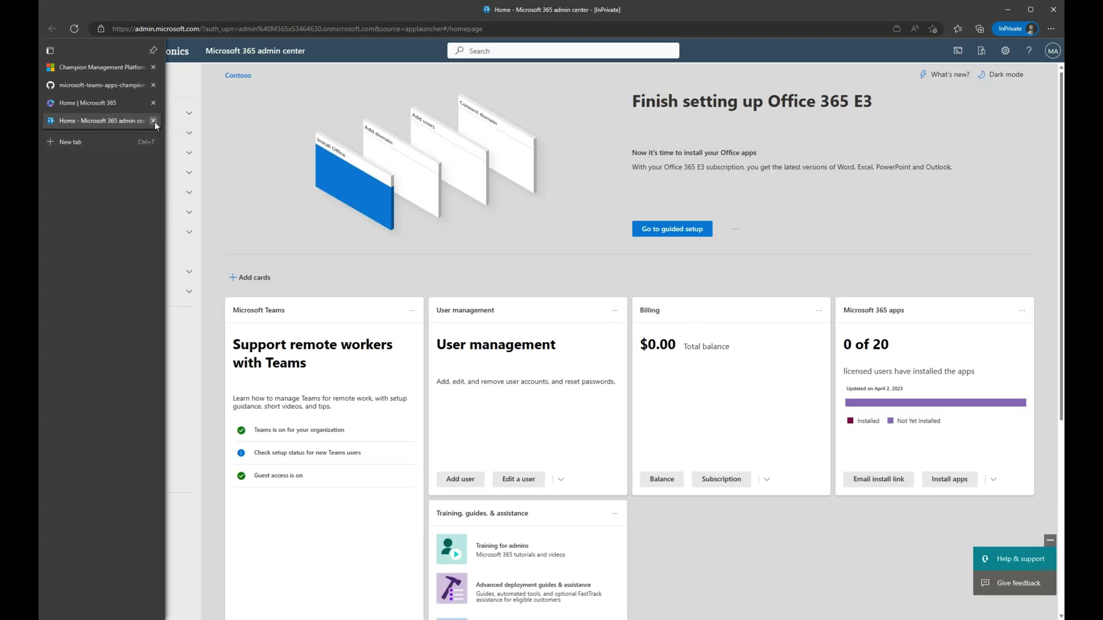
{"action": "left_click", "coordinate": [154, 121]}
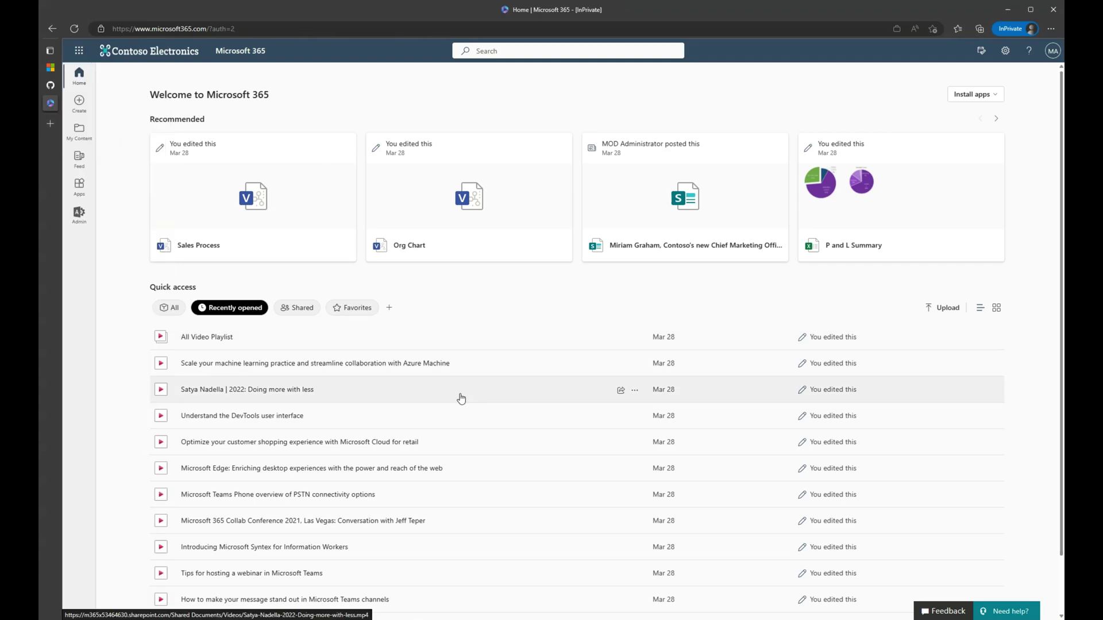
Switch to Microsoft Teams and open its app catalog, dismissing the welcome tour and the new-app notice
{"action": "left_click", "coordinate": [83, 56]}
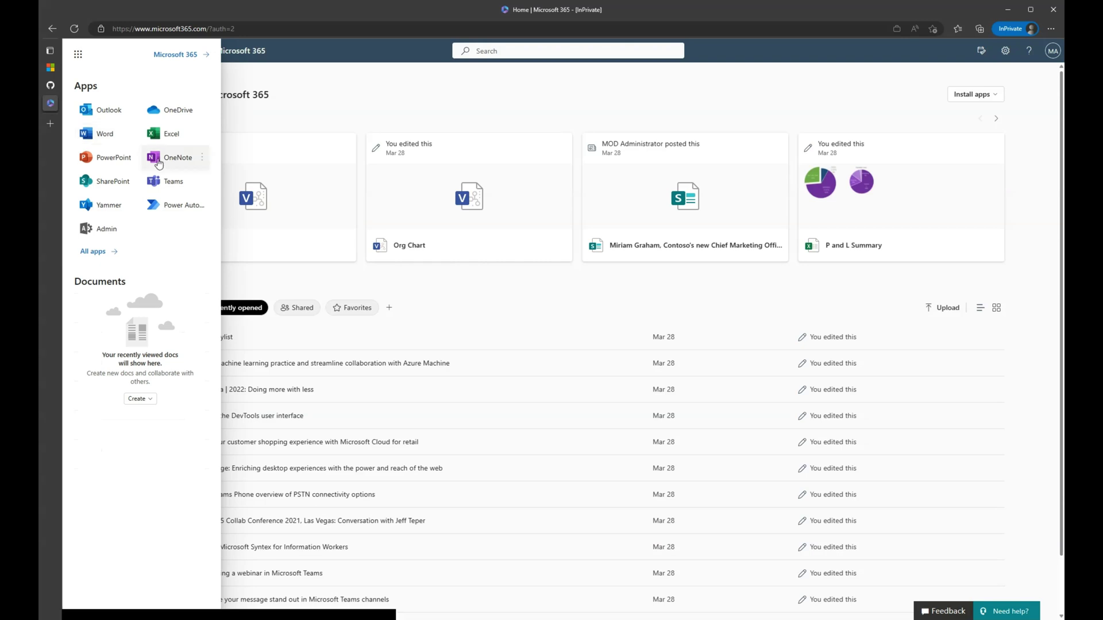
{"action": "left_click", "coordinate": [174, 182]}
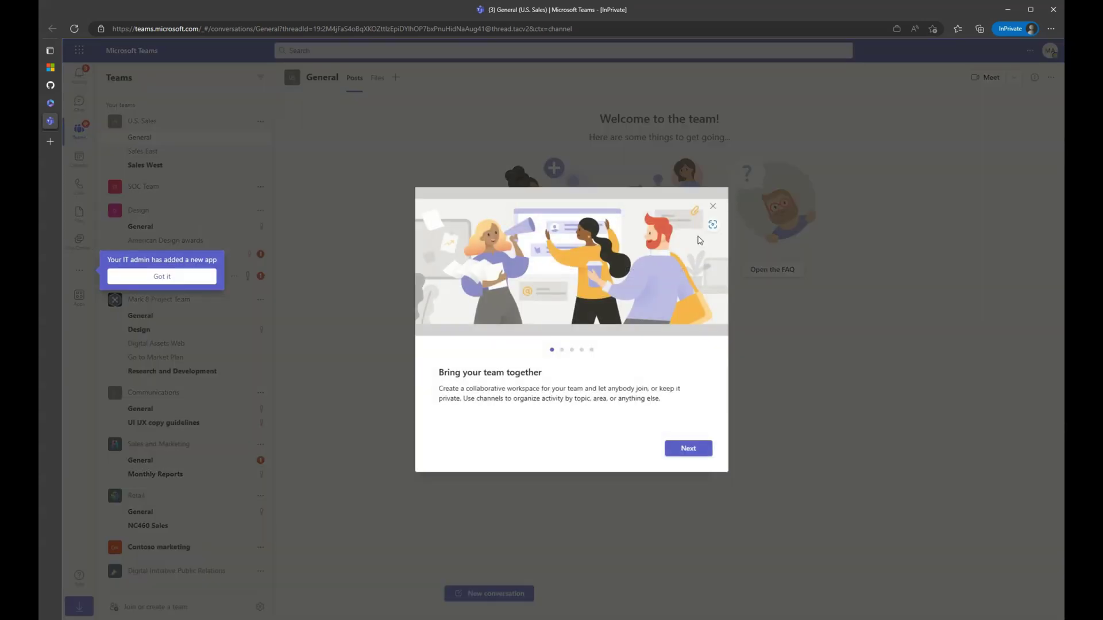
{"action": "left_click", "coordinate": [713, 207]}
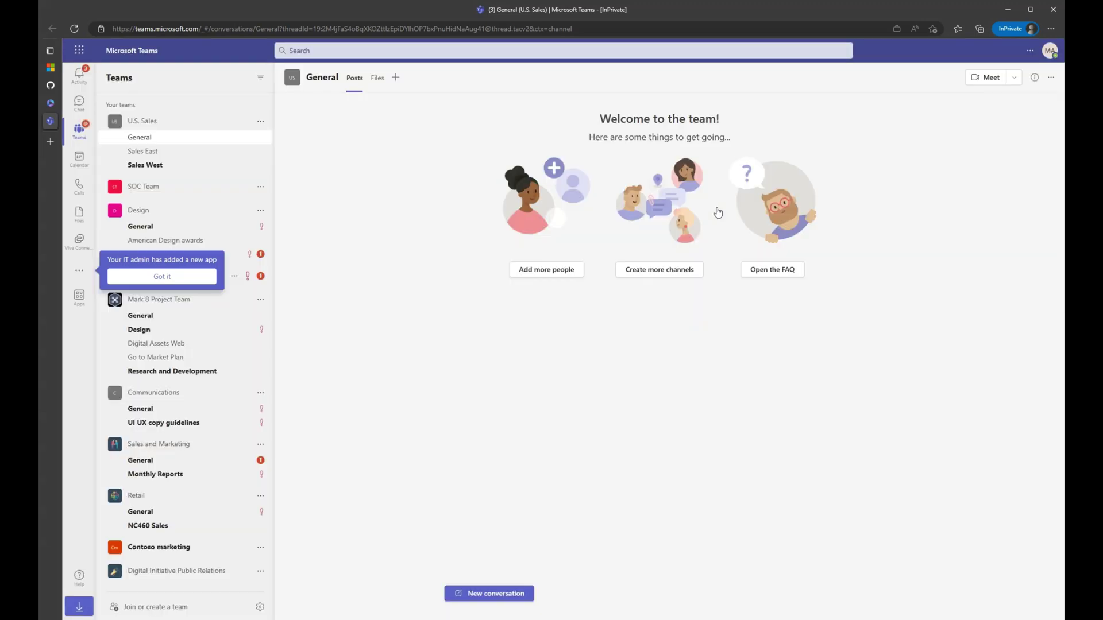
{"action": "left_click", "coordinate": [80, 299]}
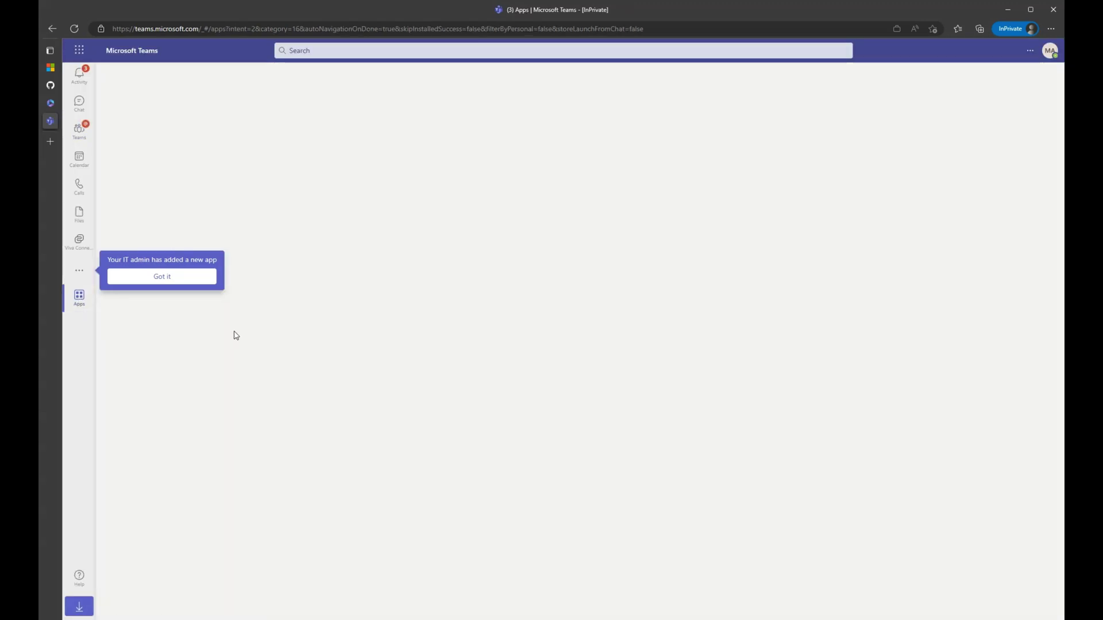
{"action": "left_click", "coordinate": [196, 277]}
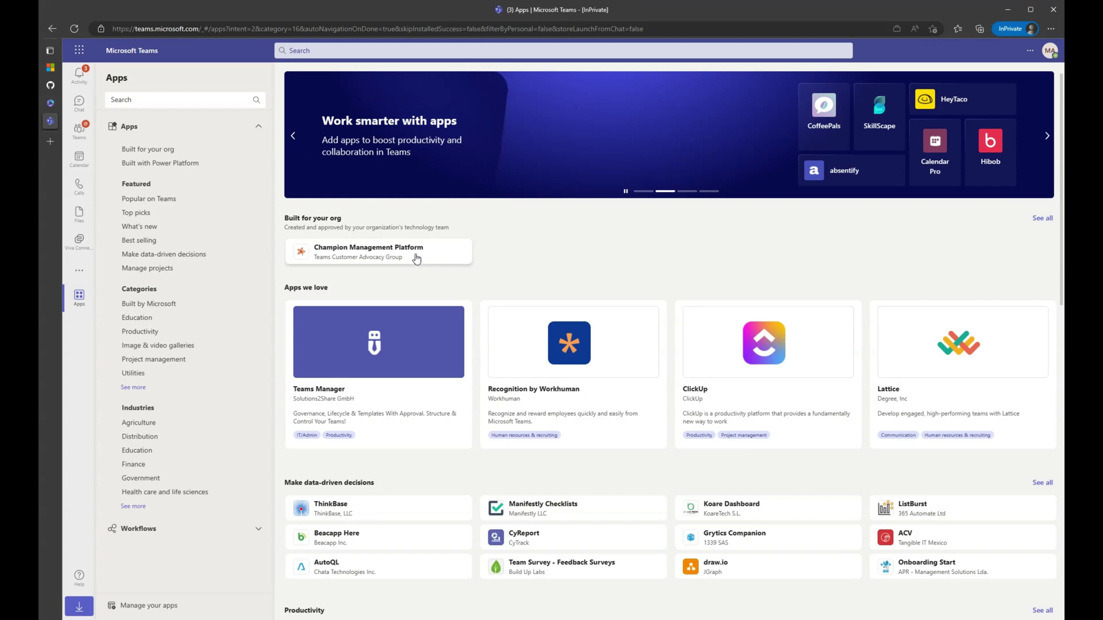
Add Champion Management Platform as a personal app, acknowledge the manager setup message and refresh the app
{"action": "left_click", "coordinate": [416, 259]}
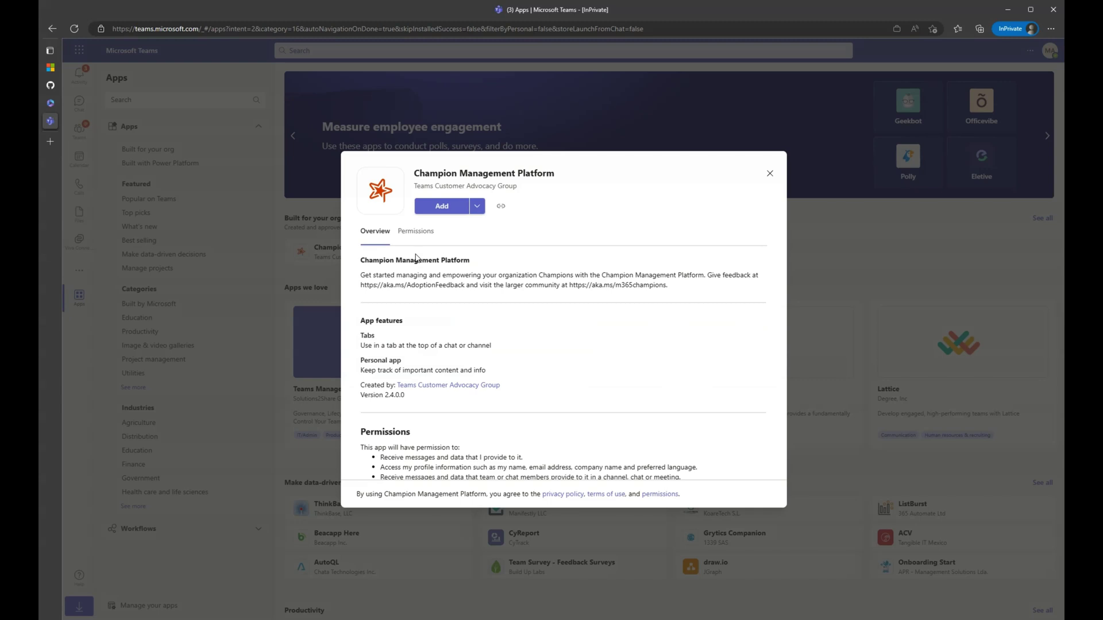
{"action": "left_click", "coordinate": [476, 210]}
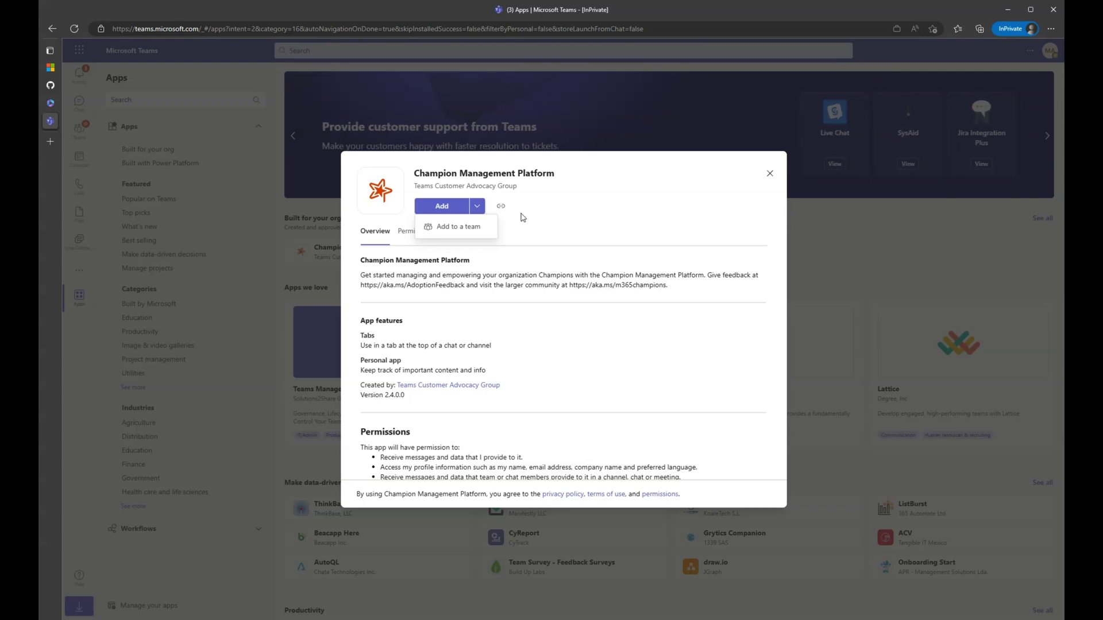
{"action": "left_click", "coordinate": [451, 207]}
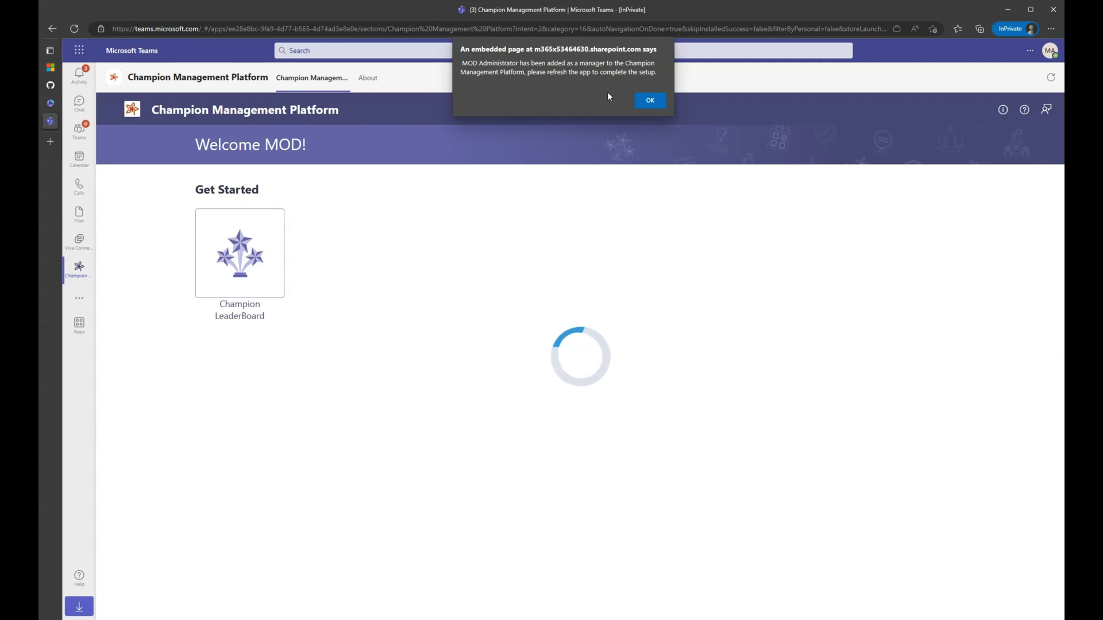
{"action": "left_click", "coordinate": [646, 107]}
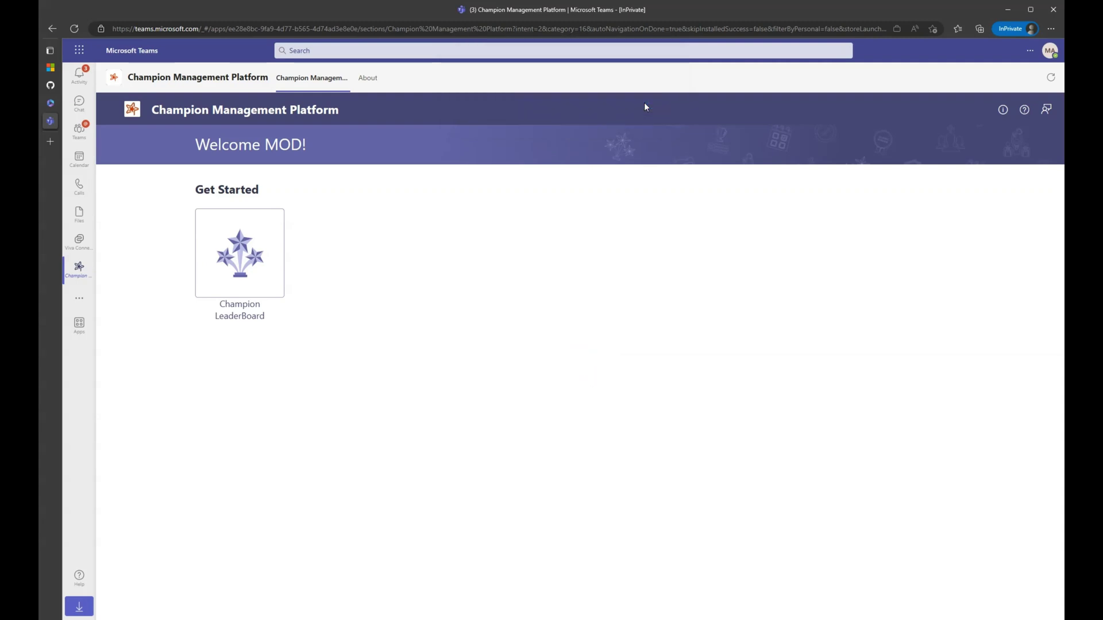
{"action": "left_click", "coordinate": [1051, 77]}
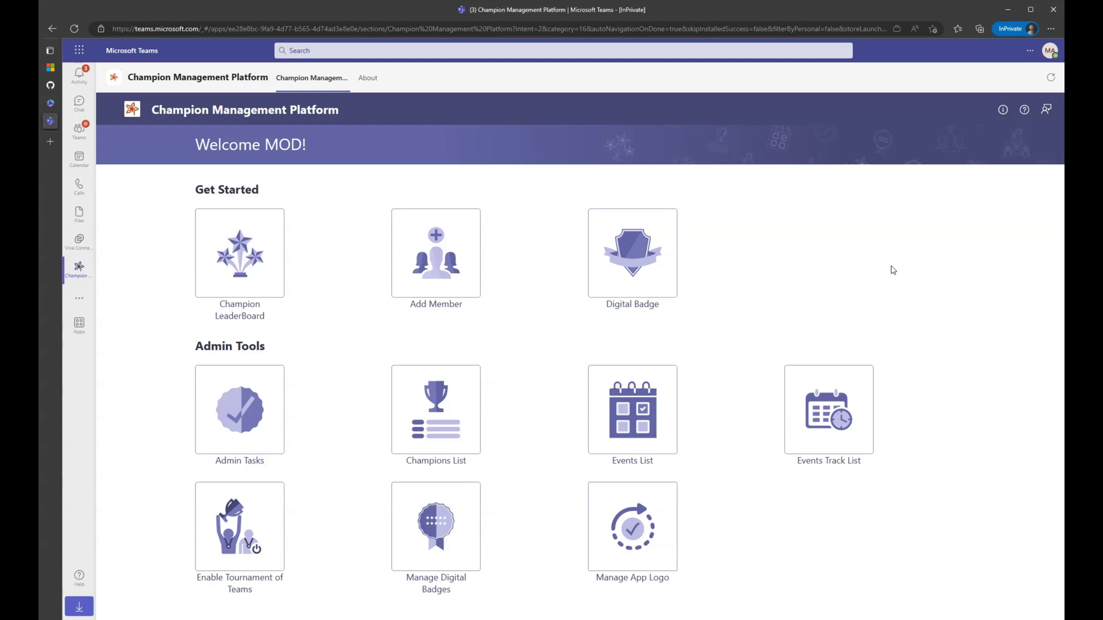
View the Champion LeaderBoard, return to the platform's home page and dismiss the desktop notifications offer
{"action": "left_click", "coordinate": [257, 269]}
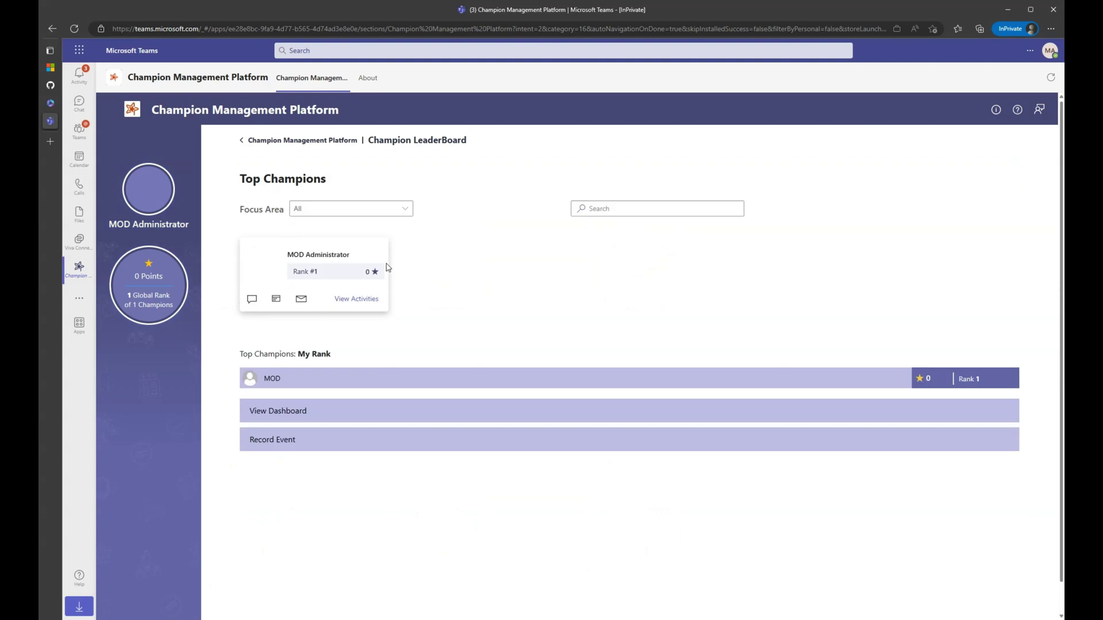
{"action": "left_click", "coordinate": [297, 143]}
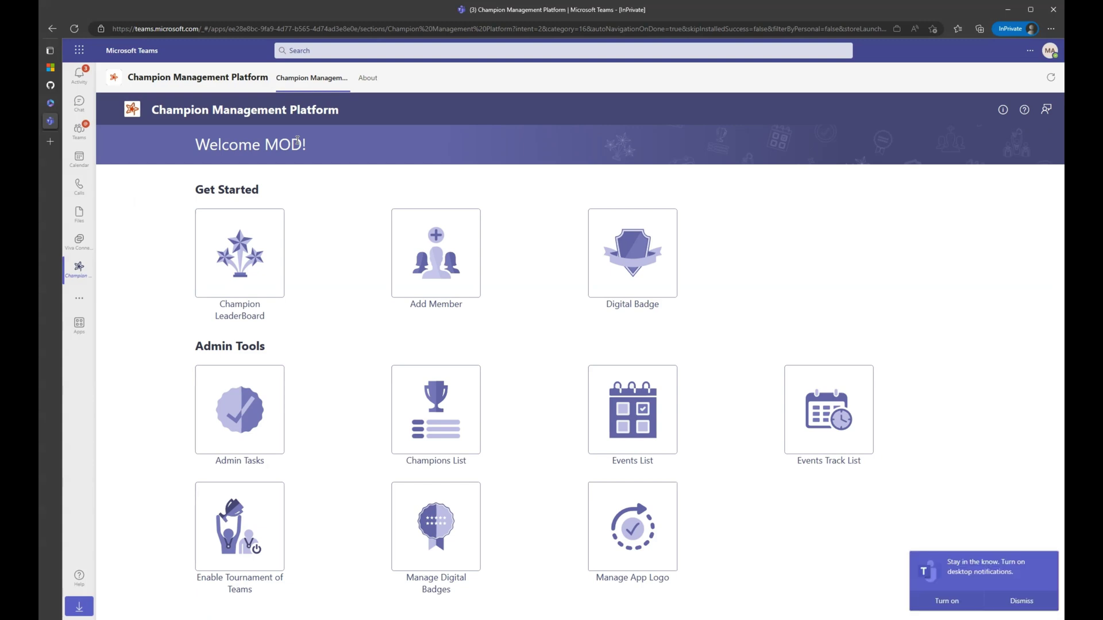
{"action": "left_click", "coordinate": [1007, 601]}
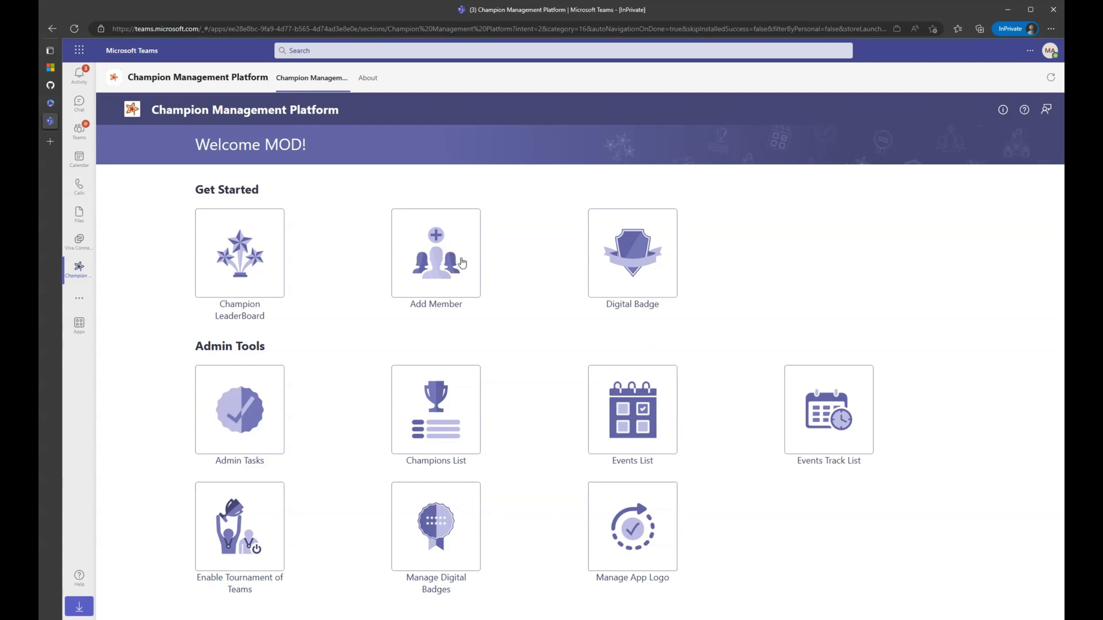
Start adding a member to the platform and select the person by name from the suggestions
{"action": "left_click", "coordinate": [445, 239]}
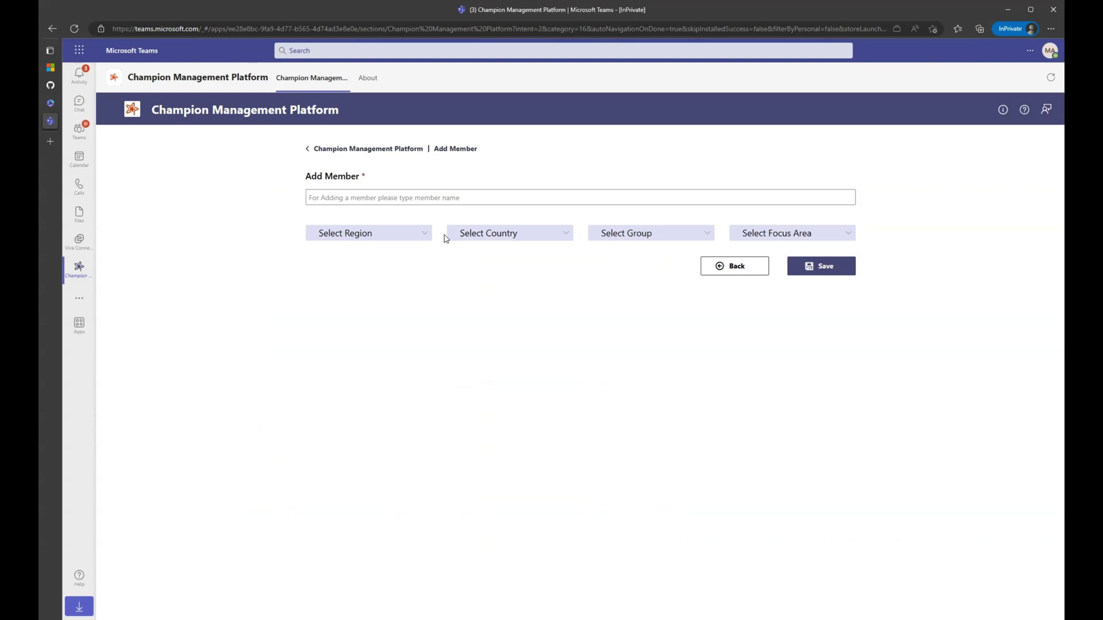
{"action": "left_click", "coordinate": [482, 199]}
{"action": "type", "text": "meg"}
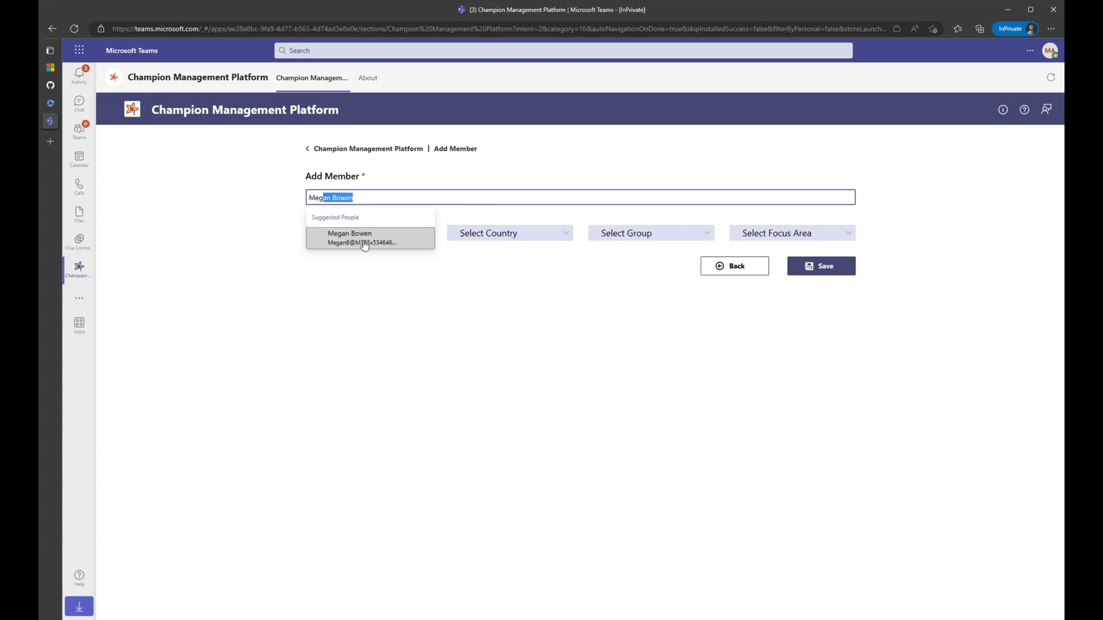
{"action": "left_click", "coordinate": [364, 240]}
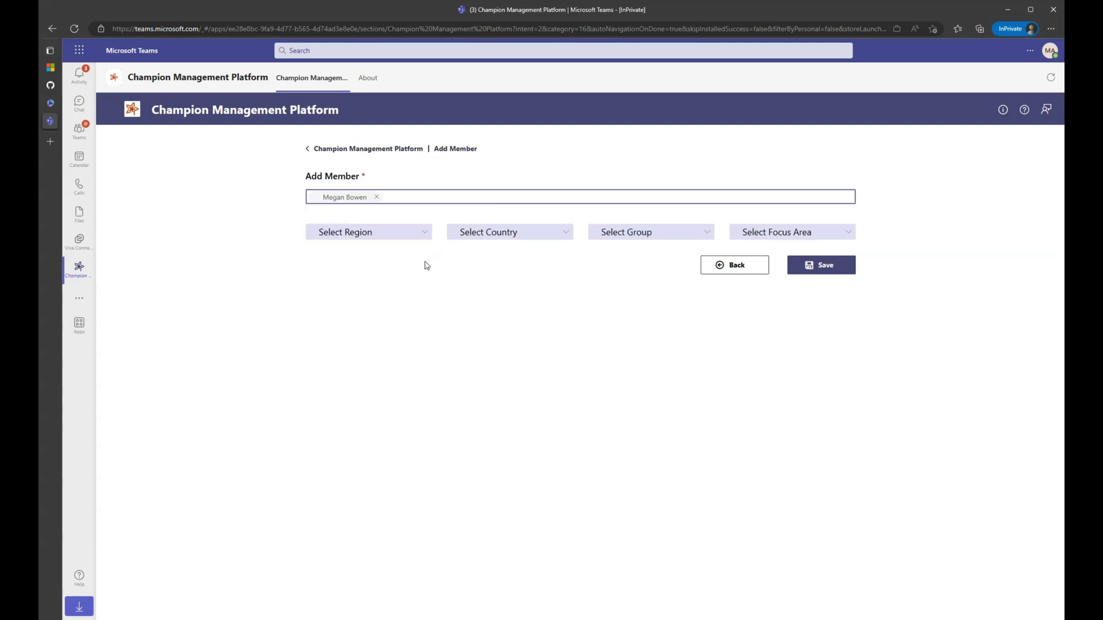
Set region to North America / Central America / Caribbean, country to USA, group to IT Pro and focus area to Teamwork, and save the member
{"action": "left_click", "coordinate": [422, 236]}
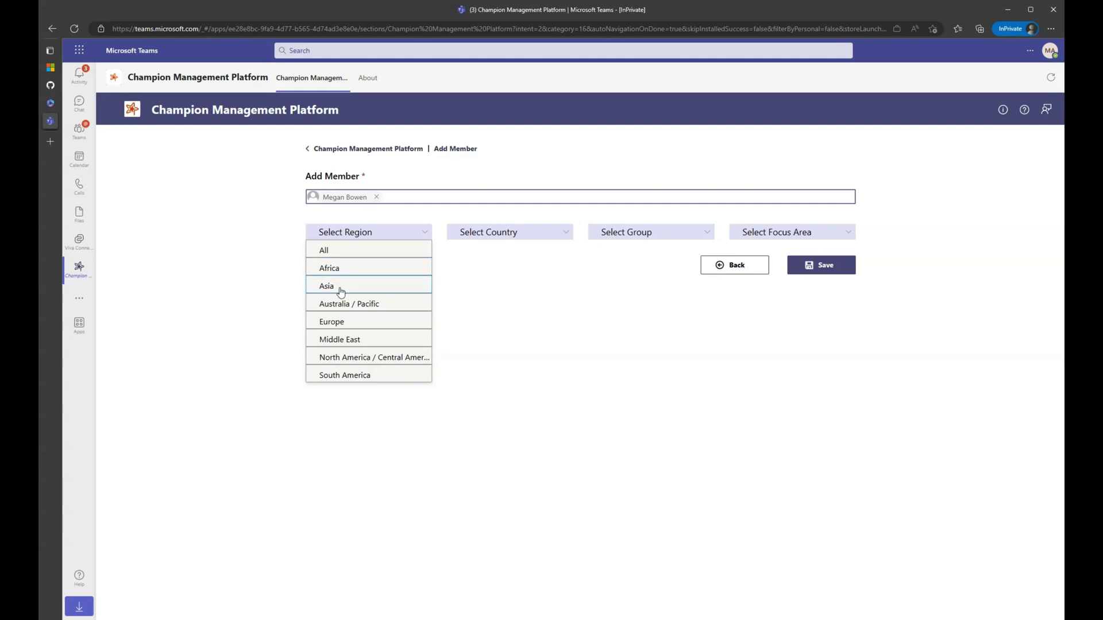
{"action": "left_click", "coordinate": [385, 359]}
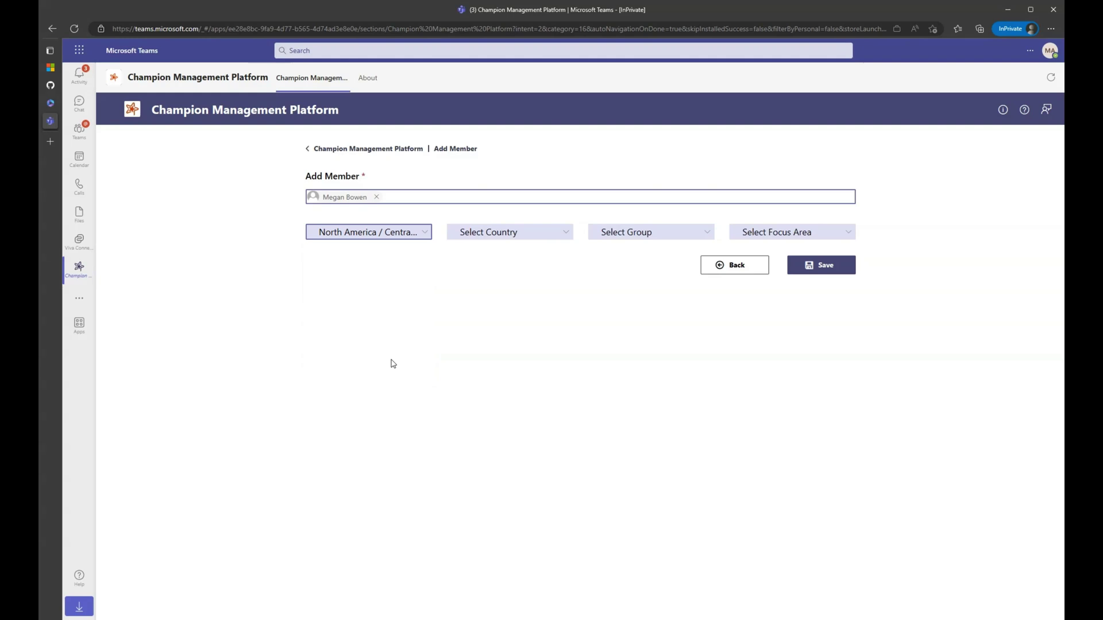
{"action": "left_click", "coordinate": [517, 235]}
{"action": "left_click", "coordinate": [510, 287]}
{"action": "left_click", "coordinate": [624, 237]}
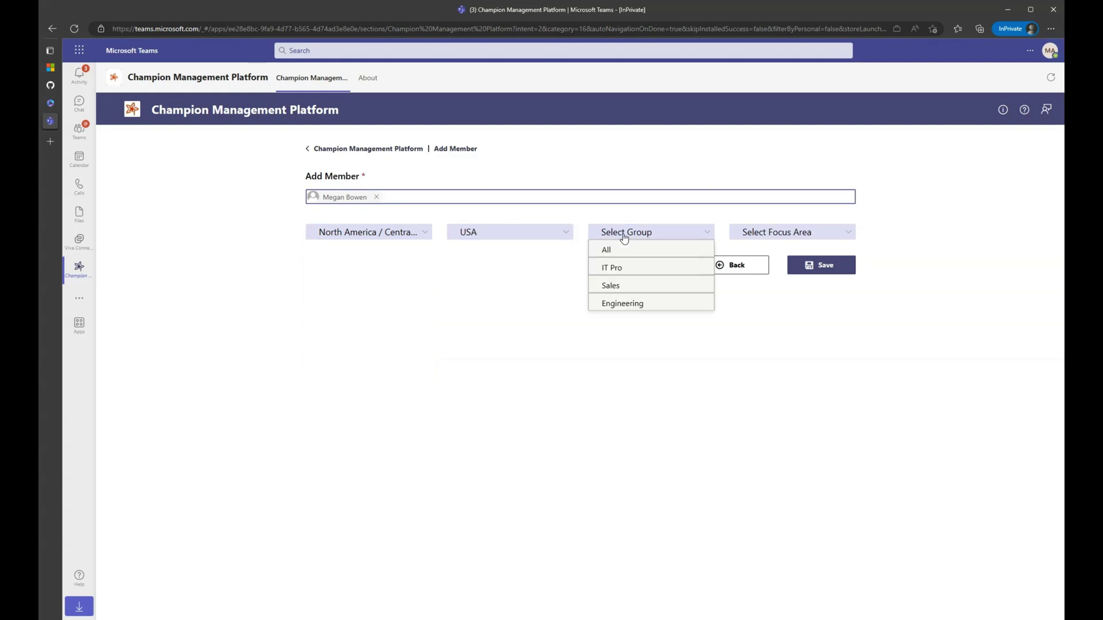
{"action": "left_click", "coordinate": [648, 268]}
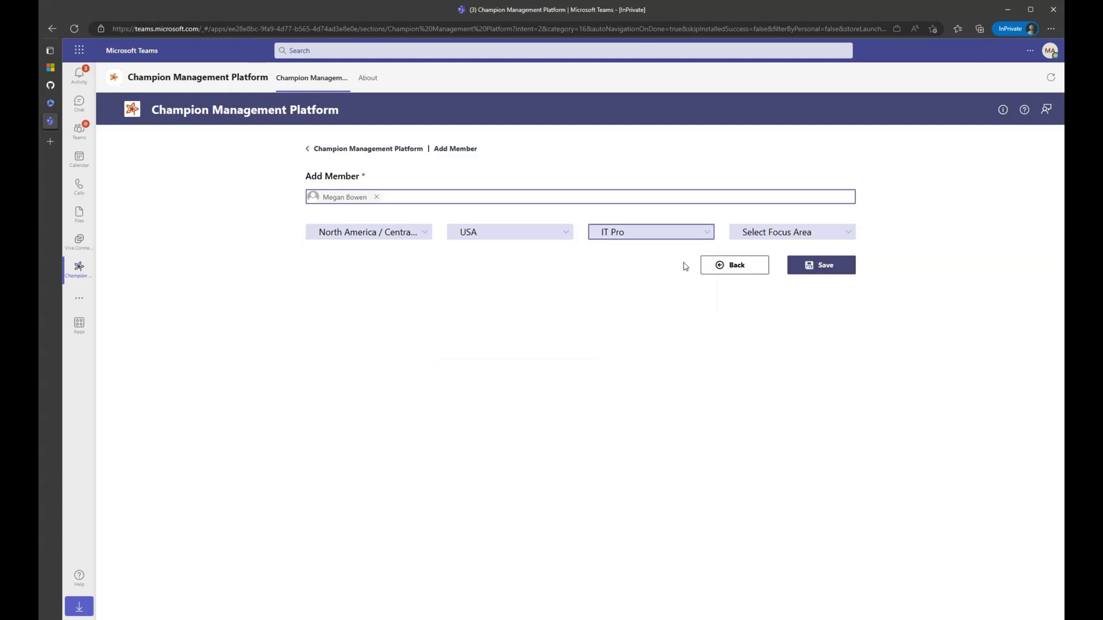
{"action": "left_click", "coordinate": [773, 233]}
{"action": "left_click", "coordinate": [785, 285]}
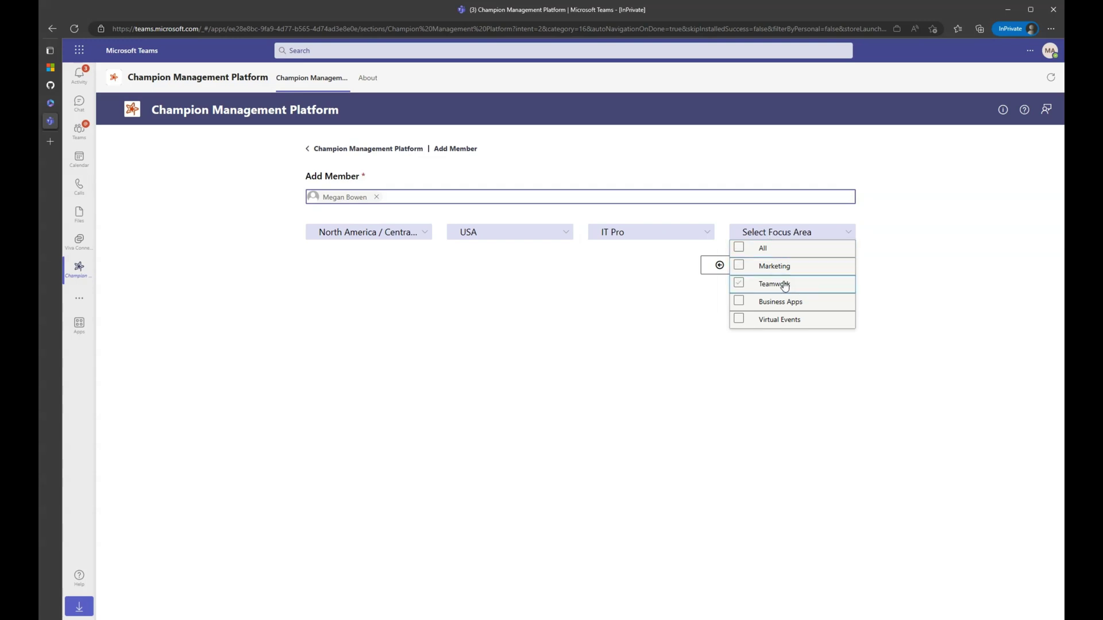
{"action": "left_click", "coordinate": [739, 406]}
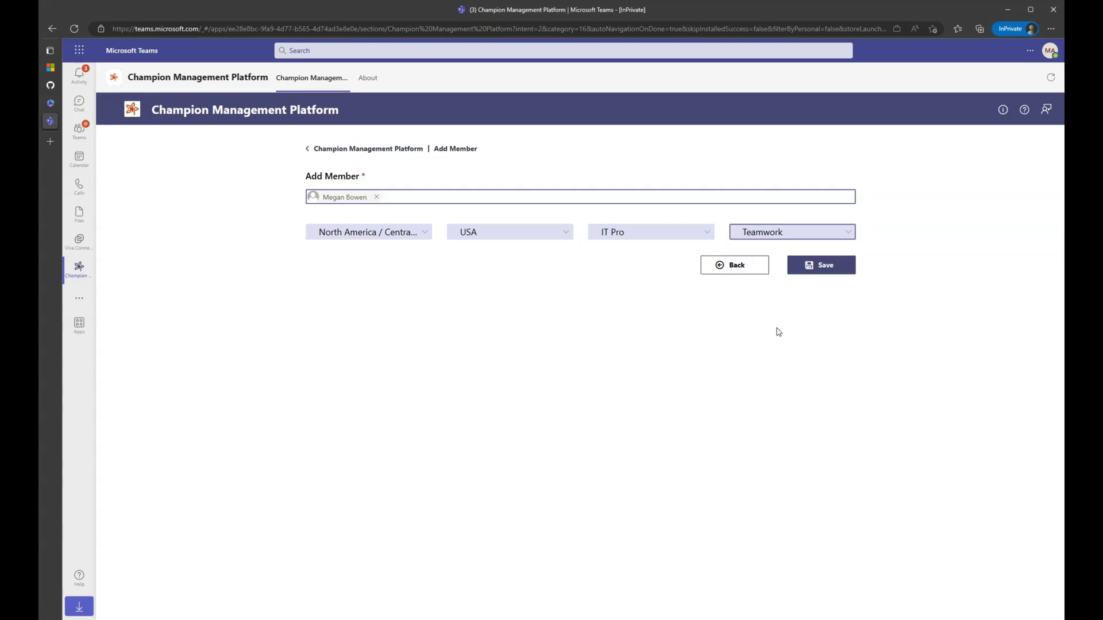
{"action": "left_click", "coordinate": [814, 275]}
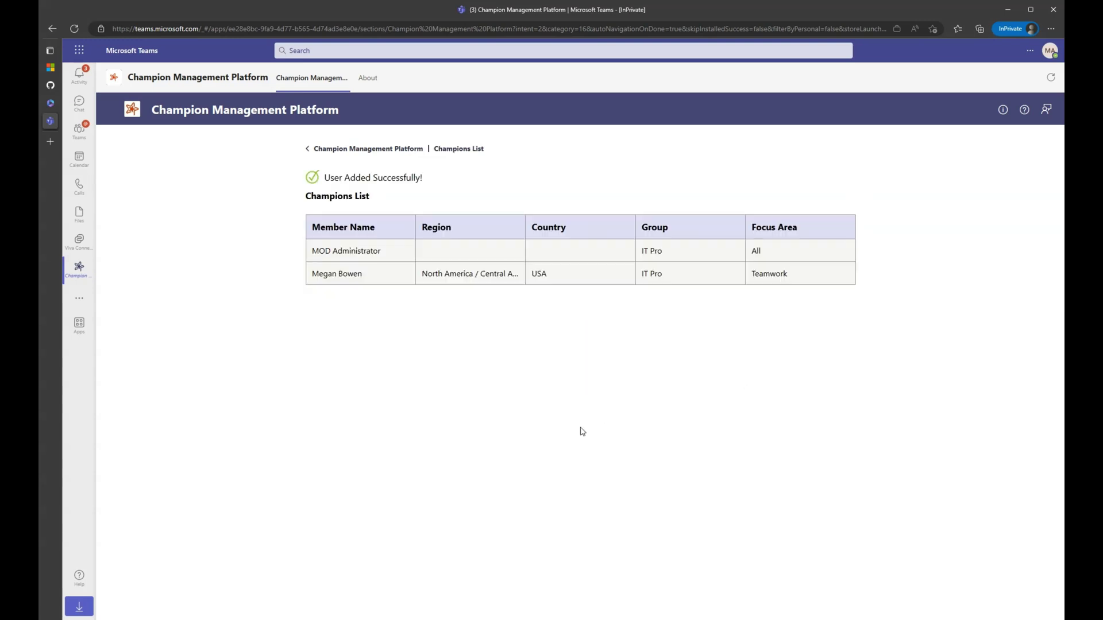
Open the Champions List from the platform's home page and set the newly added member's role to Manager
{"action": "left_click", "coordinate": [358, 150]}
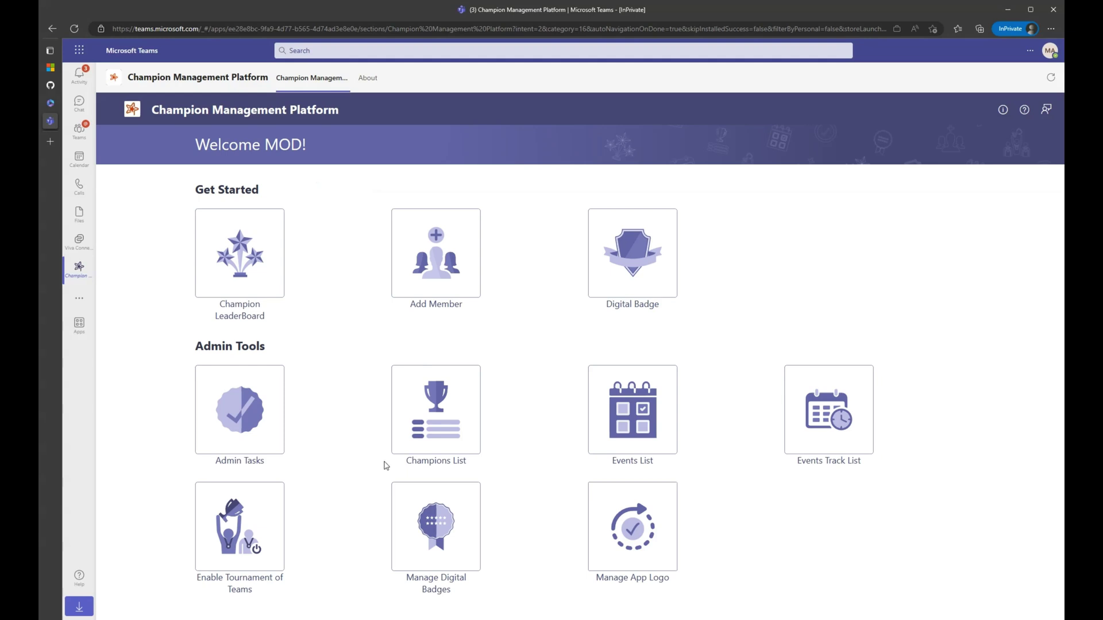
{"action": "left_click", "coordinate": [440, 429]}
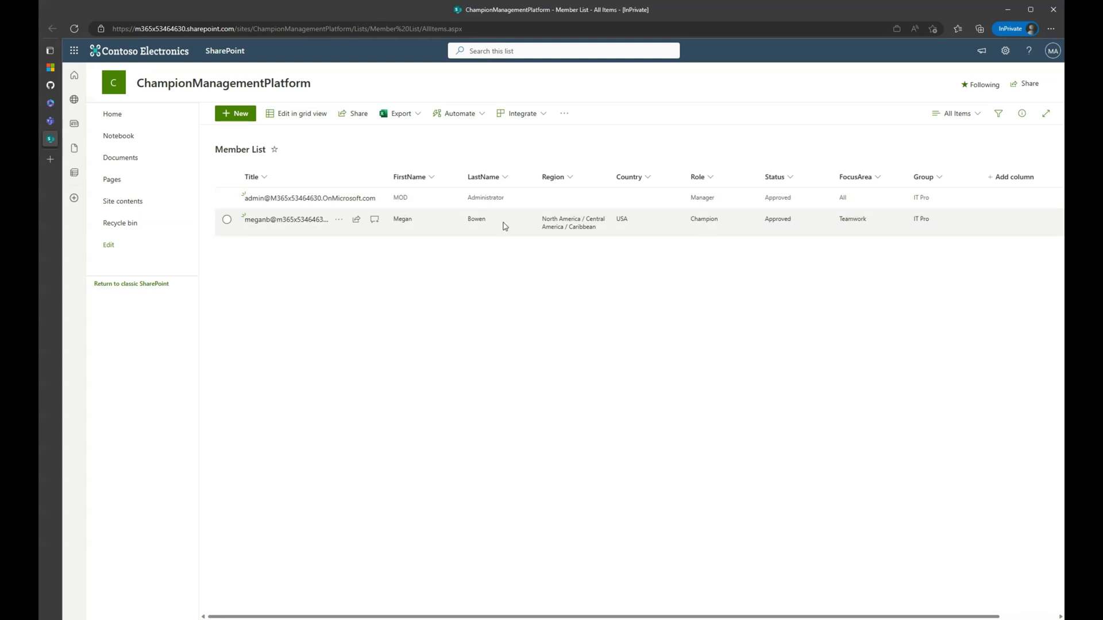
{"action": "left_click", "coordinate": [293, 221]}
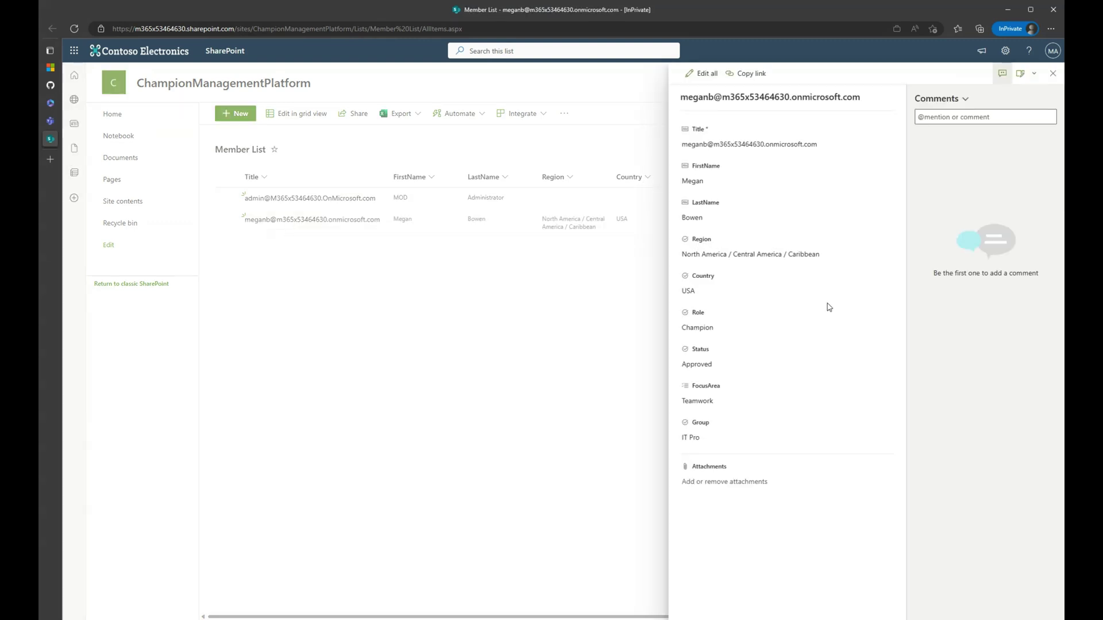
{"action": "left_click", "coordinate": [700, 328]}
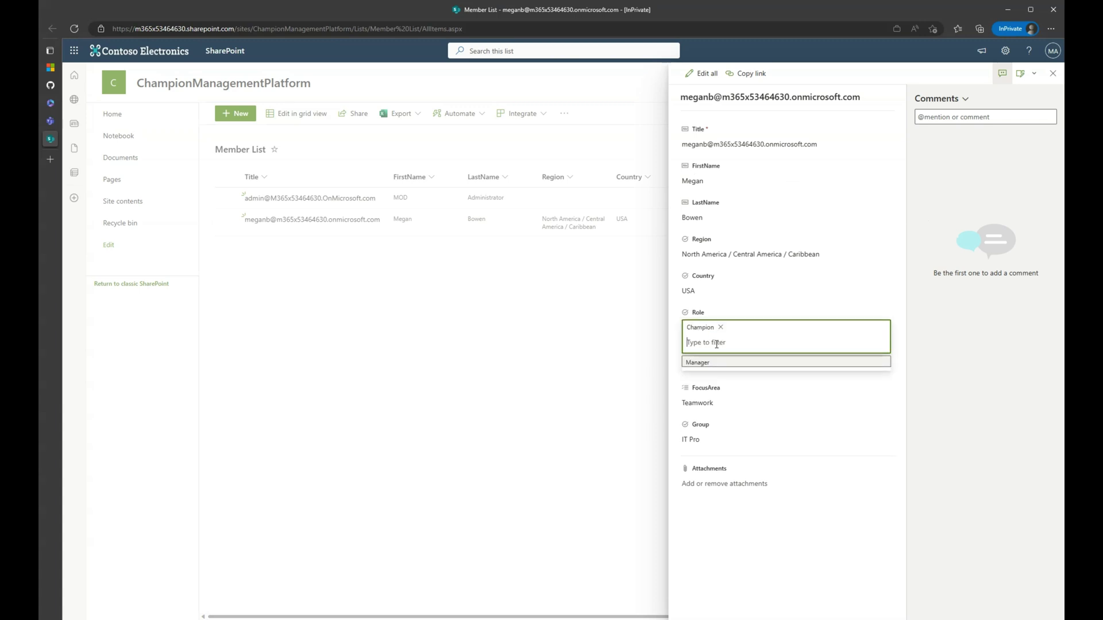
{"action": "left_click", "coordinate": [710, 366]}
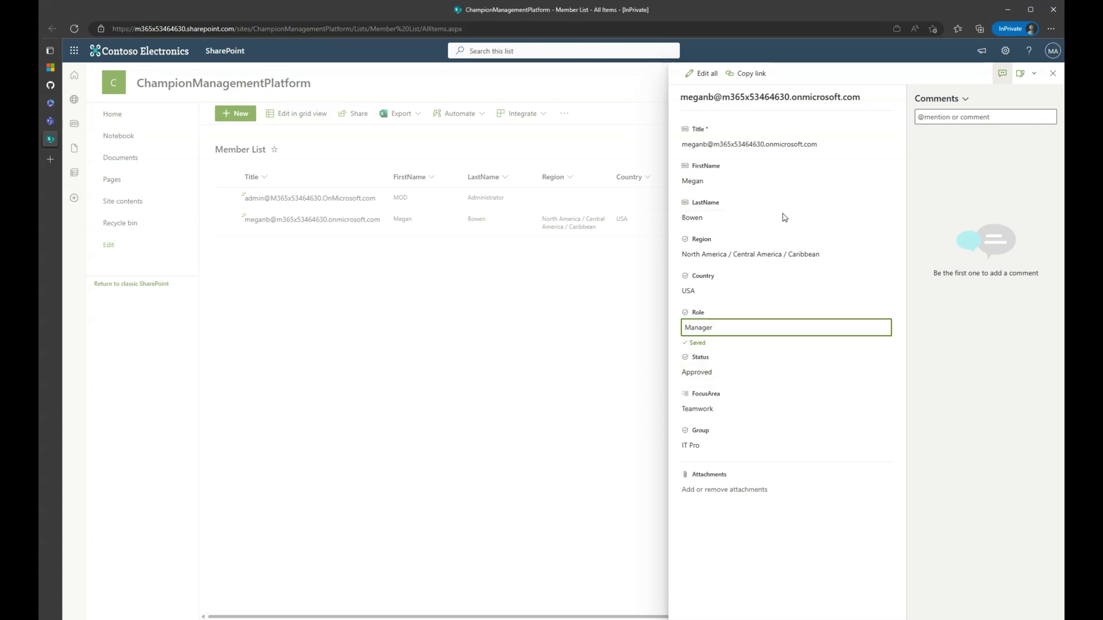
{"action": "left_click", "coordinate": [1053, 73]}
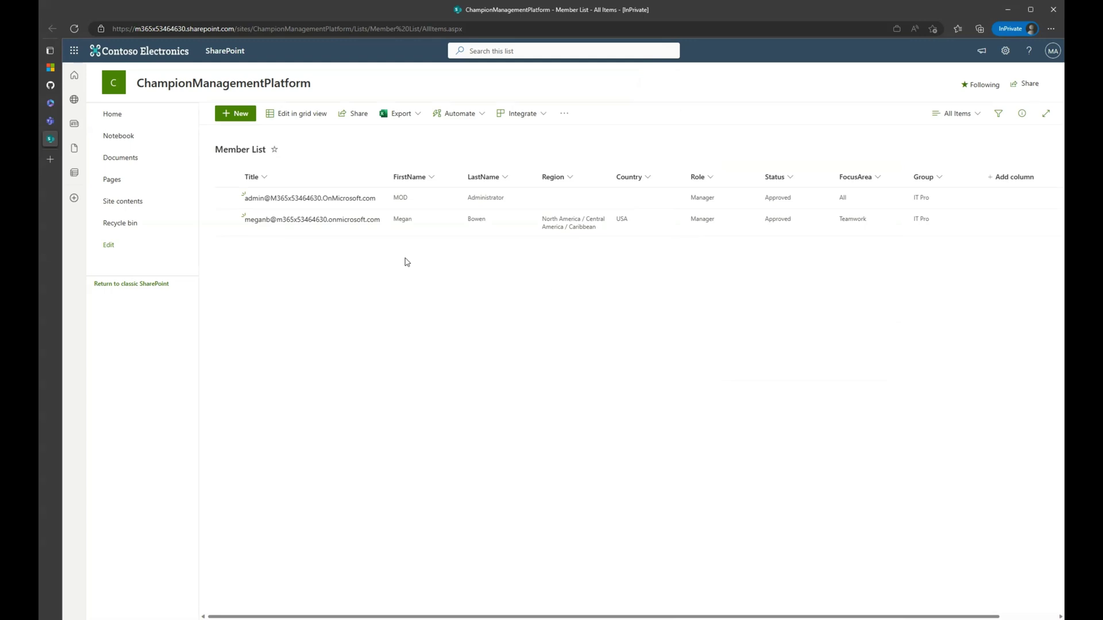
Switch back to Microsoft Teams and view the Champion LeaderBoard with the added member
{"action": "mouse_move", "coordinate": [47, 125]}
{"action": "left_click", "coordinate": [92, 120]}
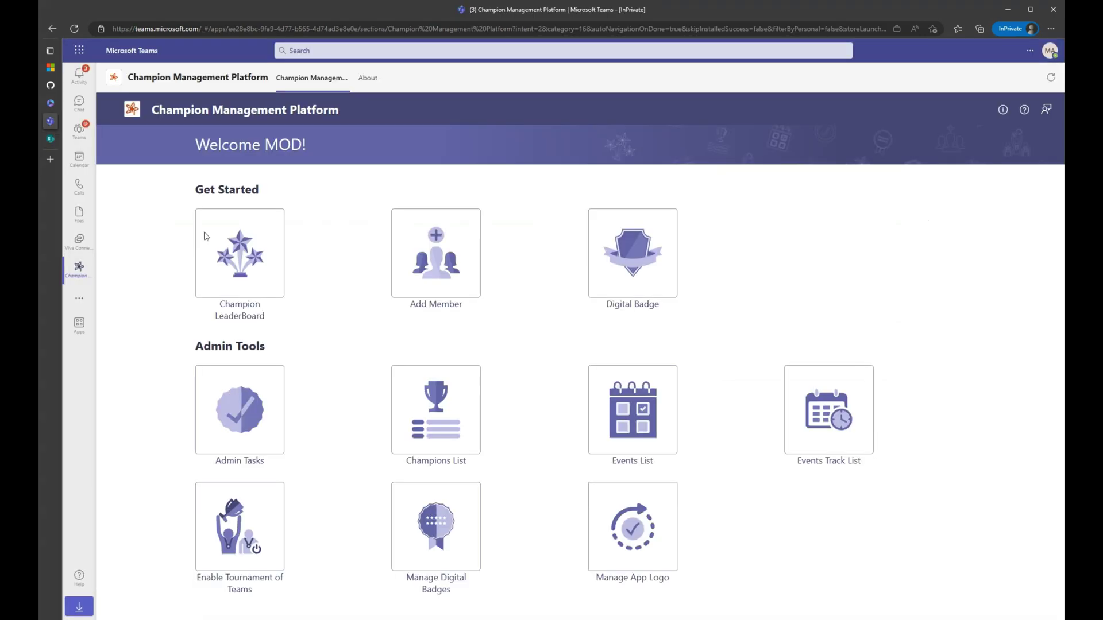
{"action": "left_click", "coordinate": [266, 265]}
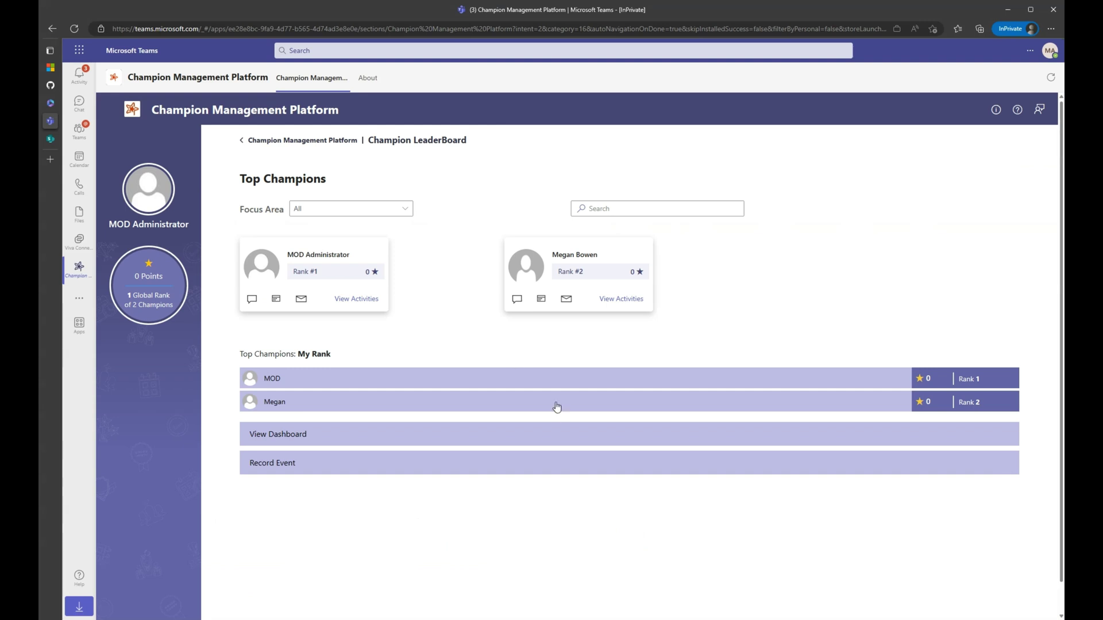
Return to the platform's home page and view the app logo library, dismissing the Next steps suggestions
{"action": "left_click", "coordinate": [287, 142]}
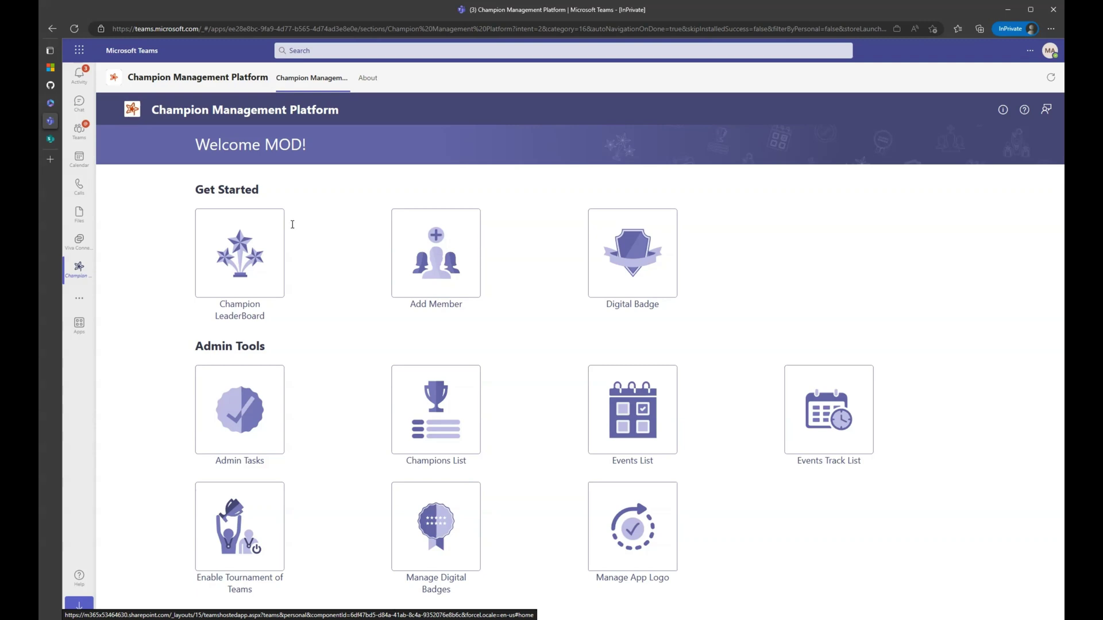
{"action": "left_click", "coordinate": [622, 536]}
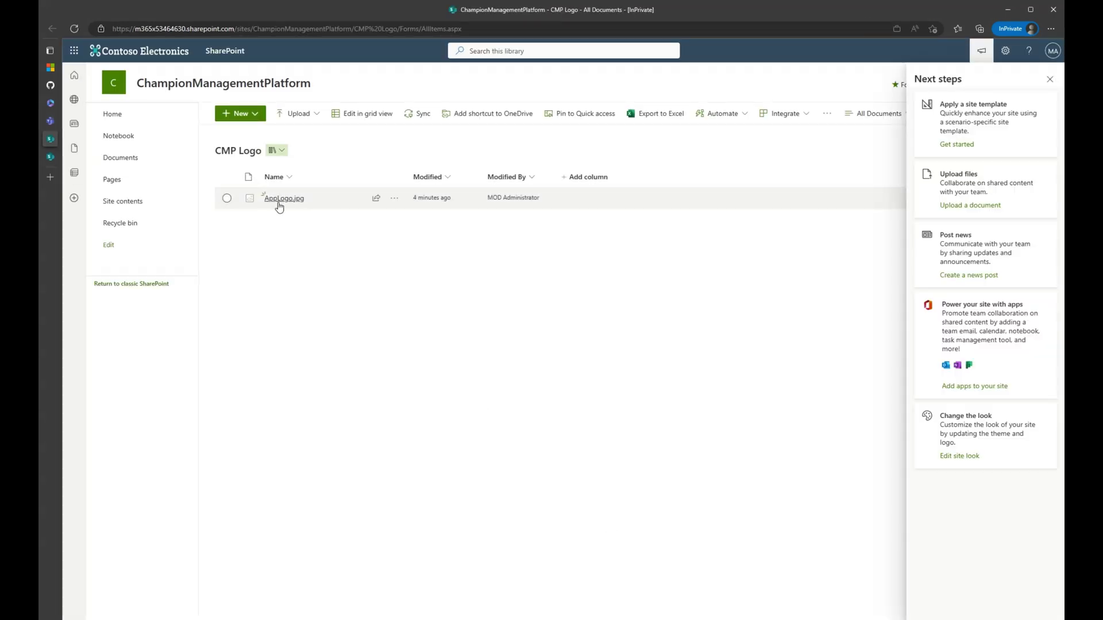
{"action": "left_click", "coordinate": [1053, 77]}
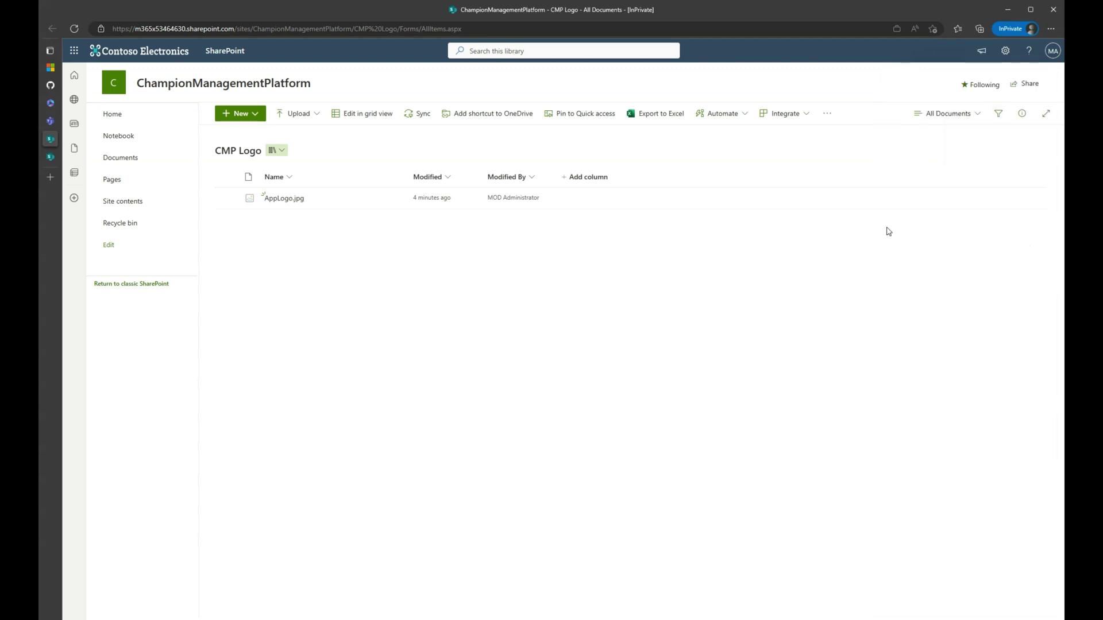
Switch back to Microsoft Teams, review the fields of the Add Member form and return to the home page
{"action": "left_click", "coordinate": [50, 120]}
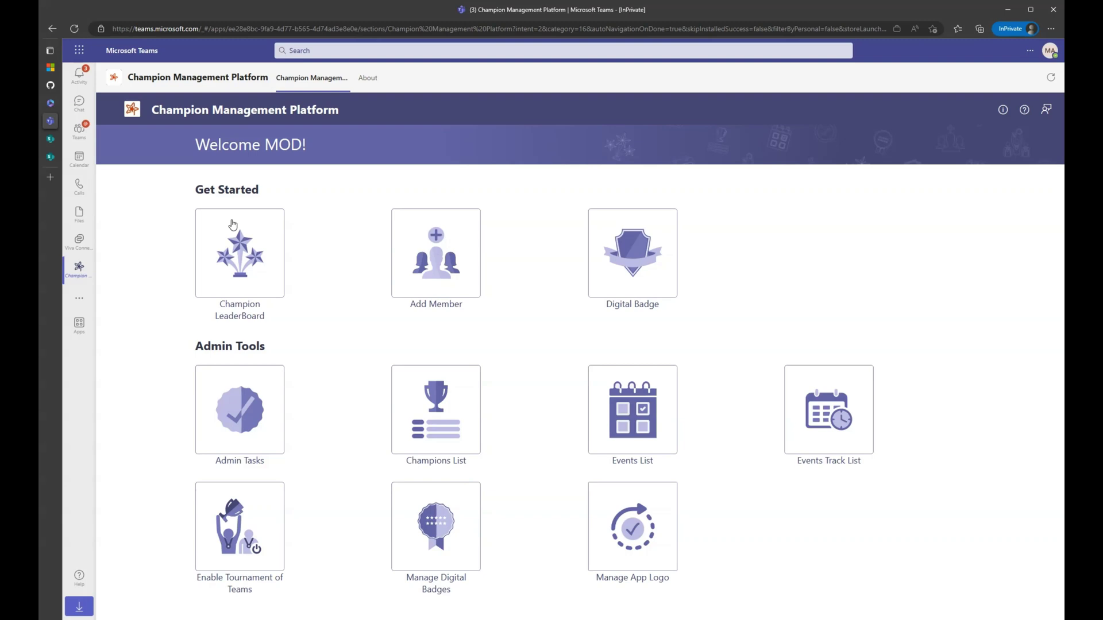
{"action": "left_click", "coordinate": [430, 268]}
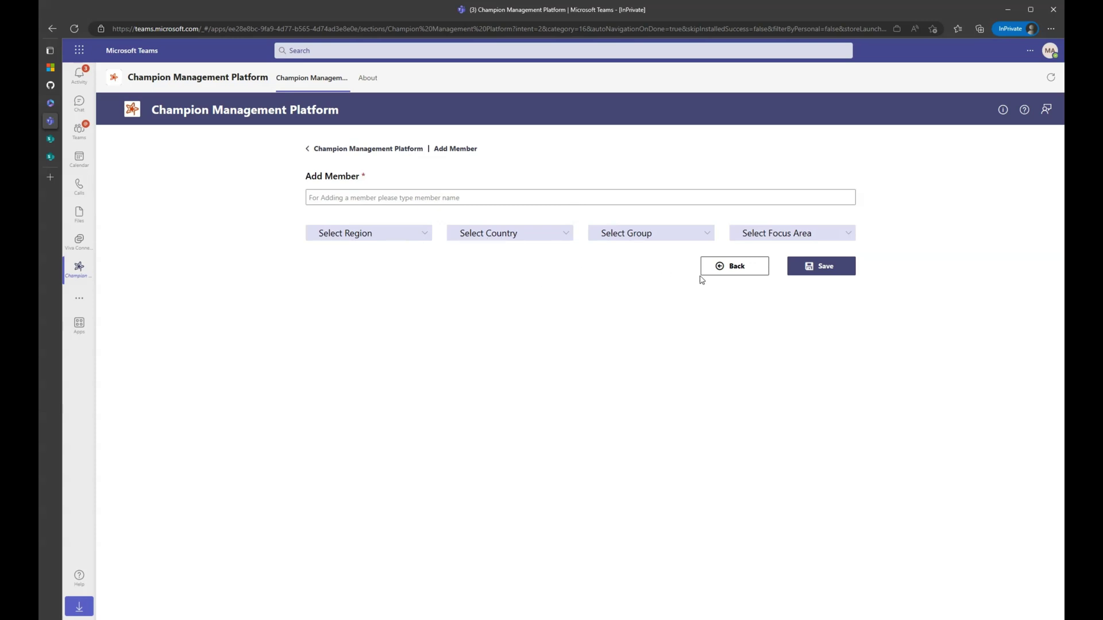
{"action": "left_click", "coordinate": [731, 270]}
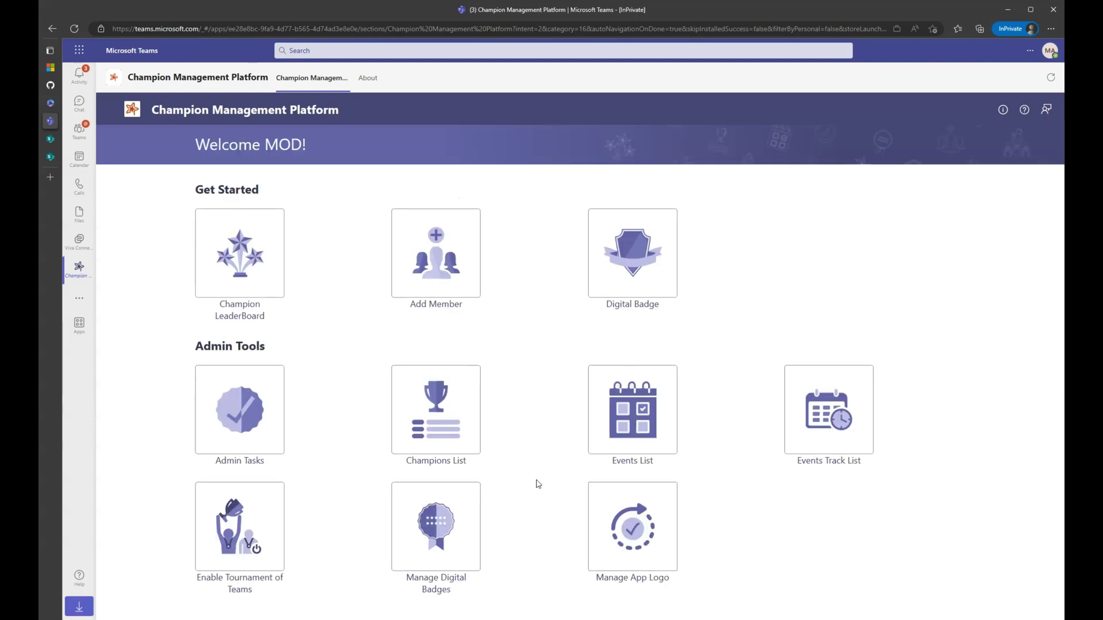
Open the Champions List again and edit its Country column, changing the name to Bld Location
{"action": "left_click", "coordinate": [444, 424]}
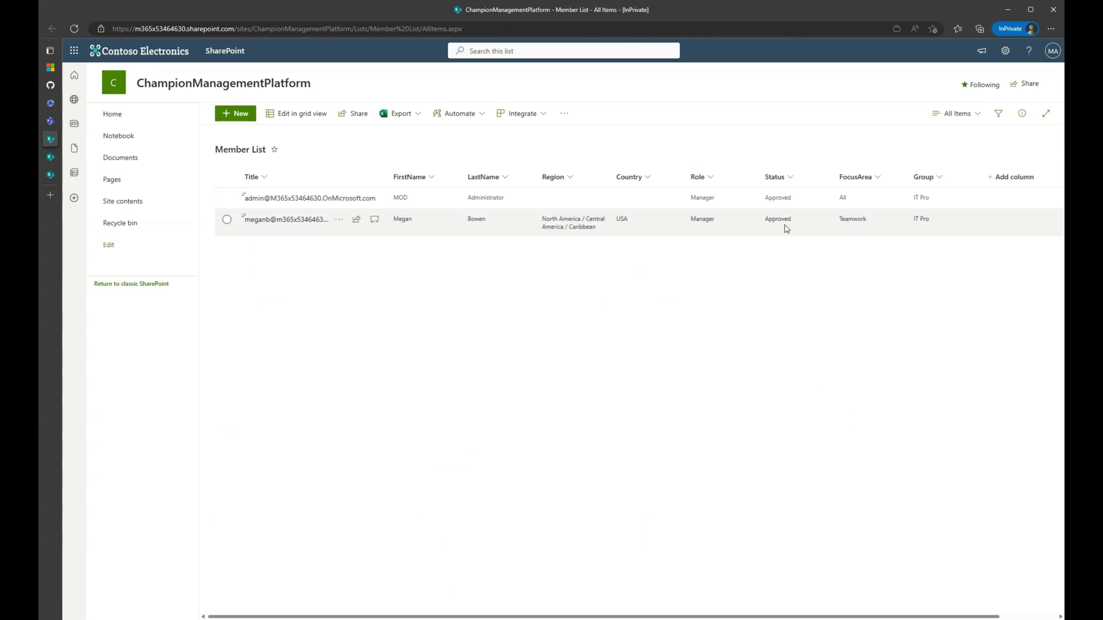
{"action": "left_click", "coordinate": [633, 180]}
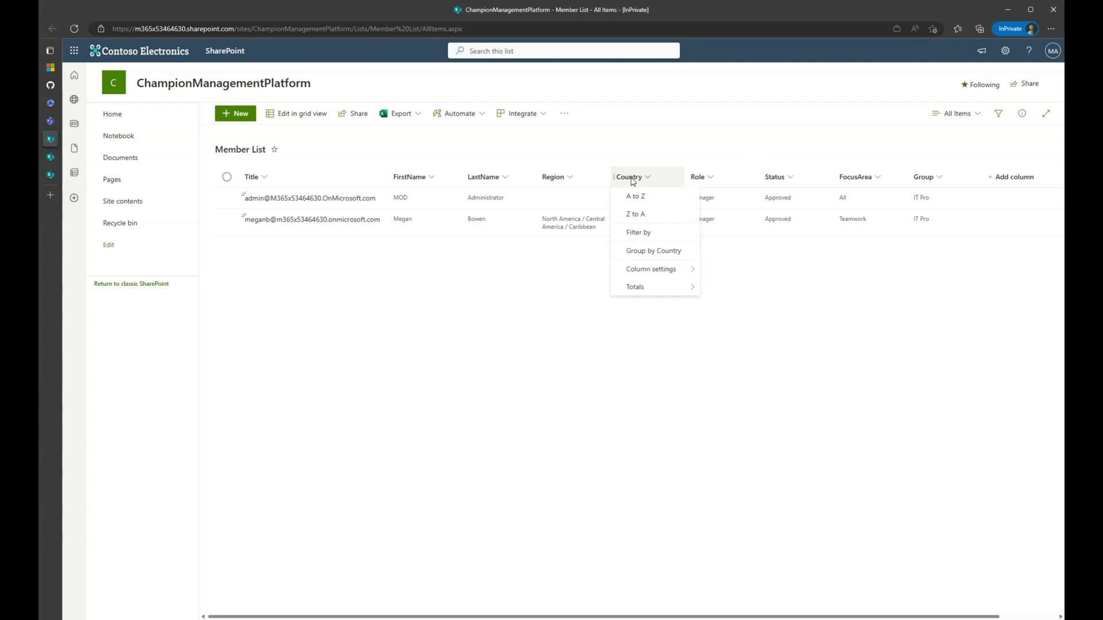
{"action": "mouse_move", "coordinate": [683, 268]}
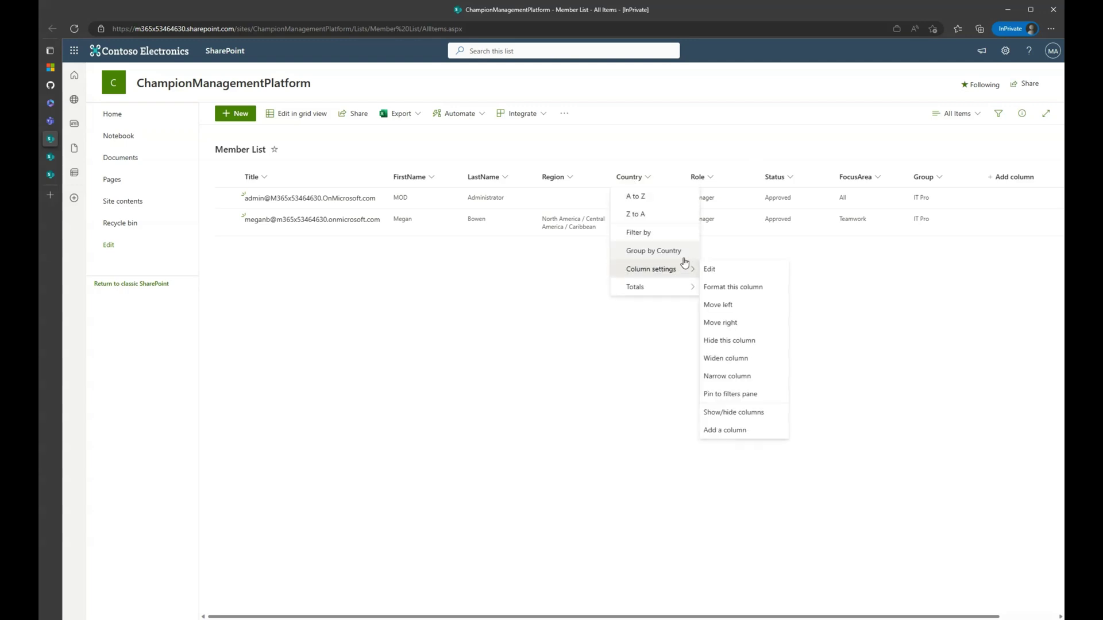
{"action": "left_click", "coordinate": [719, 275]}
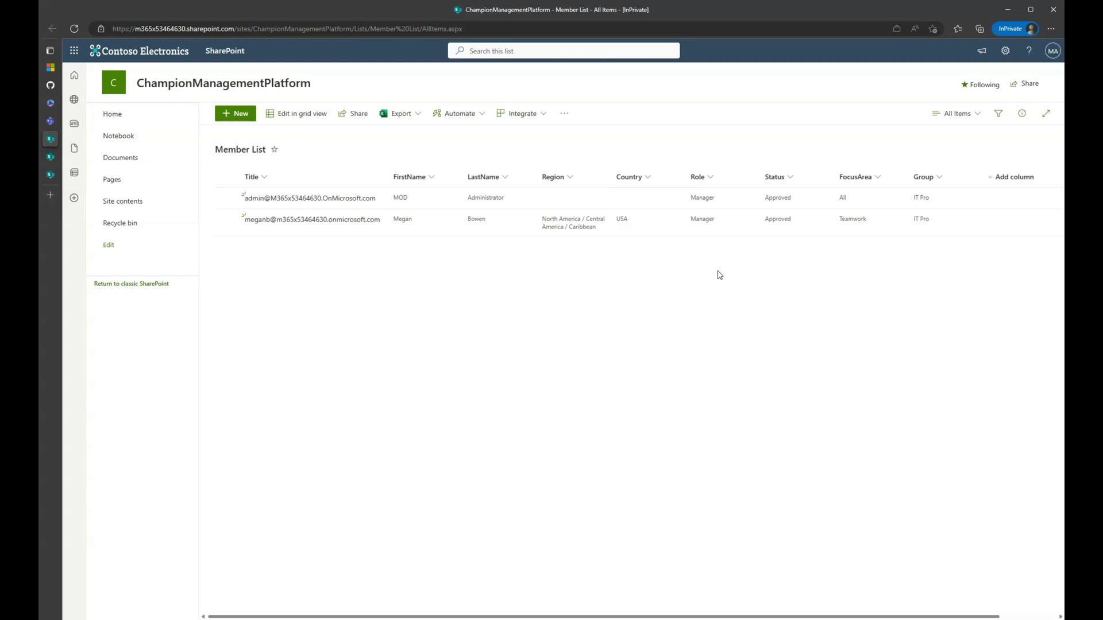
{"action": "double_click", "coordinate": [939, 100]}
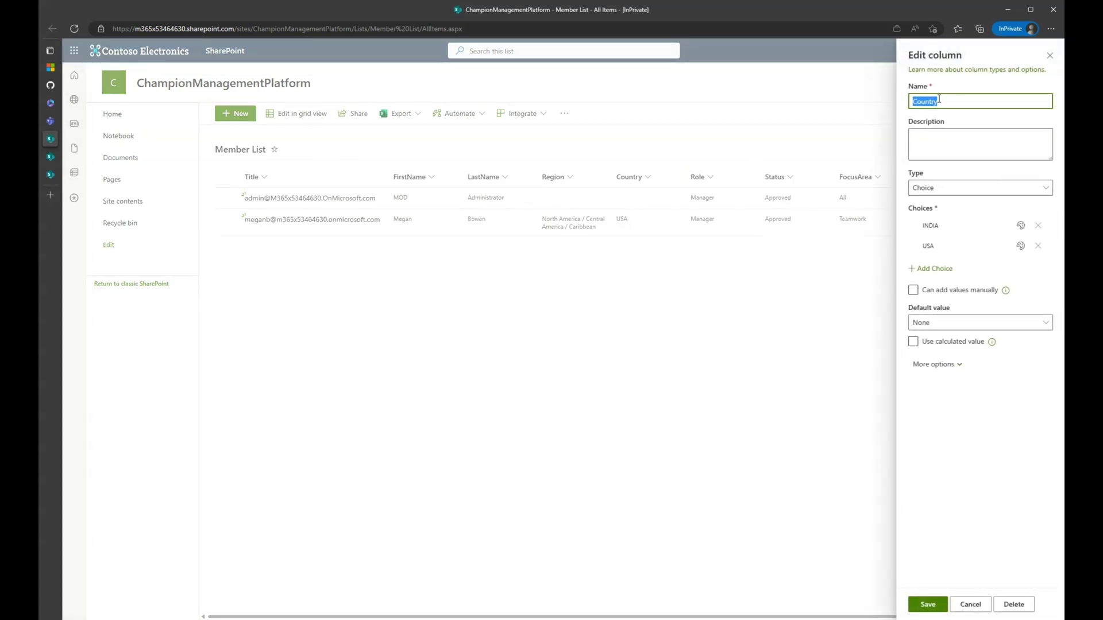
{"action": "type", "text": "Bld Local"}
Replace the Bld Location column's INDIA and USA choices with Bld A, Bld B and Bld C
{"action": "left_click", "coordinate": [1038, 225]}
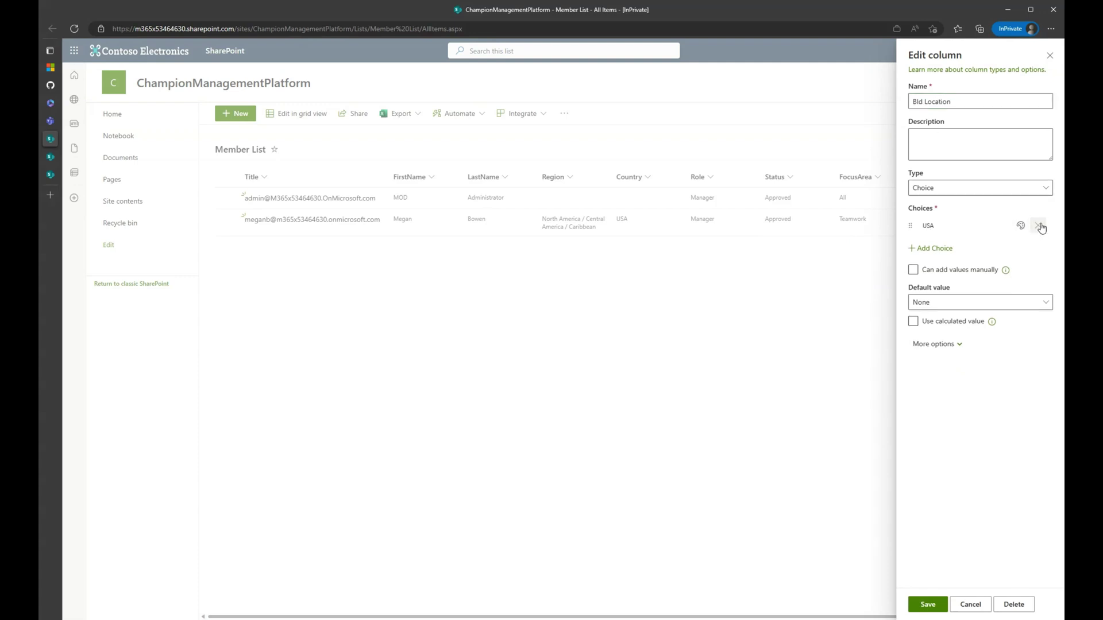
{"action": "left_click", "coordinate": [1040, 226]}
{"action": "left_click", "coordinate": [936, 226]}
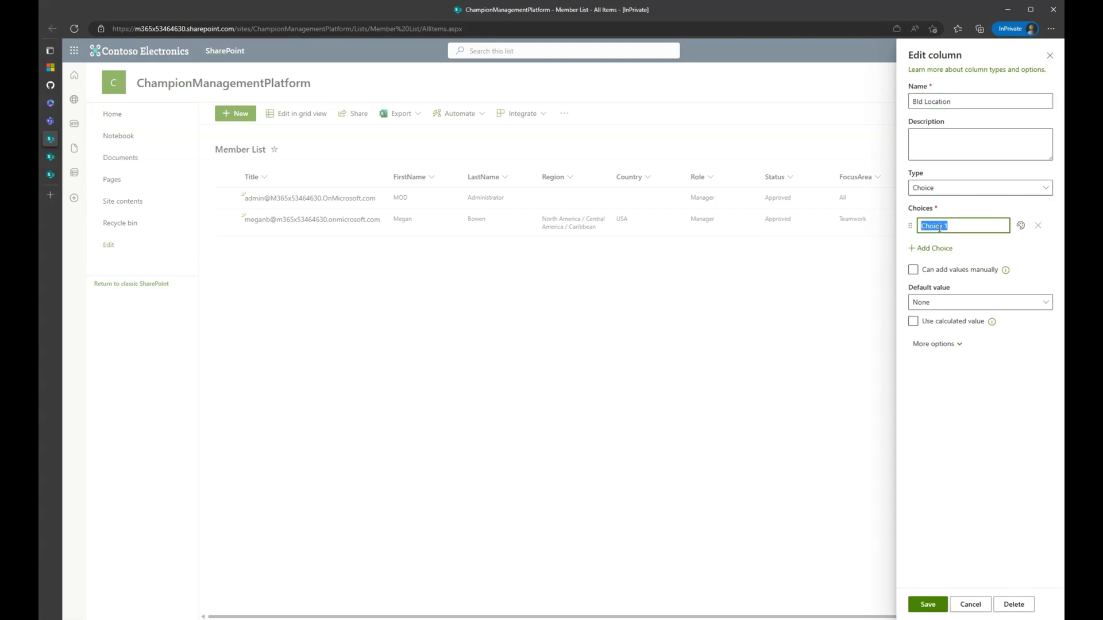
{"action": "type", "text": "Bld A"}
{"action": "key", "text": "Return"}
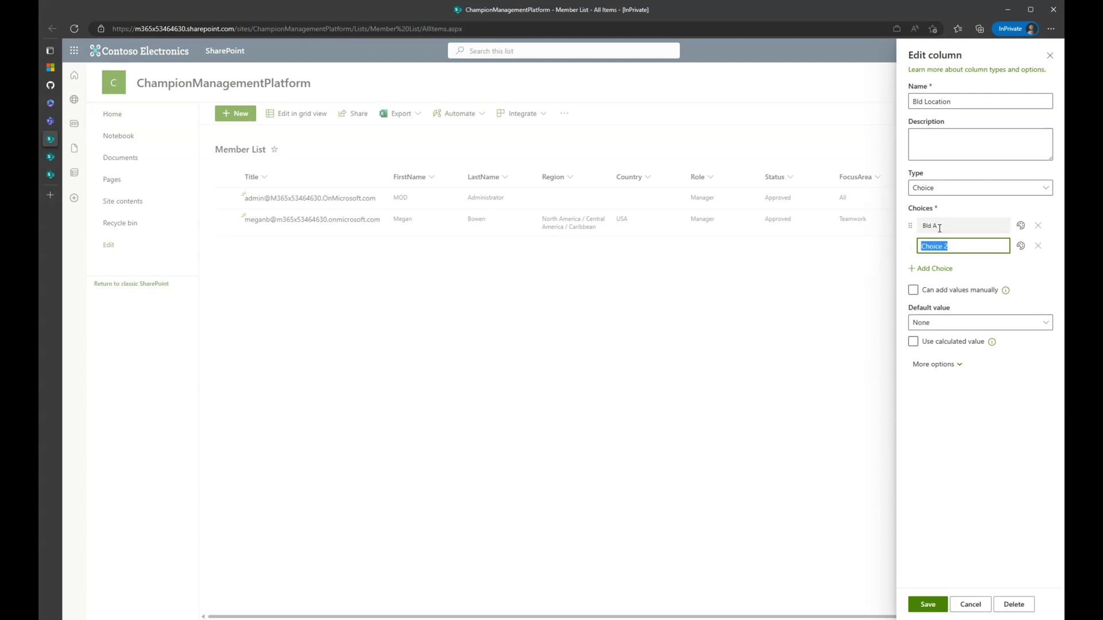
{"action": "type", "text": "Bld B"}
{"action": "key", "text": "Return"}
{"action": "type", "text": "Bl"}
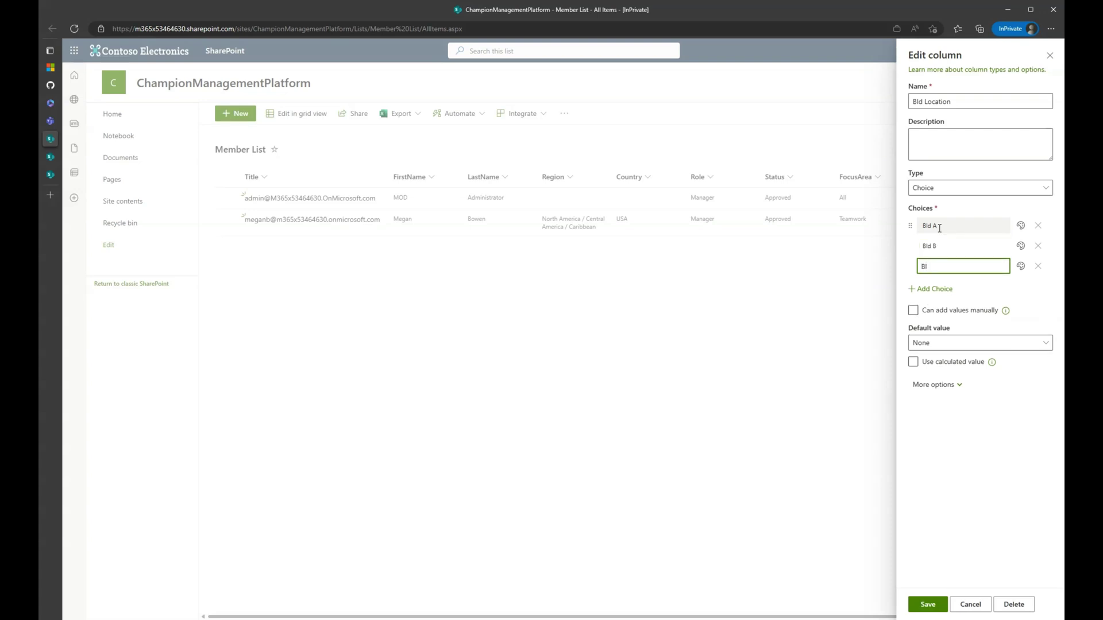
{"action": "type", "text": "d C"}
{"action": "key", "text": "Return"}
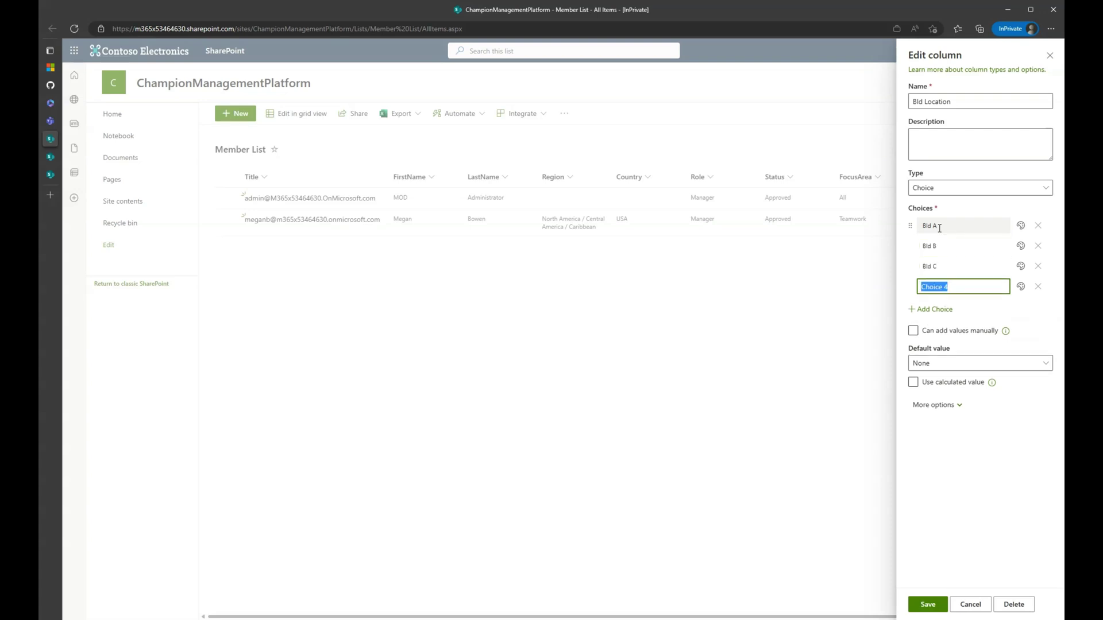
Remove the surplus Choice 4 entry and save the edited Bld Location column
{"action": "left_click", "coordinate": [1027, 454]}
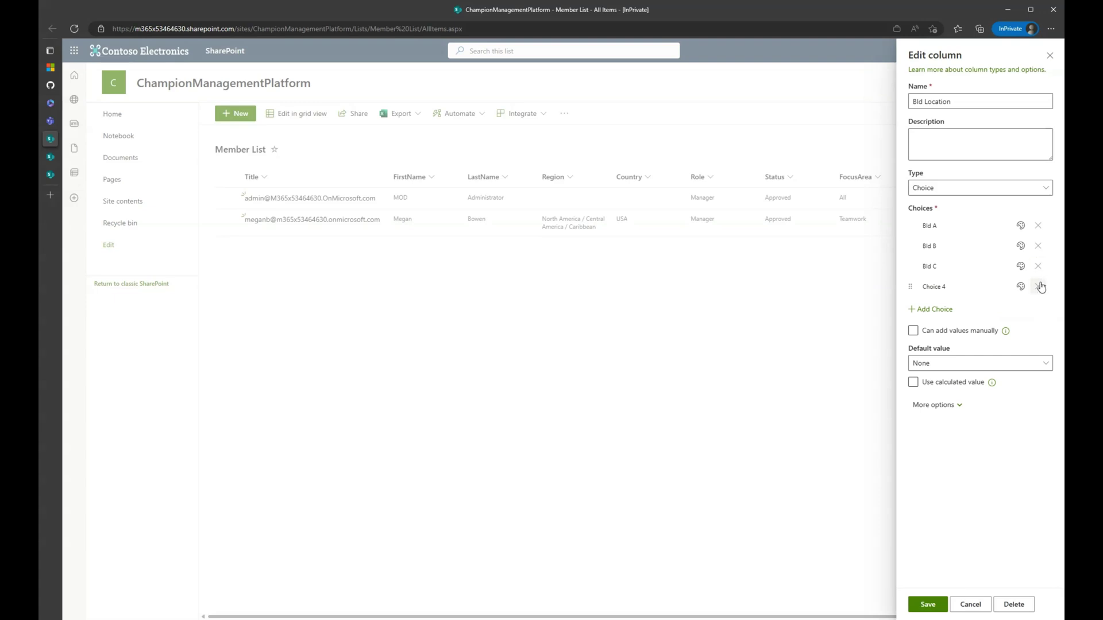
{"action": "left_click", "coordinate": [1041, 287]}
{"action": "left_click", "coordinate": [928, 604]}
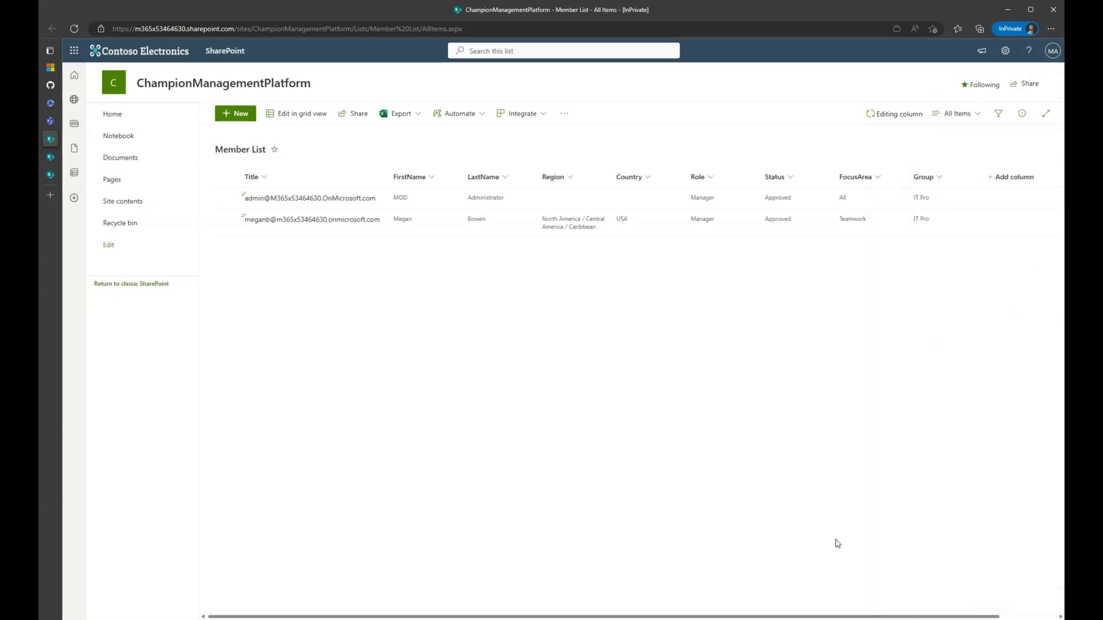
Open the second member's list entry, set its Bld Location to Bld A and close the details
{"action": "left_click", "coordinate": [636, 226]}
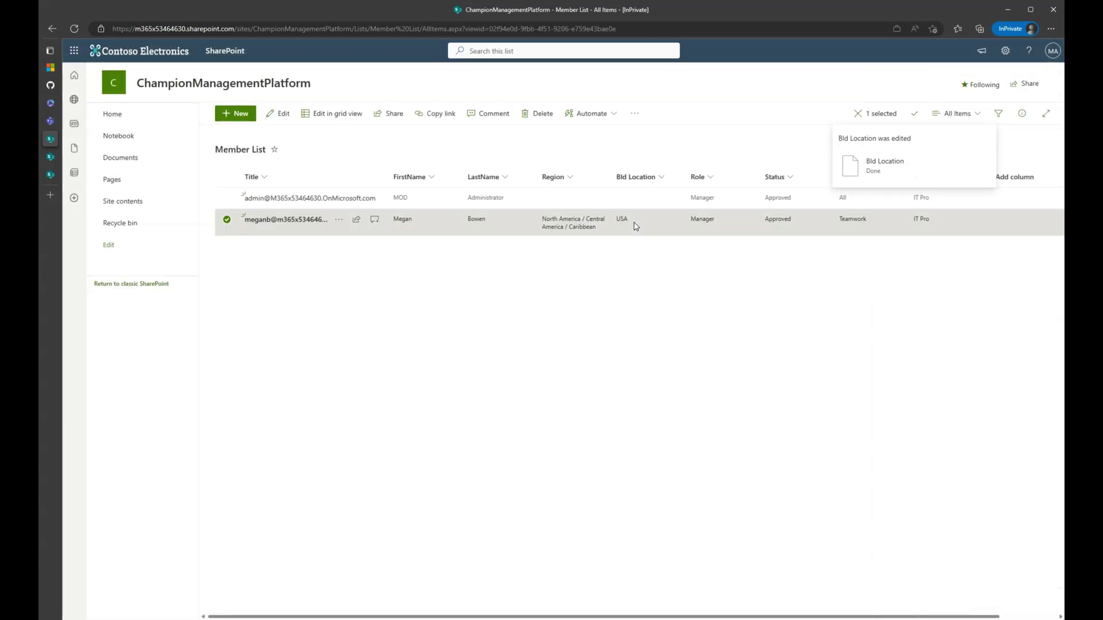
{"action": "left_click", "coordinate": [287, 219]}
{"action": "left_click", "coordinate": [729, 291]}
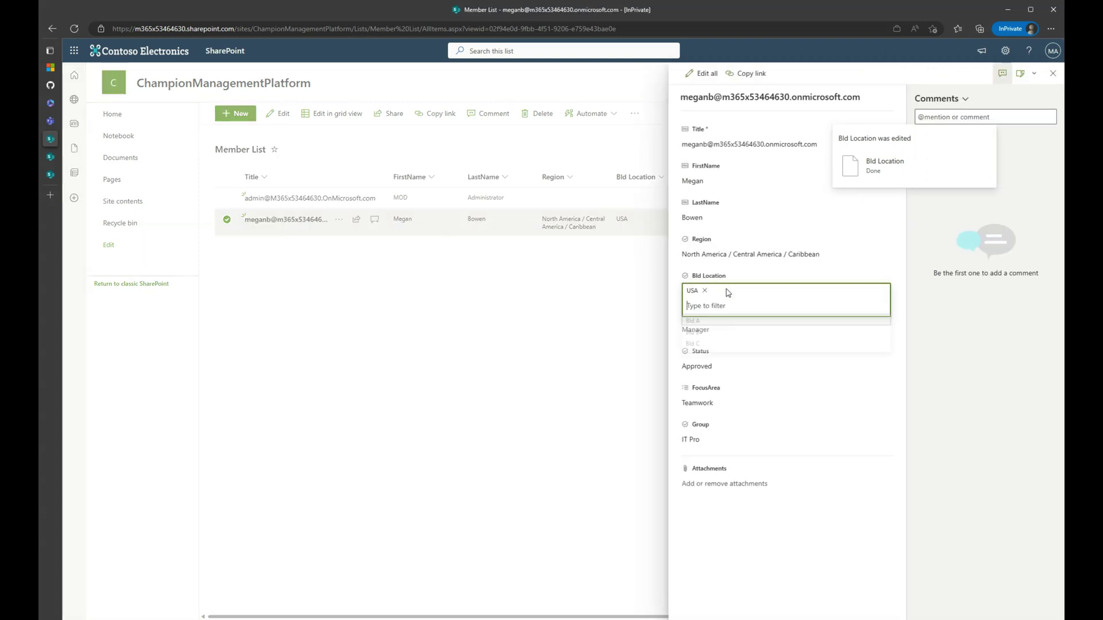
{"action": "left_click", "coordinate": [712, 325]}
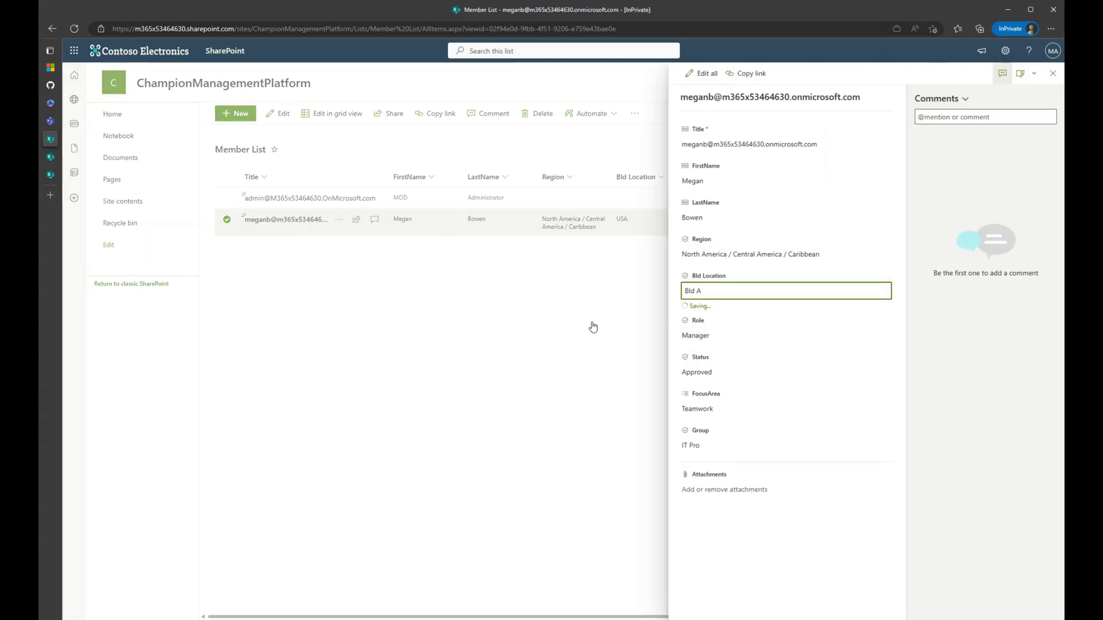
{"action": "left_click", "coordinate": [593, 327]}
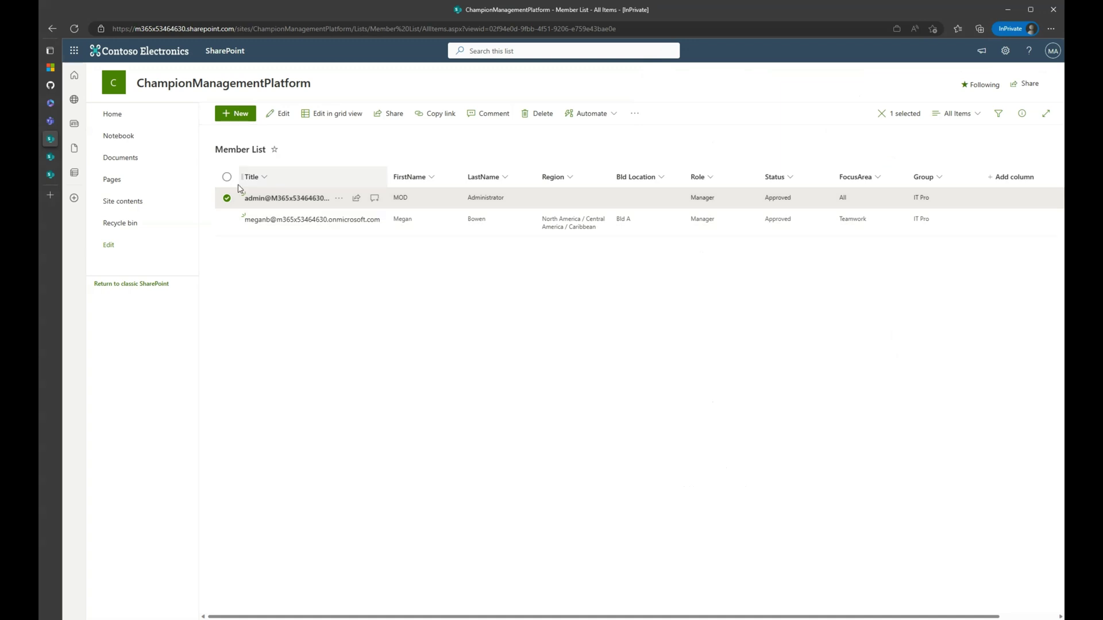
Switch back to Microsoft Teams, check the Bld Location options in the Add Member form and return to the home page
{"action": "left_click", "coordinate": [55, 122]}
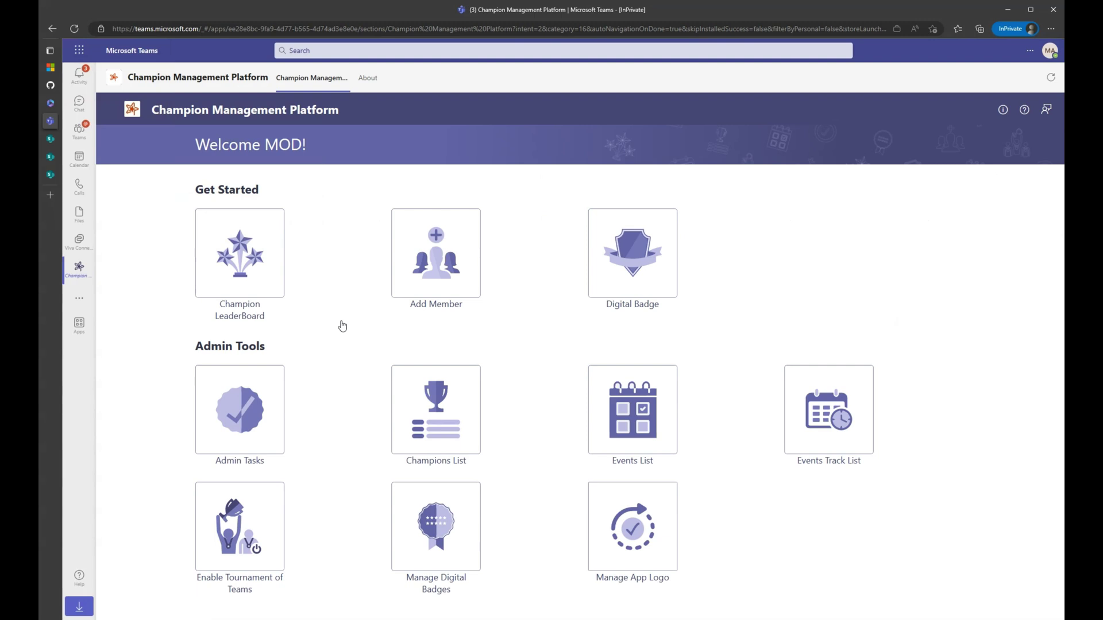
{"action": "left_click", "coordinate": [427, 245]}
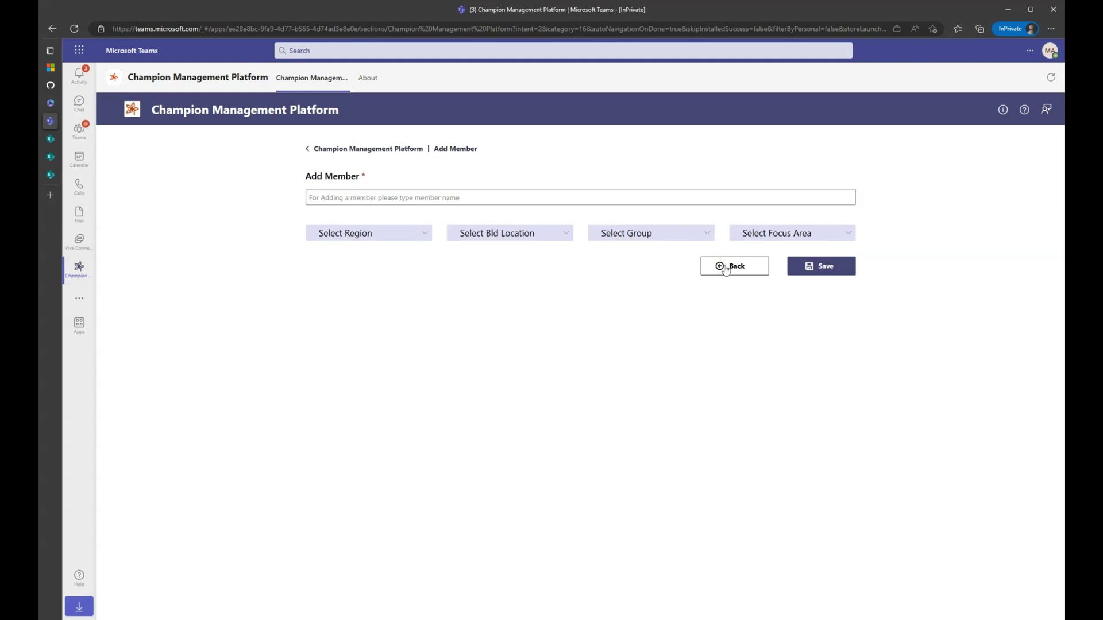
{"action": "left_click", "coordinate": [552, 240]}
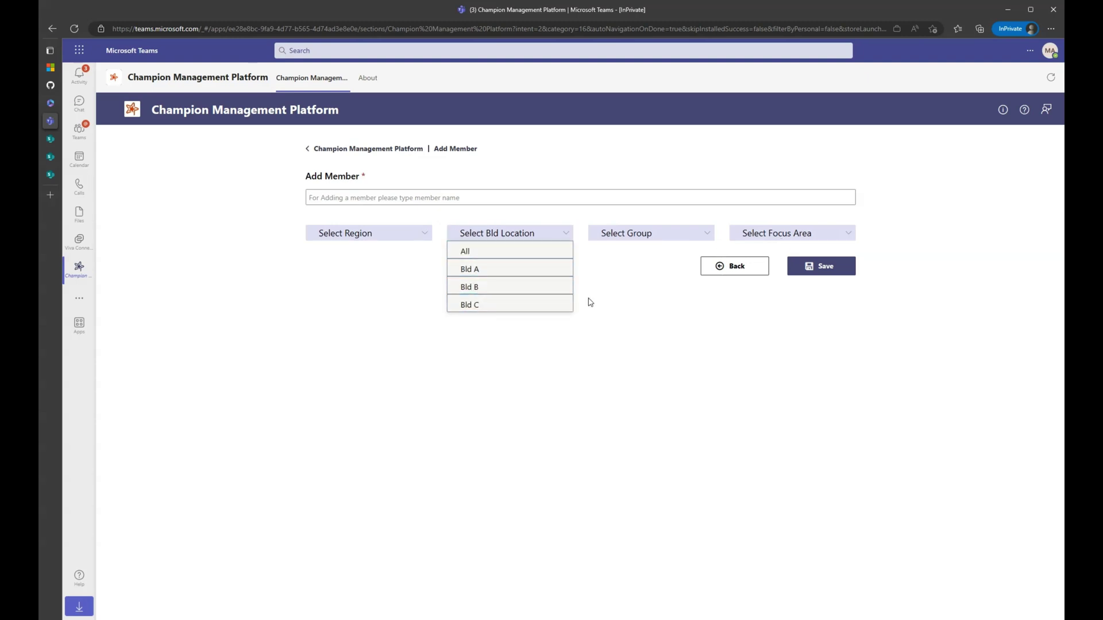
{"action": "left_click", "coordinate": [720, 274]}
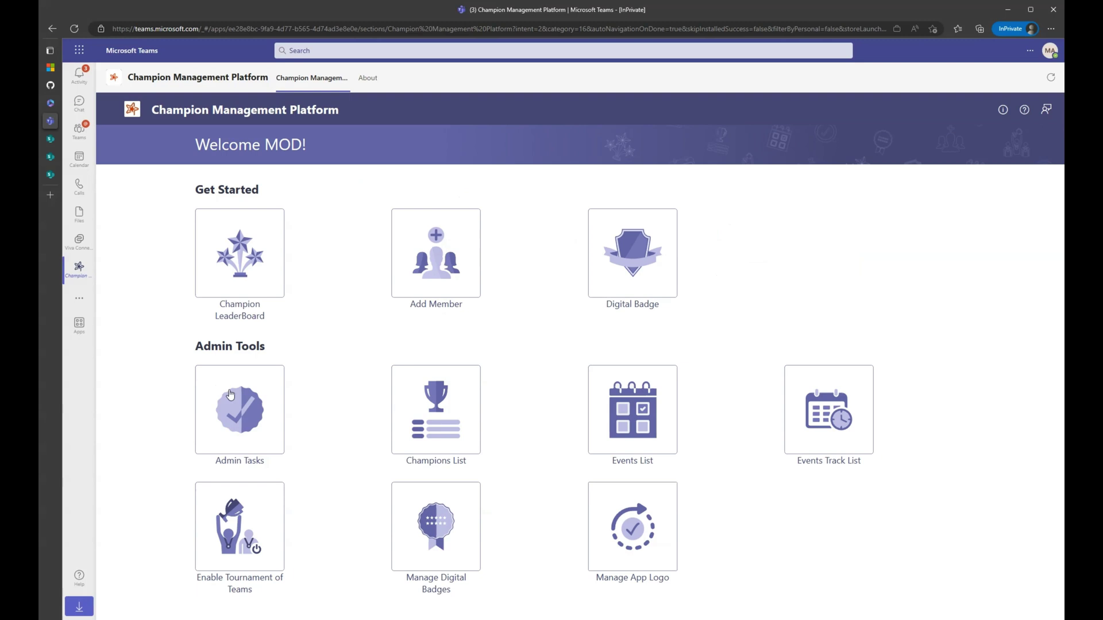
Enable Champion Event Approvals in the Admin Tasks configuration settings, save the change and return to the home page
{"action": "left_click", "coordinate": [254, 421]}
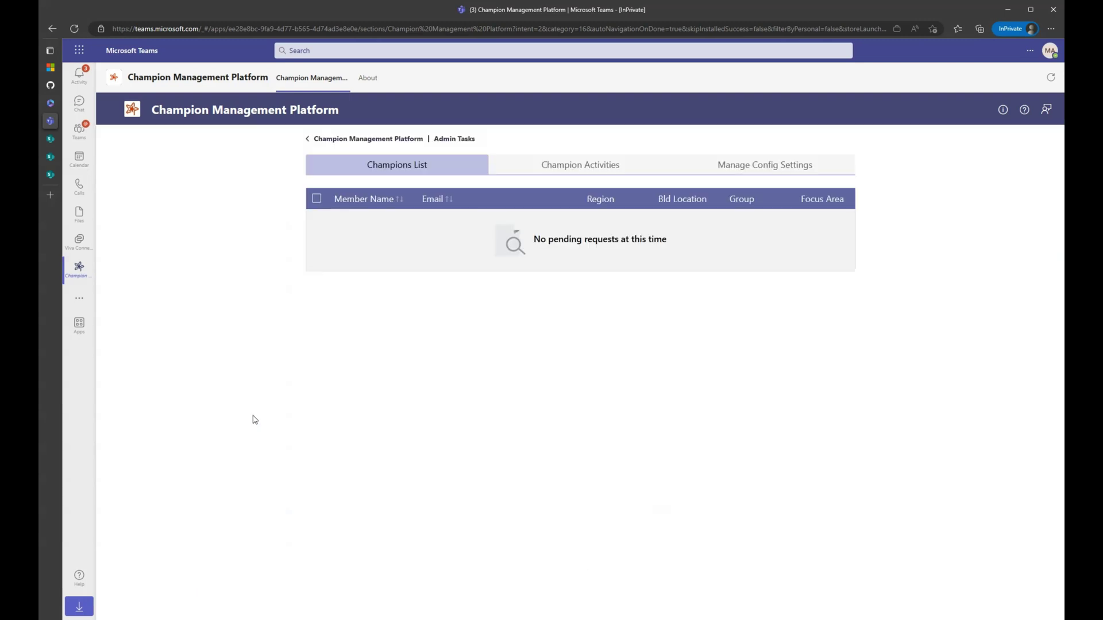
{"action": "left_click", "coordinate": [805, 174]}
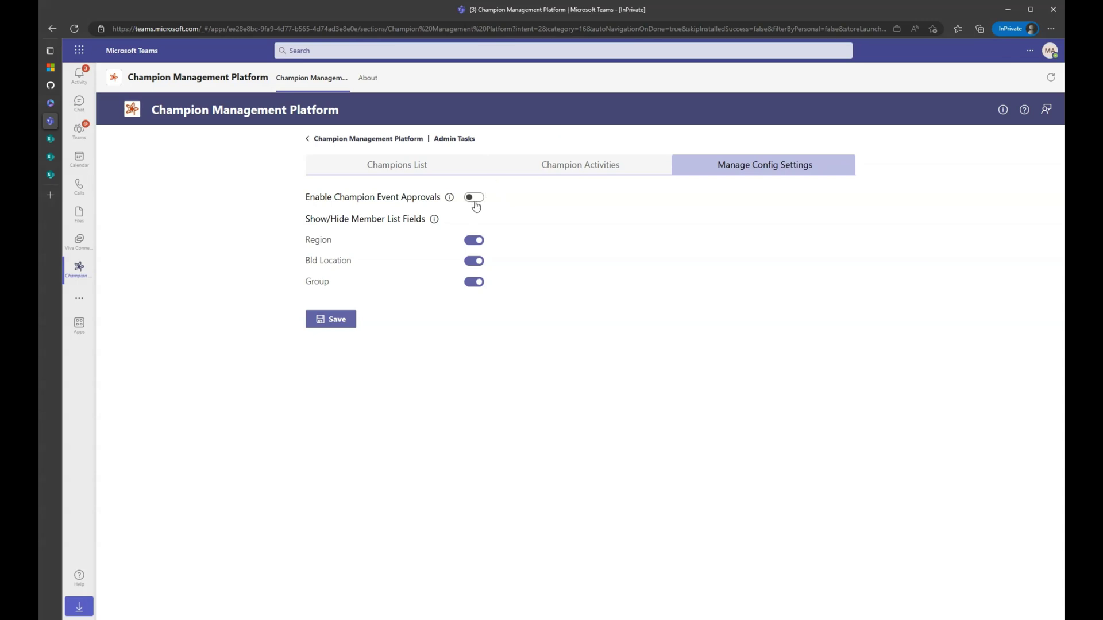
{"action": "left_click", "coordinate": [559, 175]}
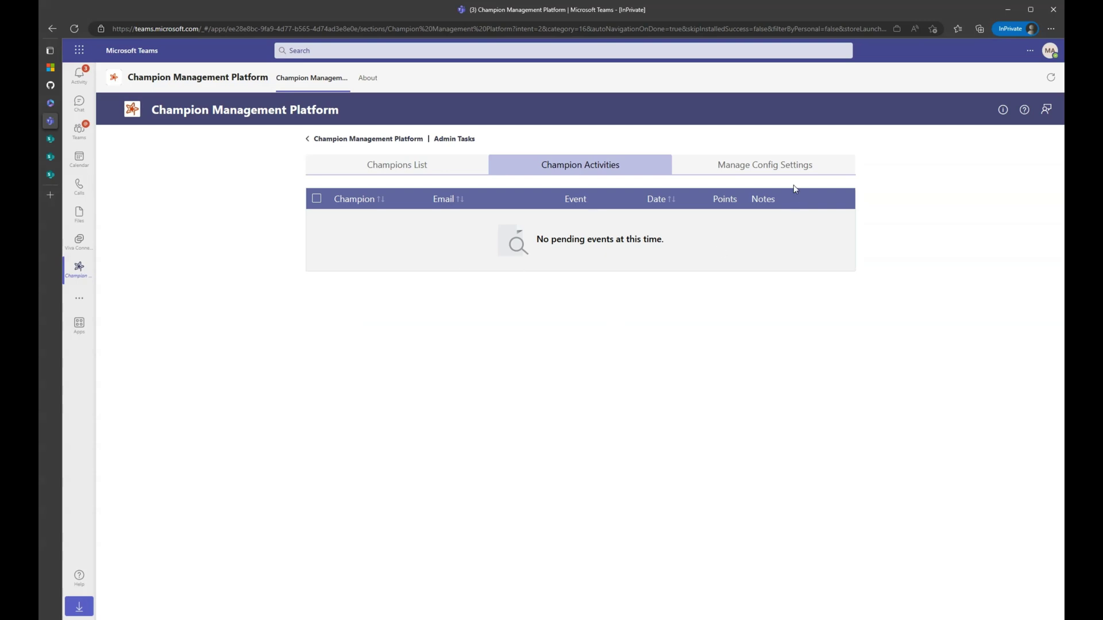
{"action": "left_click", "coordinate": [795, 169]}
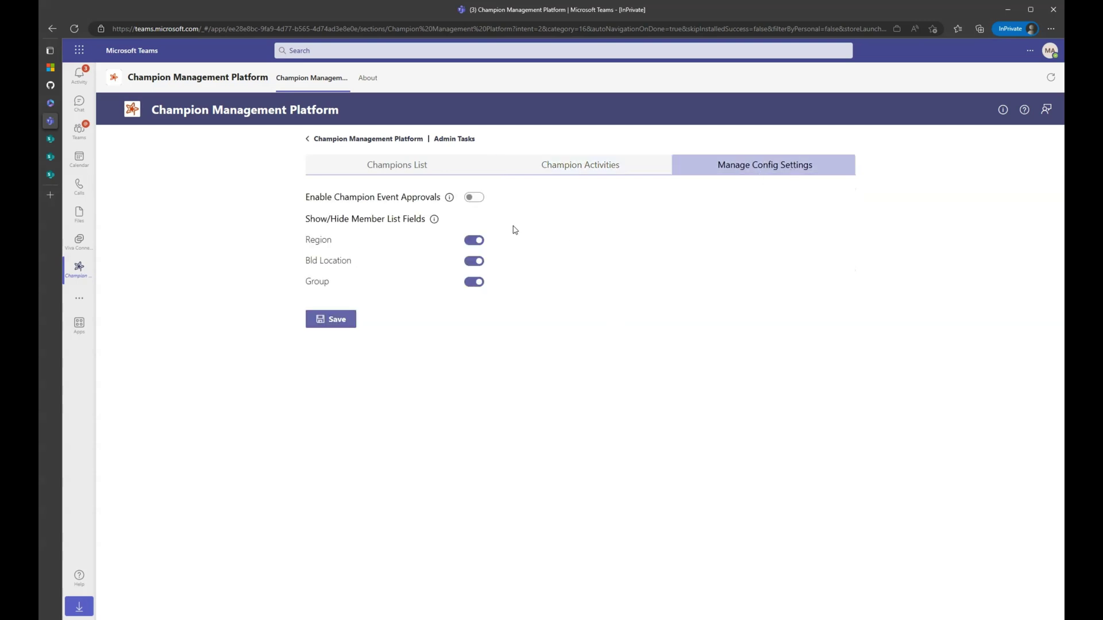
{"action": "left_click", "coordinate": [473, 198]}
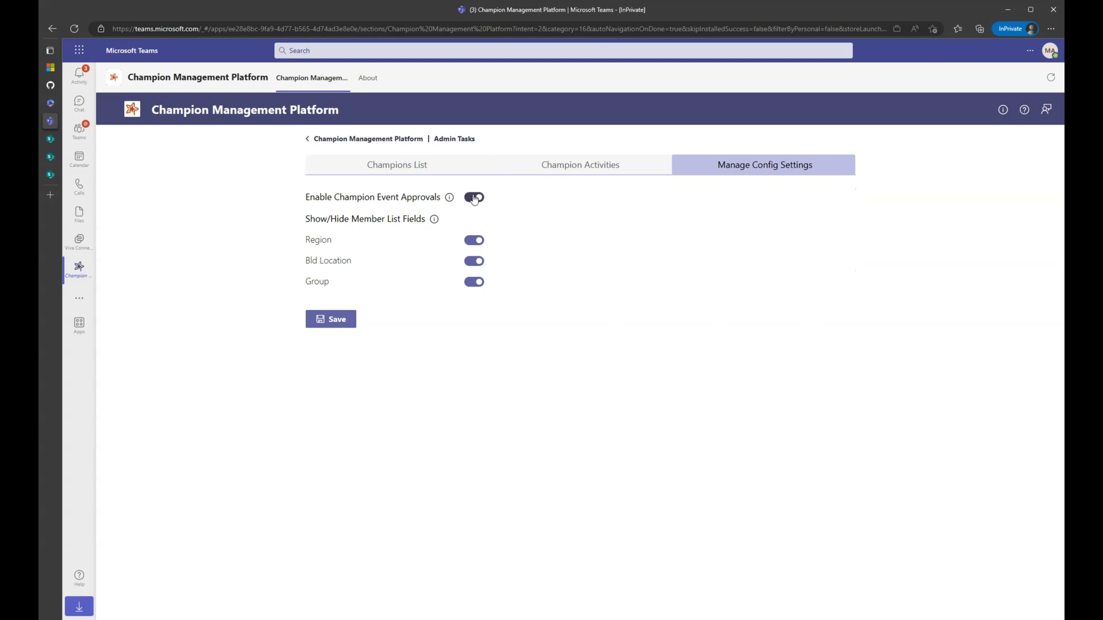
{"action": "left_click", "coordinate": [342, 321]}
{"action": "left_click", "coordinate": [369, 139]}
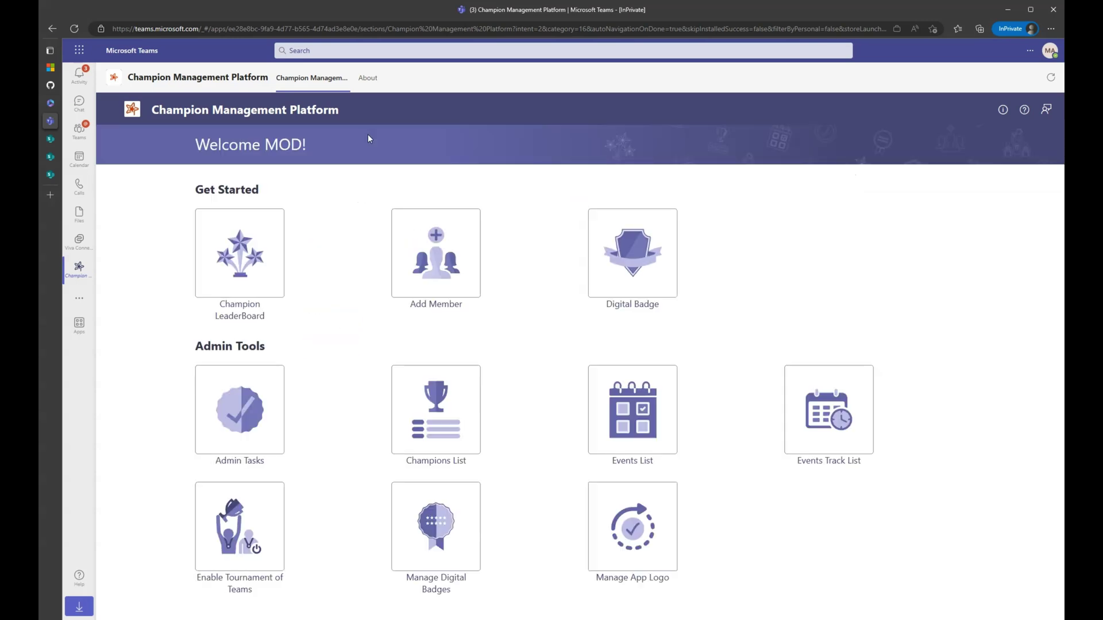
Record an Office Hours event with the note "Louisiana Office" in the Champion LeaderBoard and submit it
{"action": "left_click", "coordinate": [249, 273]}
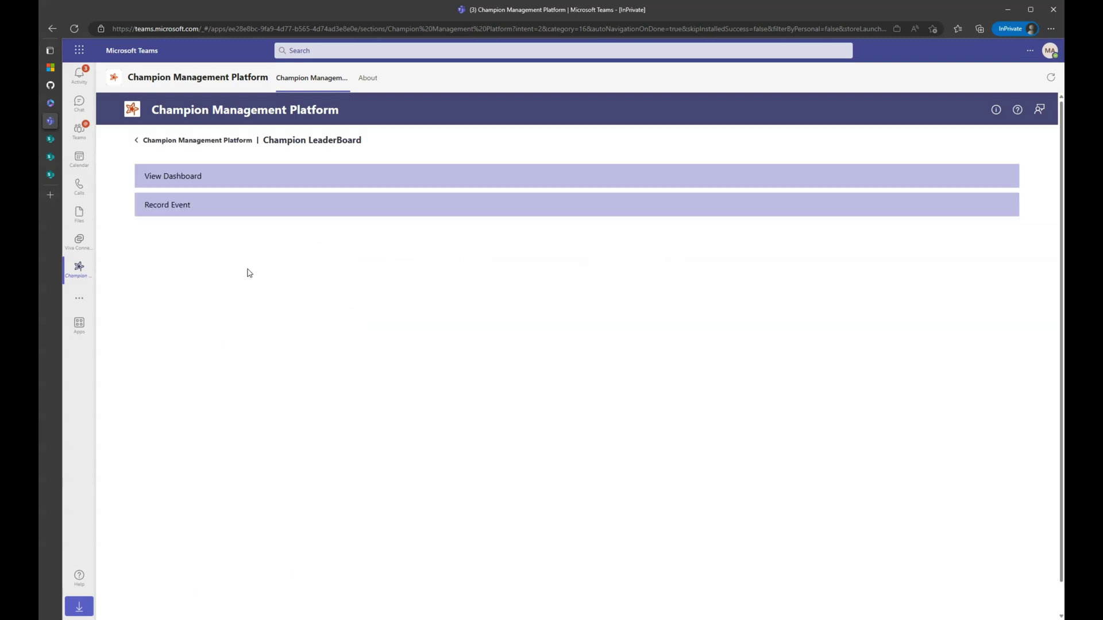
{"action": "left_click", "coordinate": [332, 466]}
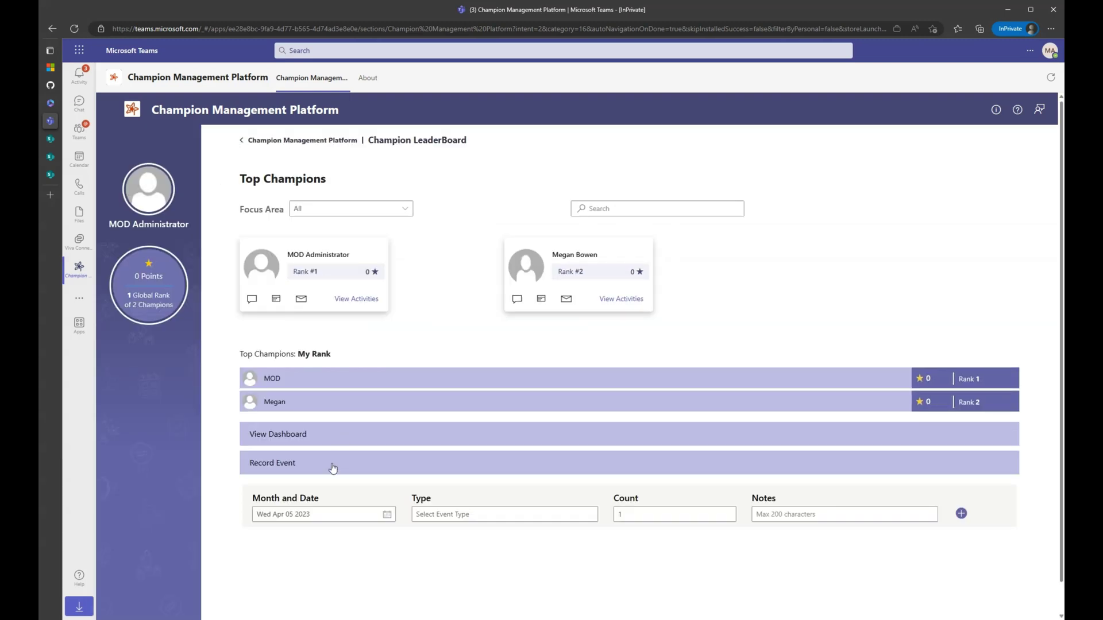
{"action": "left_click", "coordinate": [465, 515]}
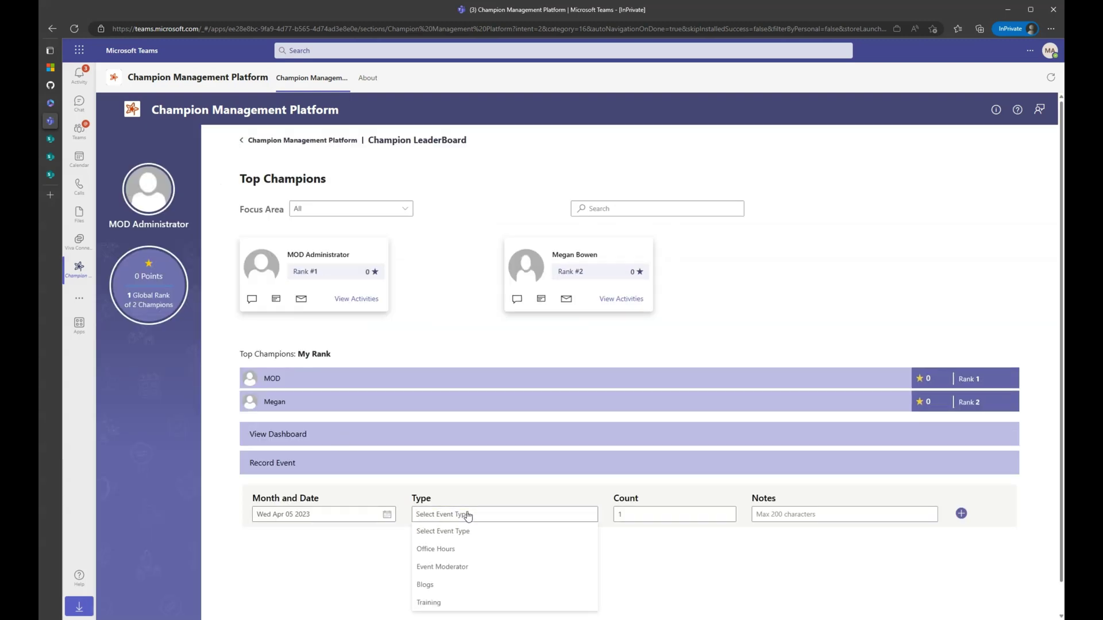
{"action": "left_click", "coordinate": [460, 549]}
{"action": "left_click", "coordinate": [826, 514]}
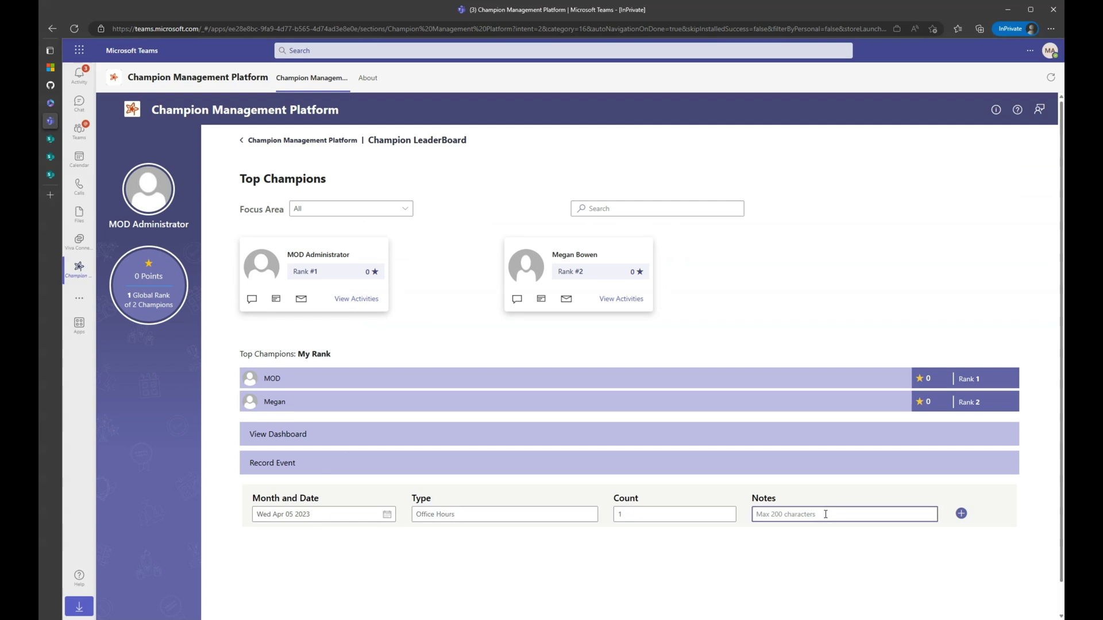
{"action": "type", "text": "Louisiana Office"}
{"action": "left_click", "coordinate": [961, 513]}
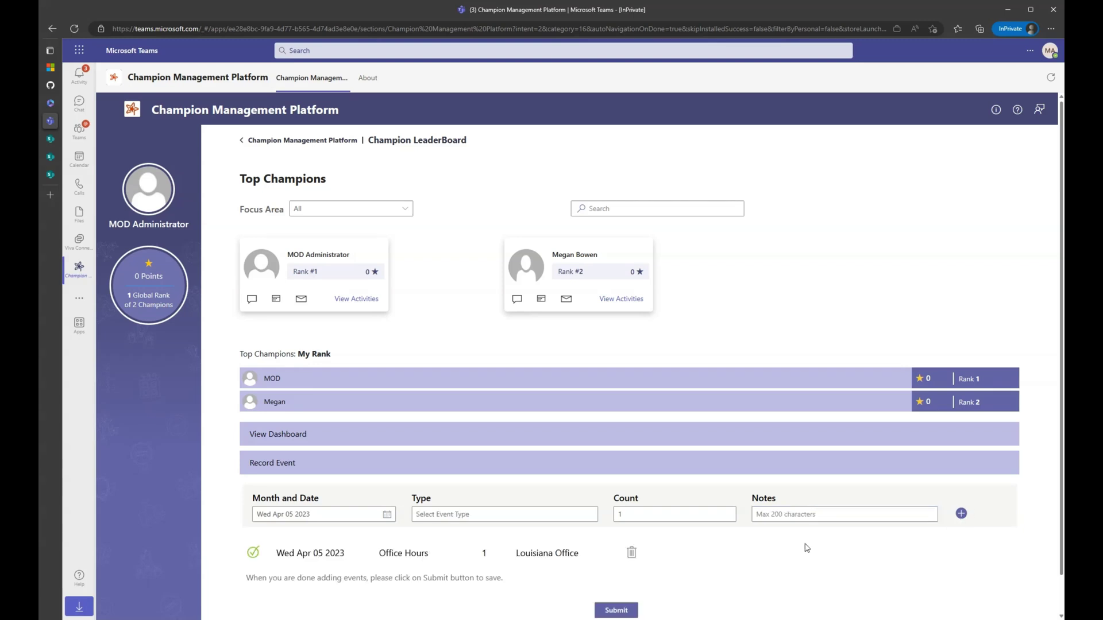
{"action": "scroll", "coordinate": [718, 552], "scroll_direction": "down", "scroll_amount": 1}
{"action": "left_click", "coordinate": [616, 571]}
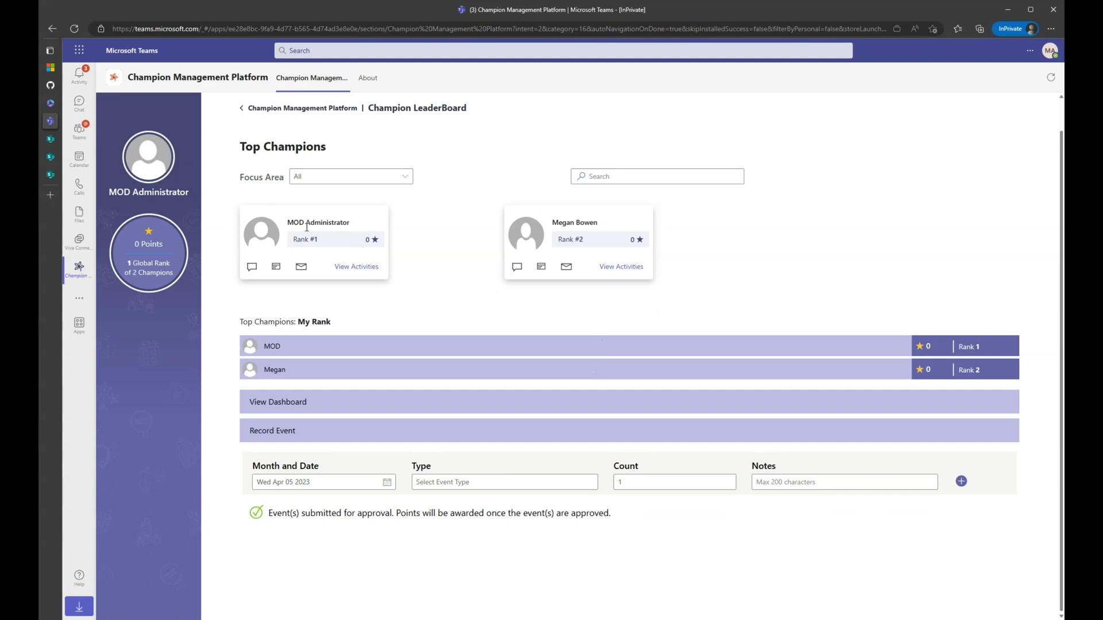
{"action": "scroll", "coordinate": [406, 248], "scroll_direction": "up", "scroll_amount": 1}
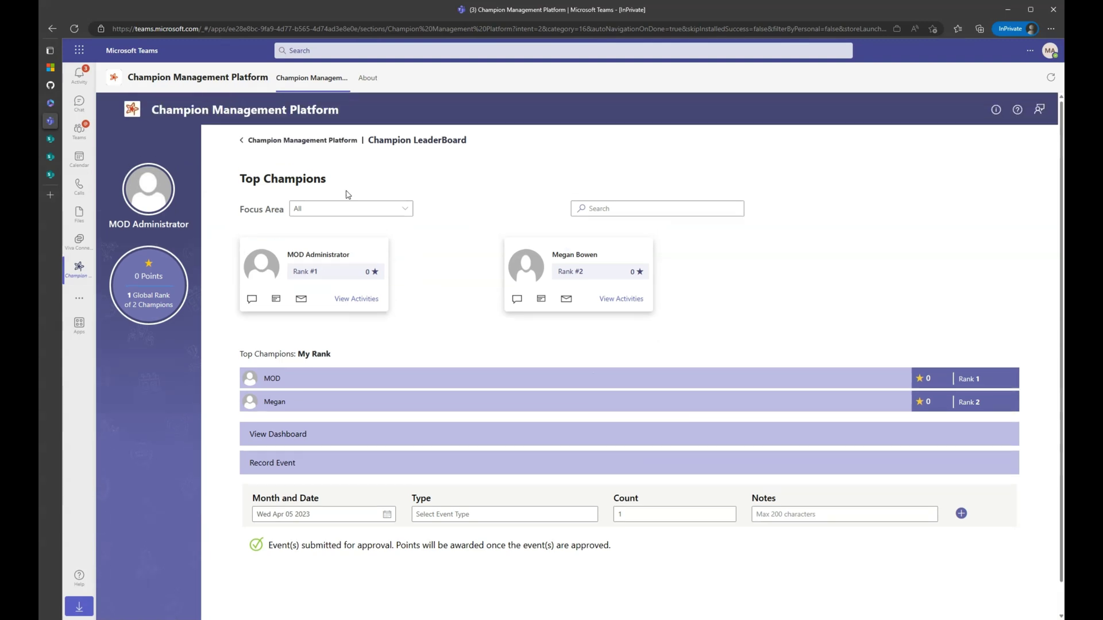
Approve the pending Office Hours event under Champion Activities in Admin Tasks
{"action": "left_click", "coordinate": [279, 143]}
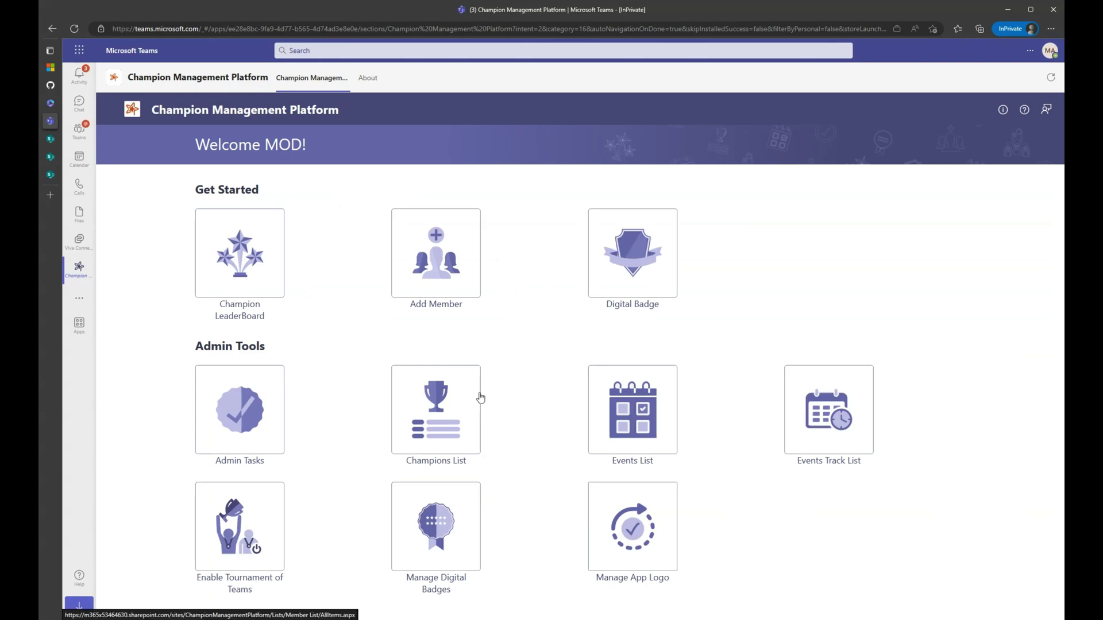
{"action": "left_click", "coordinate": [242, 419]}
{"action": "left_click", "coordinate": [613, 168]}
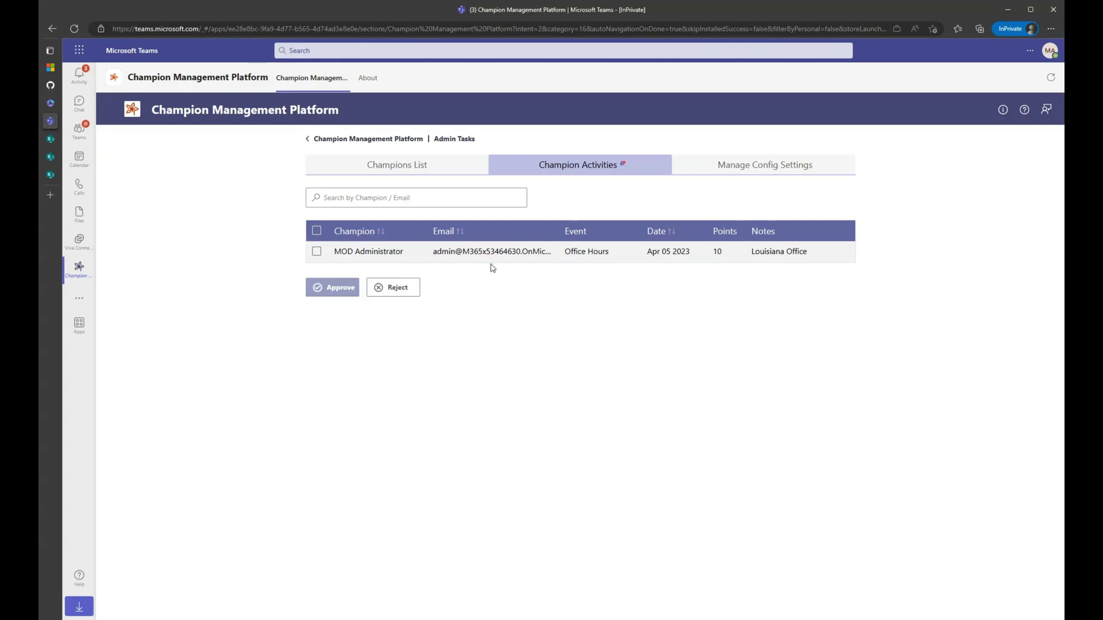
{"action": "left_click", "coordinate": [316, 252]}
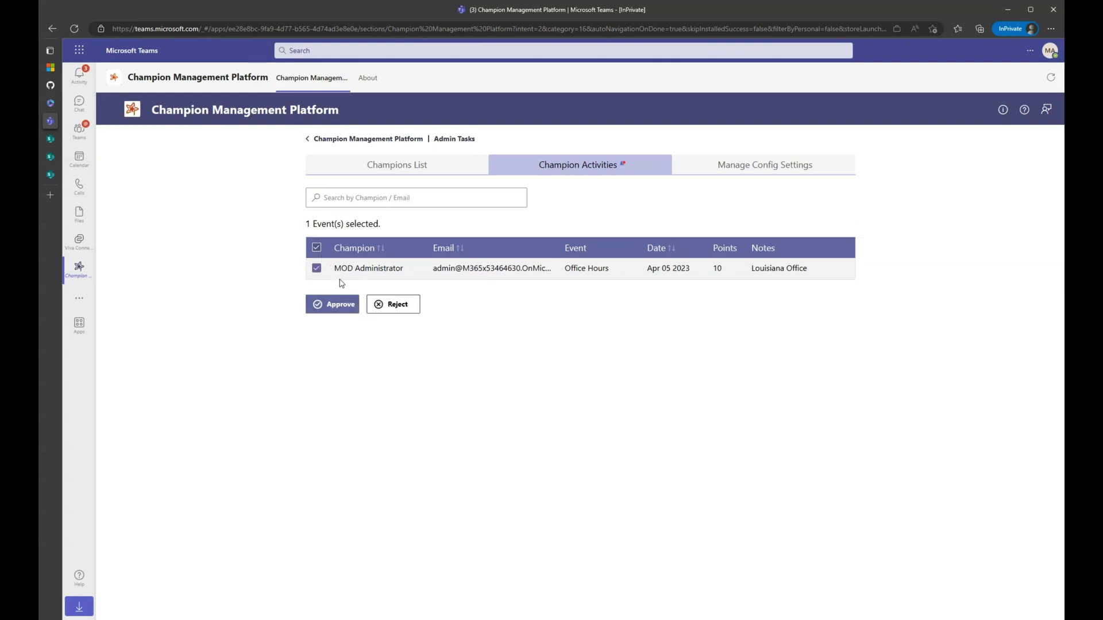
{"action": "left_click", "coordinate": [336, 313]}
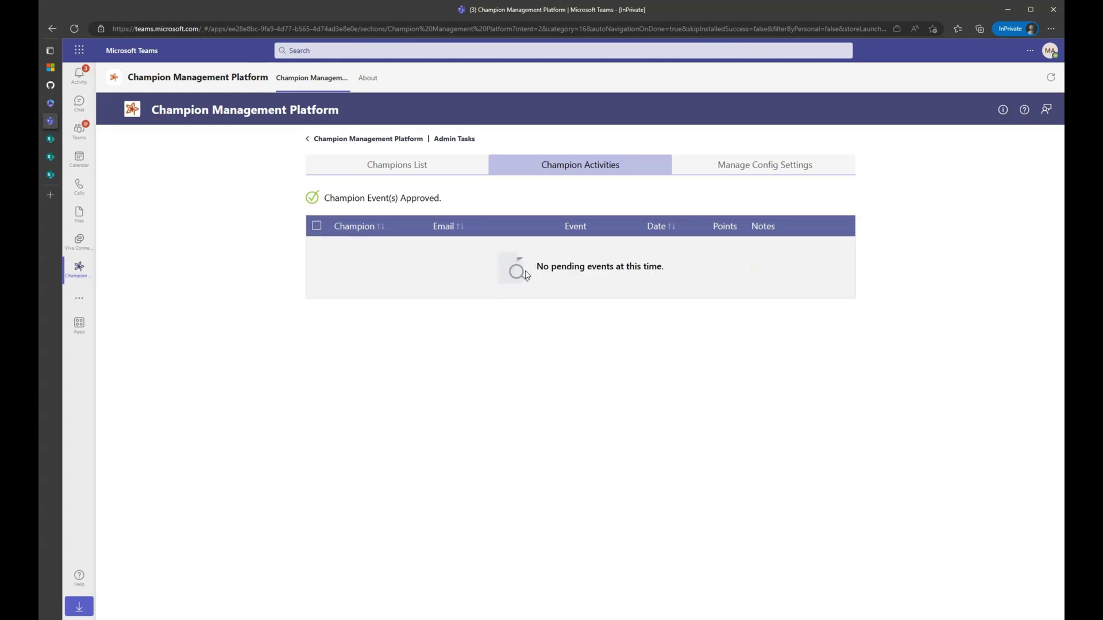
View the champions' points and ranks in the Champion LeaderBoard and return to the home page
{"action": "left_click", "coordinate": [371, 139]}
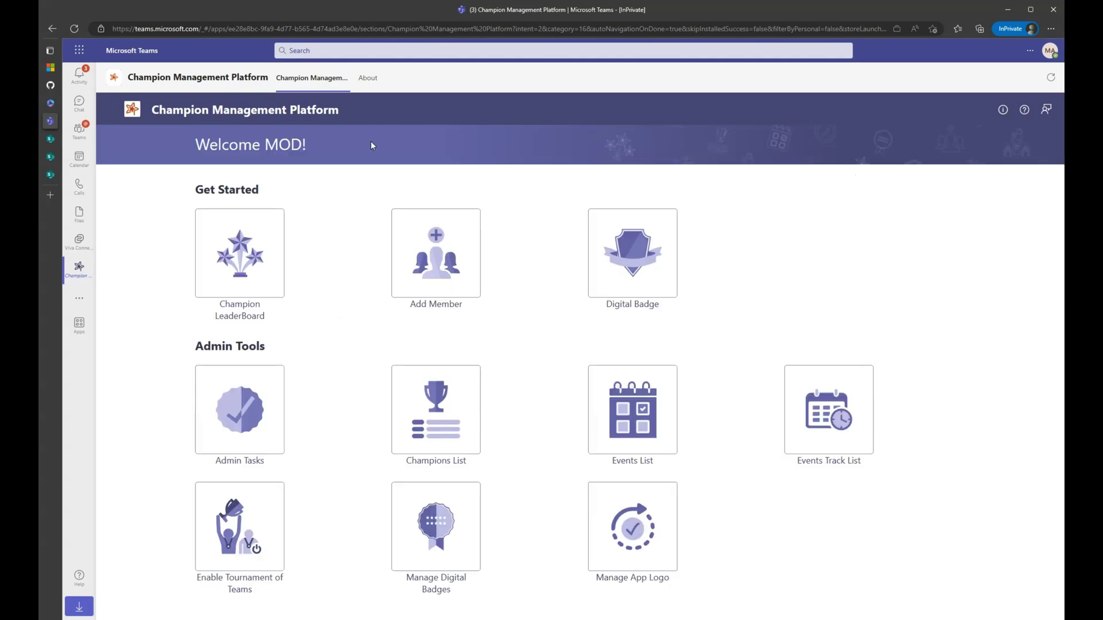
{"action": "left_click", "coordinate": [251, 251]}
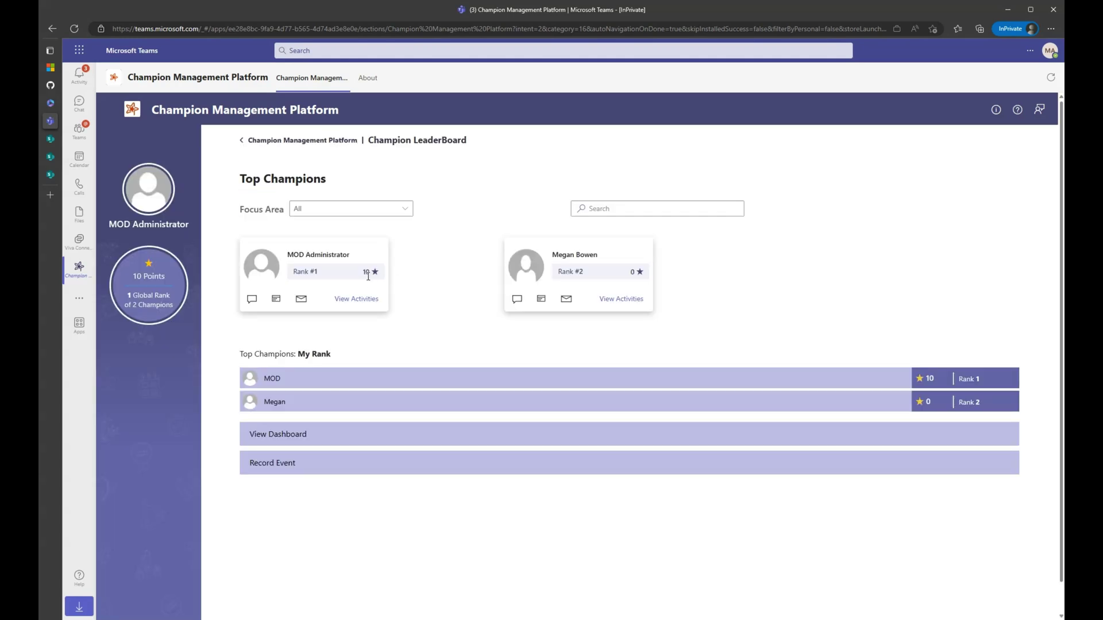
{"action": "left_click", "coordinate": [267, 142]}
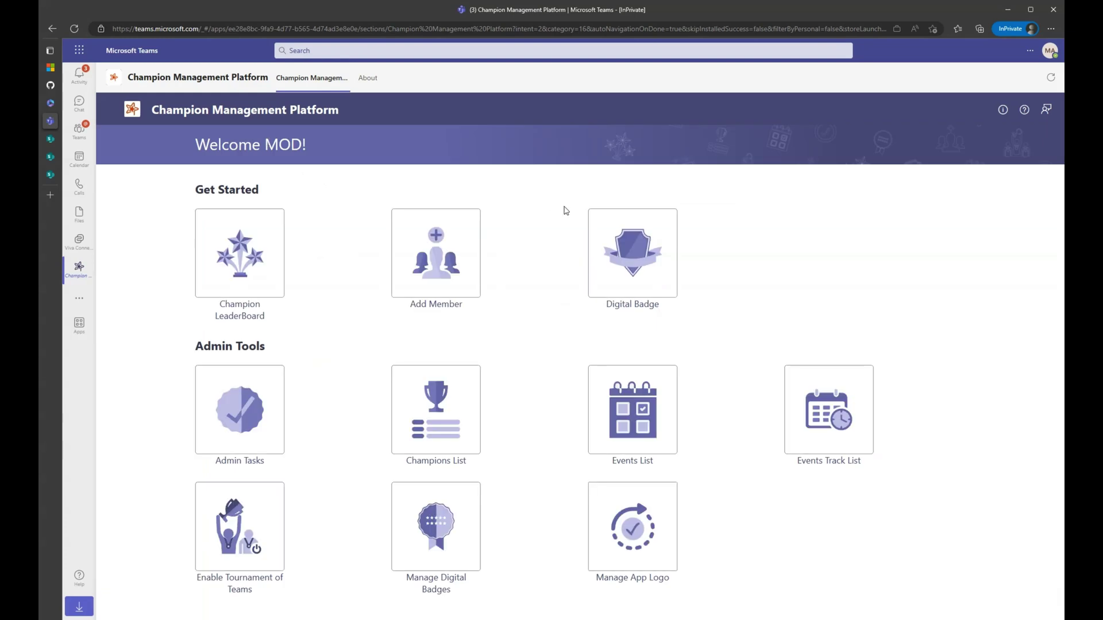
Disable Champion Event Approvals in the Admin Tasks configuration settings, save the change and return to the home page
{"action": "left_click", "coordinate": [235, 418]}
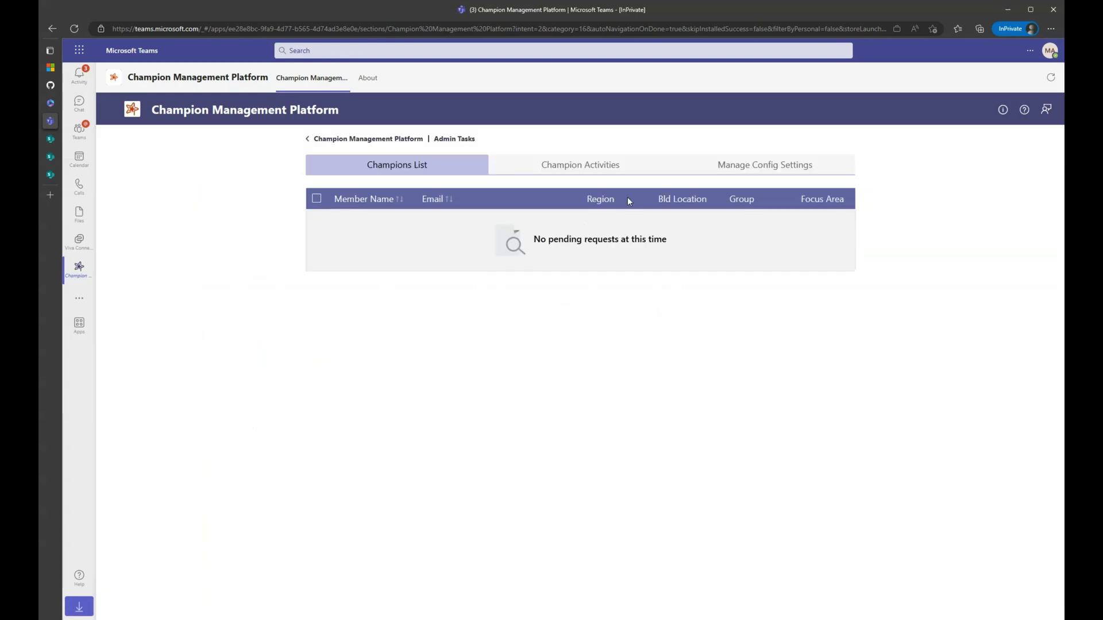
{"action": "left_click", "coordinate": [590, 166]}
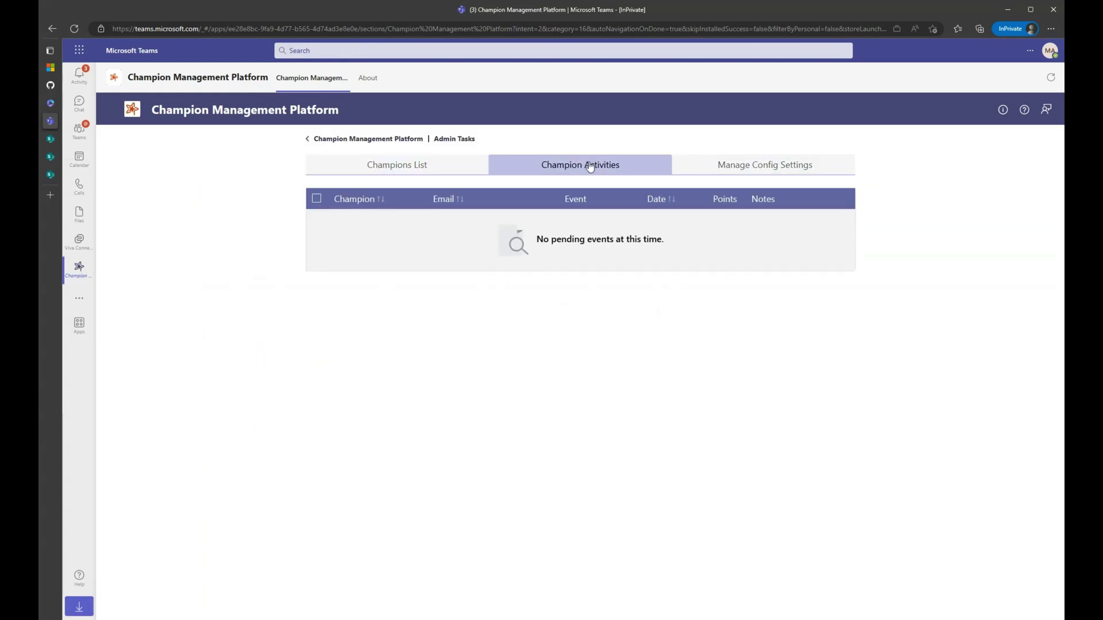
{"action": "left_click", "coordinate": [723, 173]}
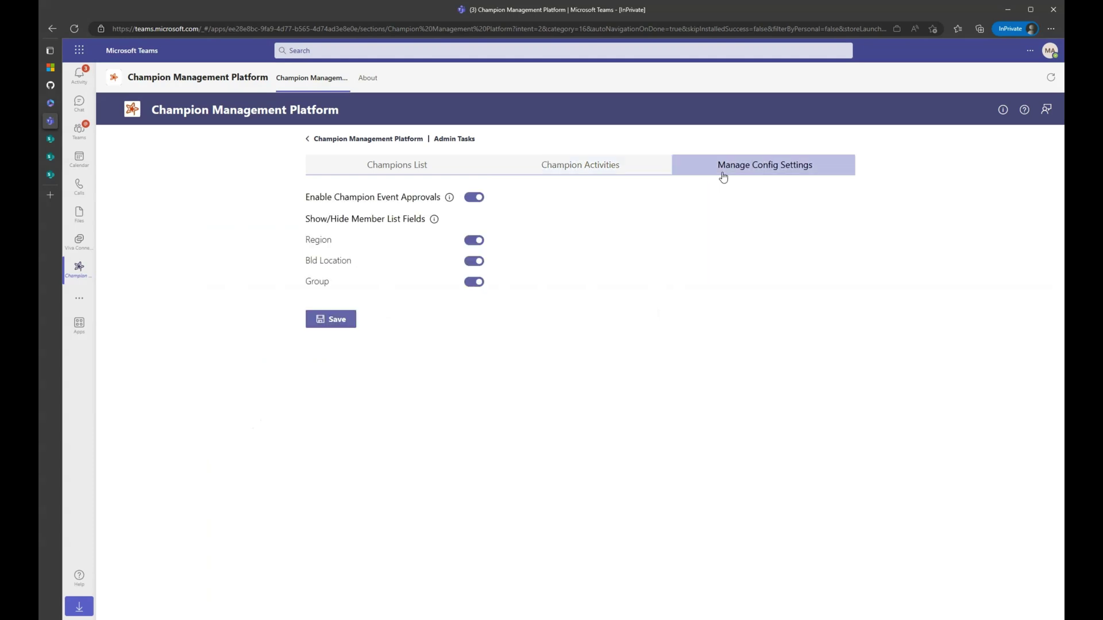
{"action": "left_click", "coordinate": [475, 199]}
{"action": "left_click", "coordinate": [340, 319]}
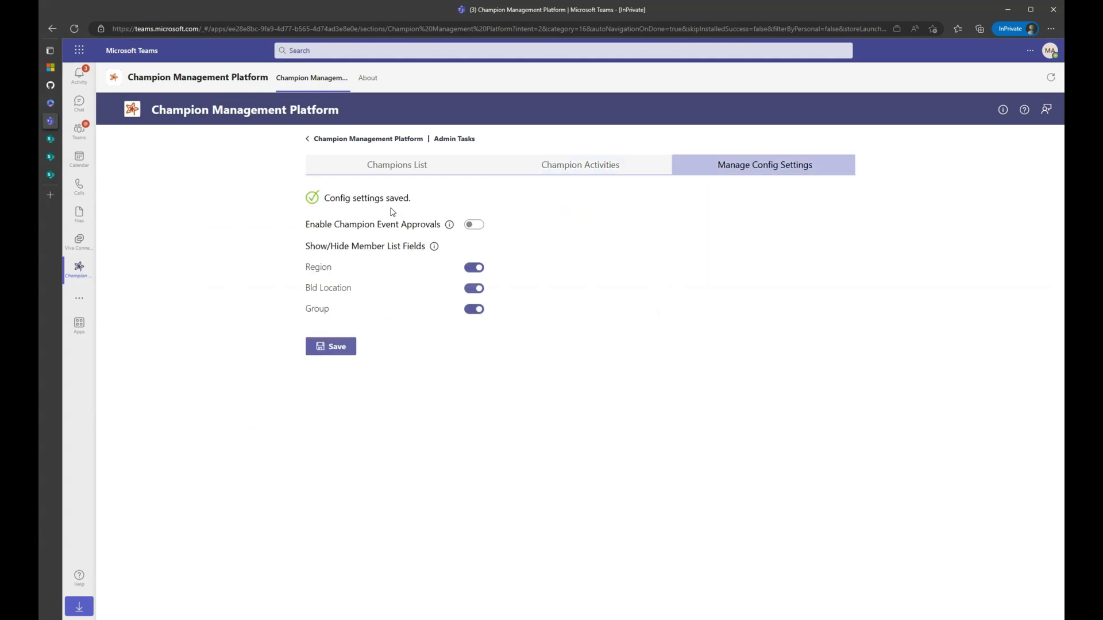
{"action": "left_click", "coordinate": [414, 168]}
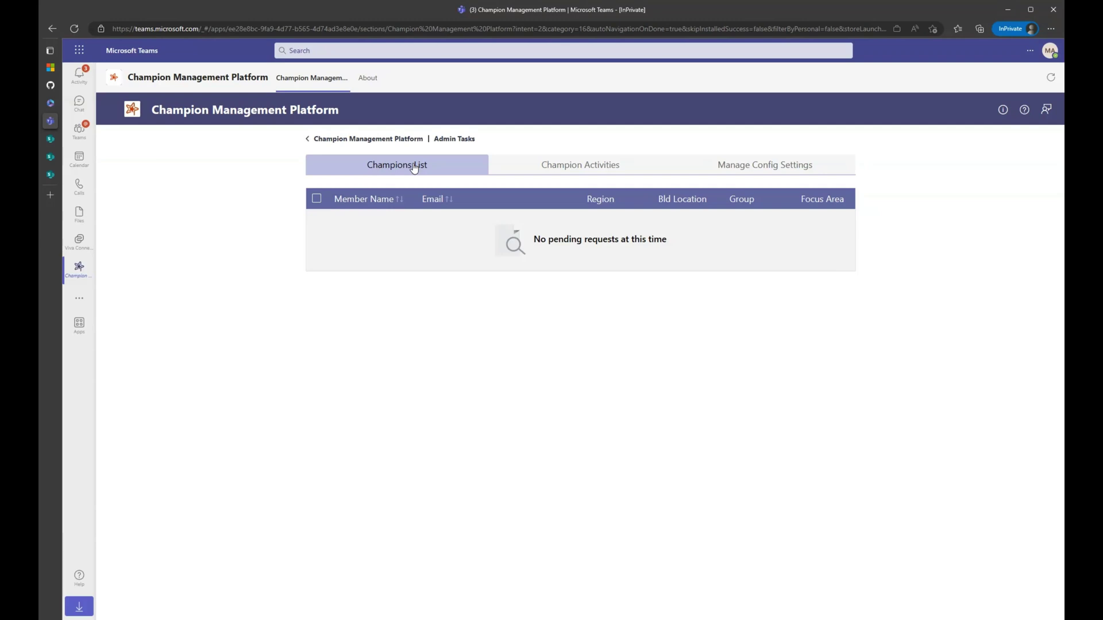
{"action": "left_click", "coordinate": [395, 140]}
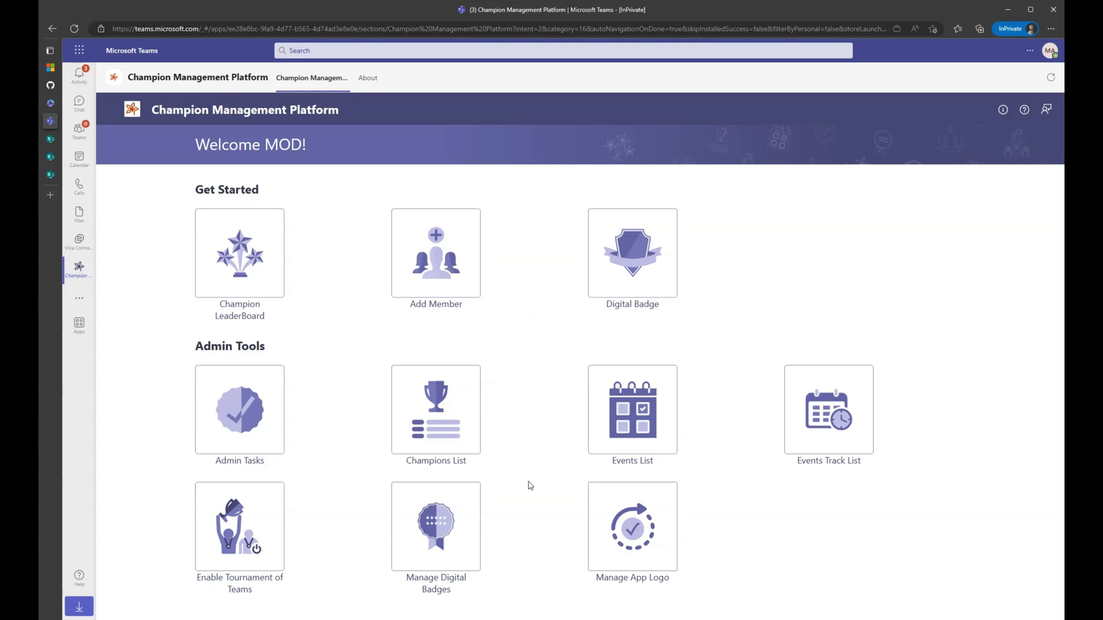
Add an active "Lunch and Learn" event worth 50 points with the description "Champion lunch and learn series" to the Events List
{"action": "left_click", "coordinate": [636, 425]}
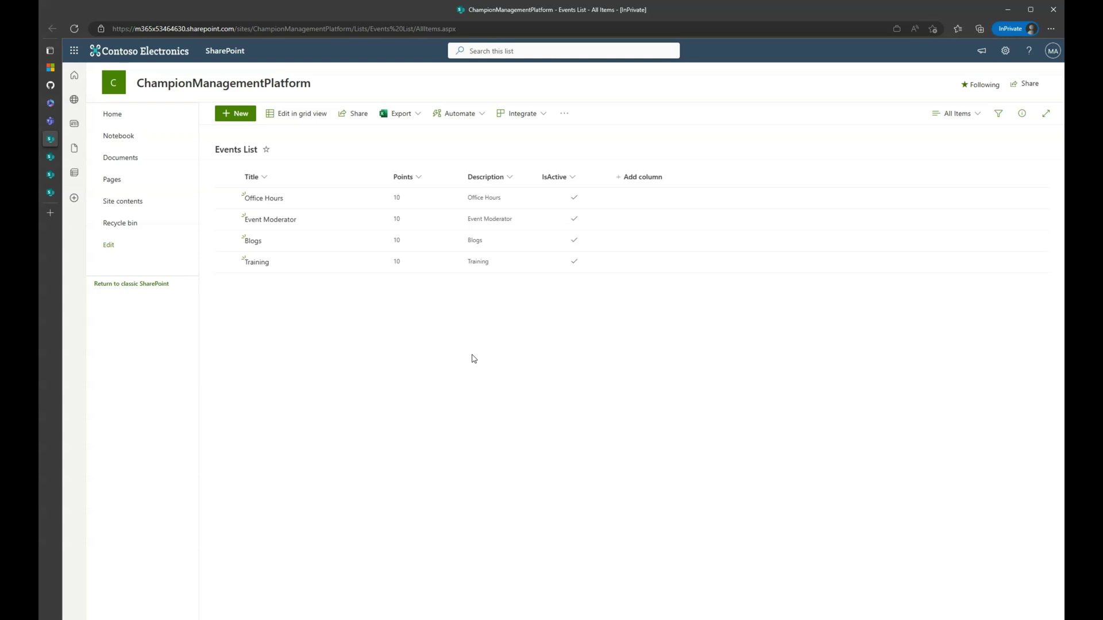
{"action": "left_click", "coordinate": [227, 117]}
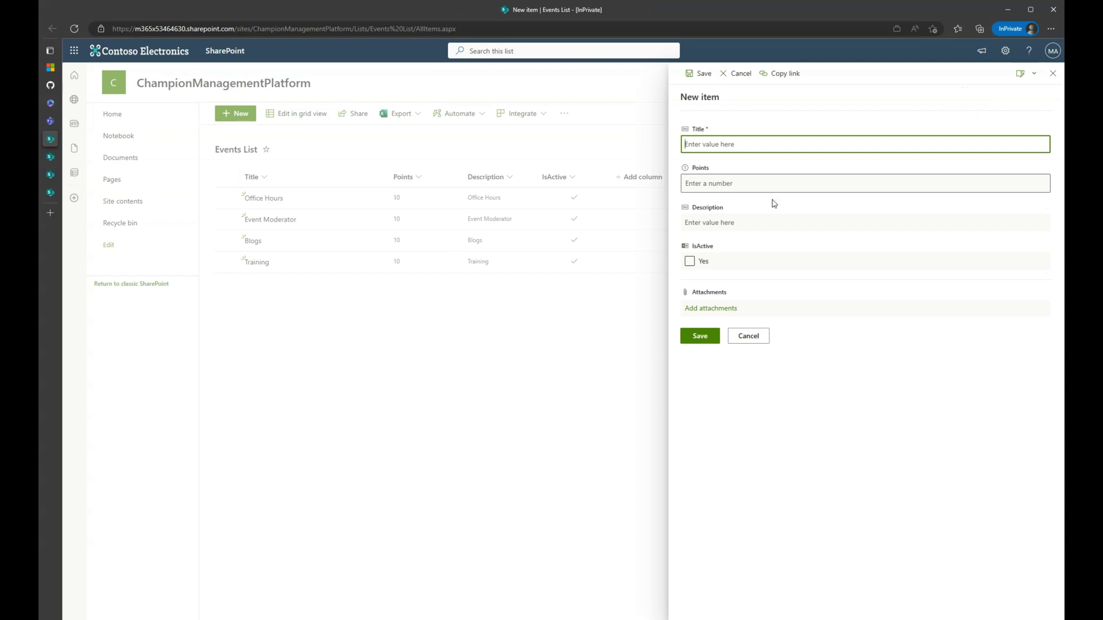
{"action": "type", "text": "Lunch and Learn"}
{"action": "left_click", "coordinate": [758, 180]}
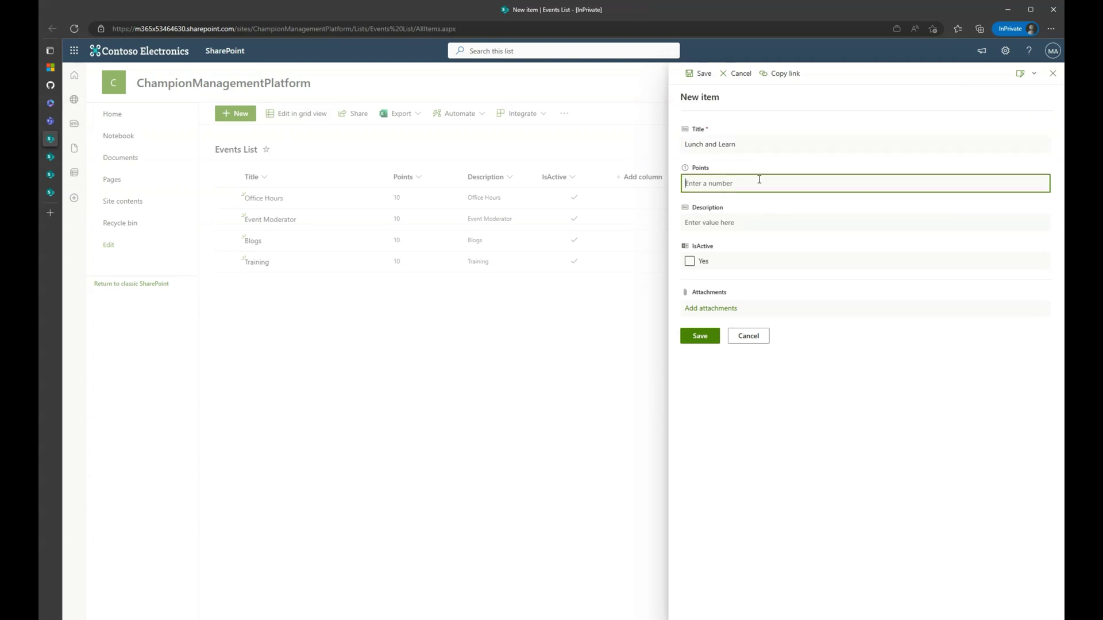
{"action": "type", "text": "50"}
{"action": "left_click", "coordinate": [743, 267]}
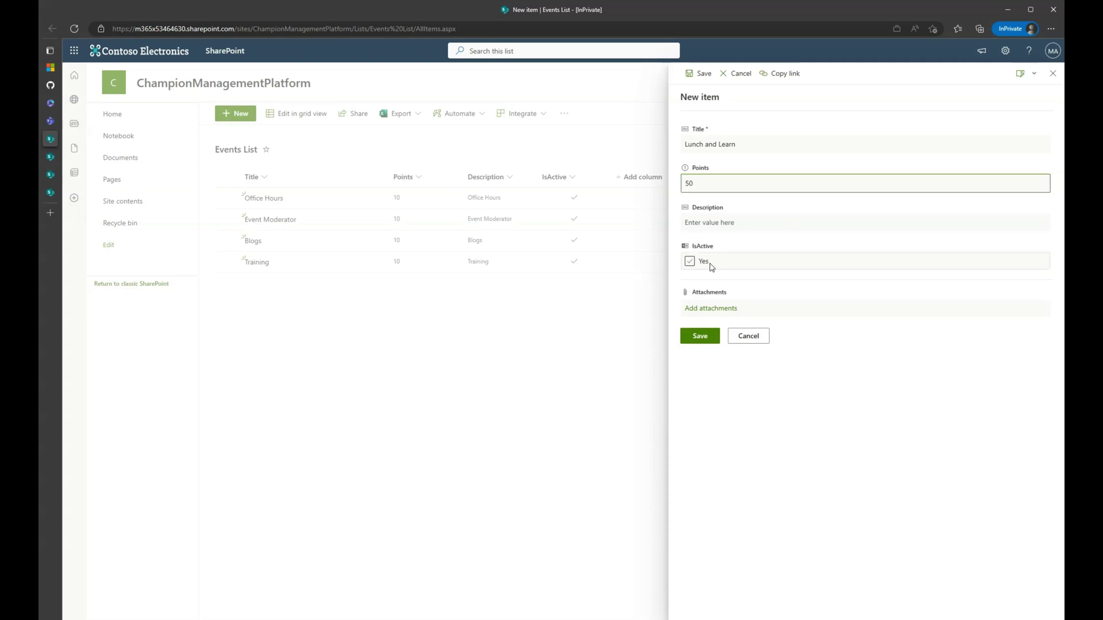
{"action": "left_click", "coordinate": [691, 263]}
{"action": "left_click", "coordinate": [711, 225]}
{"action": "type", "text": "Champion Im"}
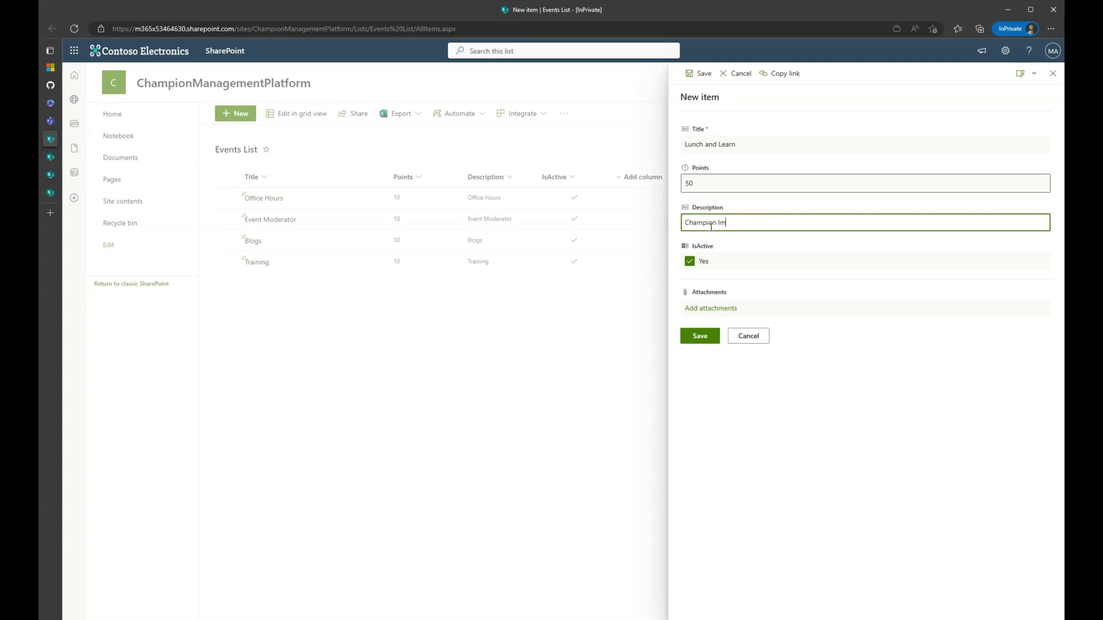
{"action": "key", "text": "BackSpace"}
{"action": "type", "text": "unch and learn series"}
{"action": "left_click", "coordinate": [699, 336]}
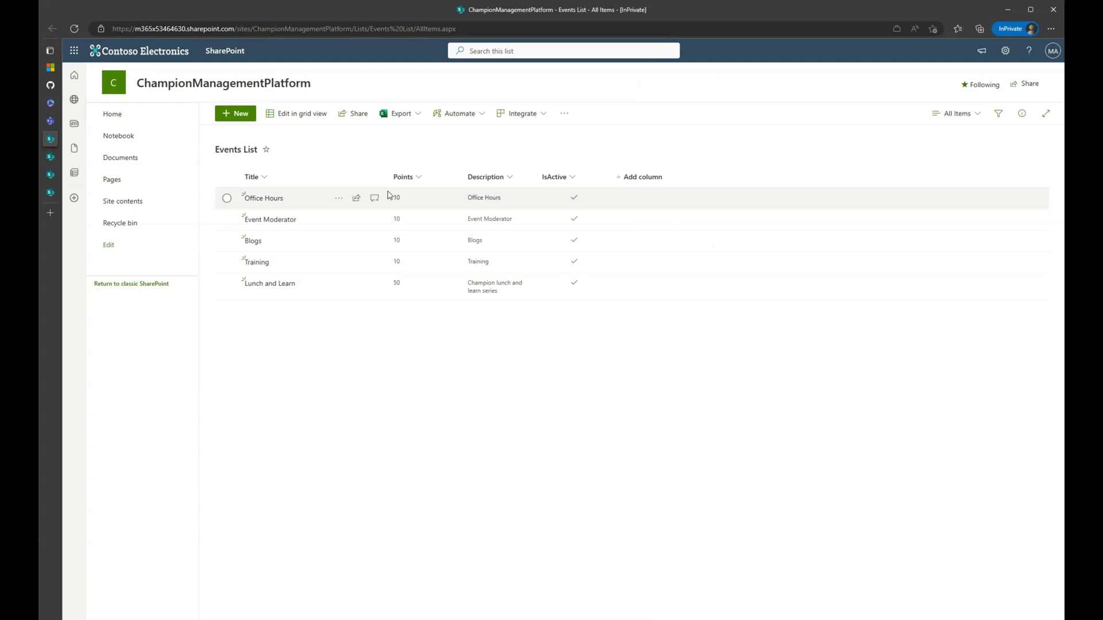
Switch back to Teams and fill in a new Lunch and Learn event record with a count of 2 in the Champion LeaderBoard
{"action": "left_click", "coordinate": [53, 120]}
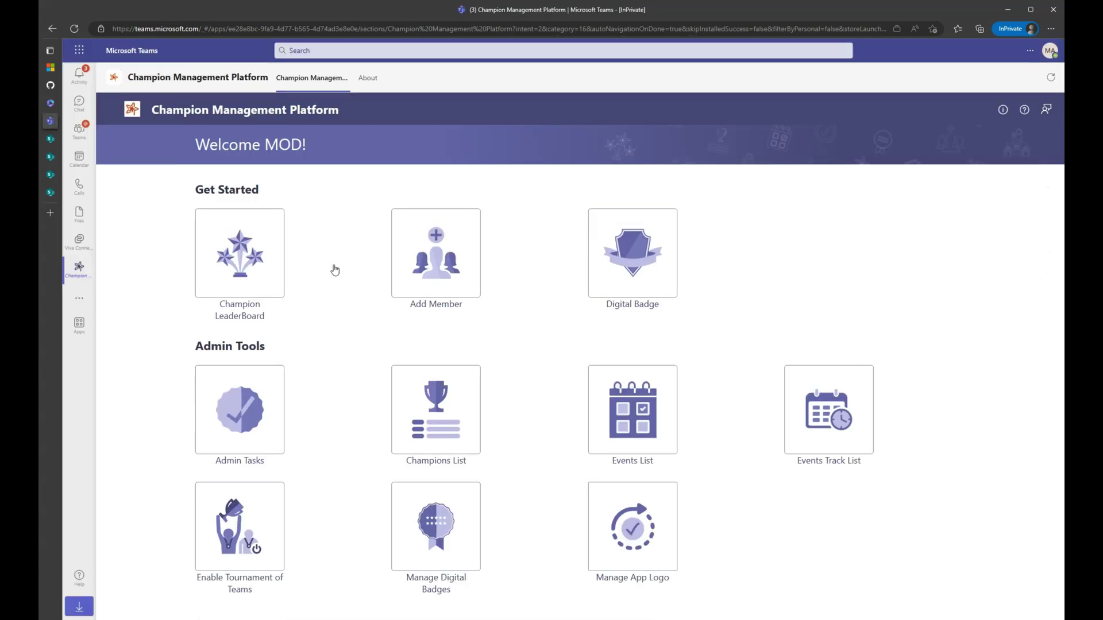
{"action": "left_click", "coordinate": [256, 266]}
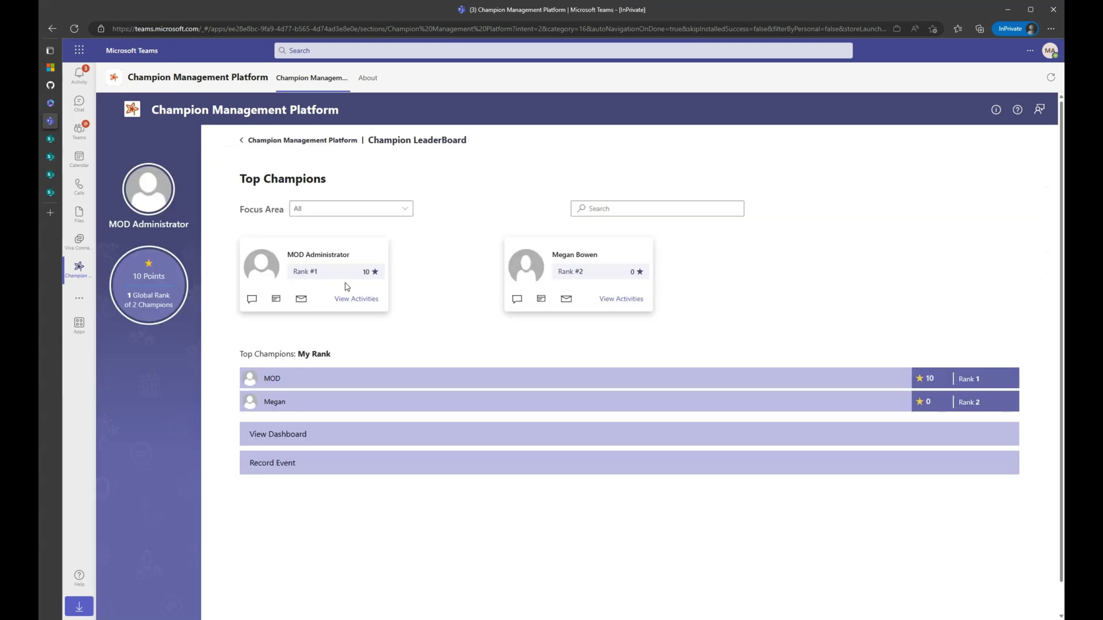
{"action": "left_click", "coordinate": [356, 463]}
{"action": "scroll", "coordinate": [446, 473], "scroll_direction": "down", "scroll_amount": 1}
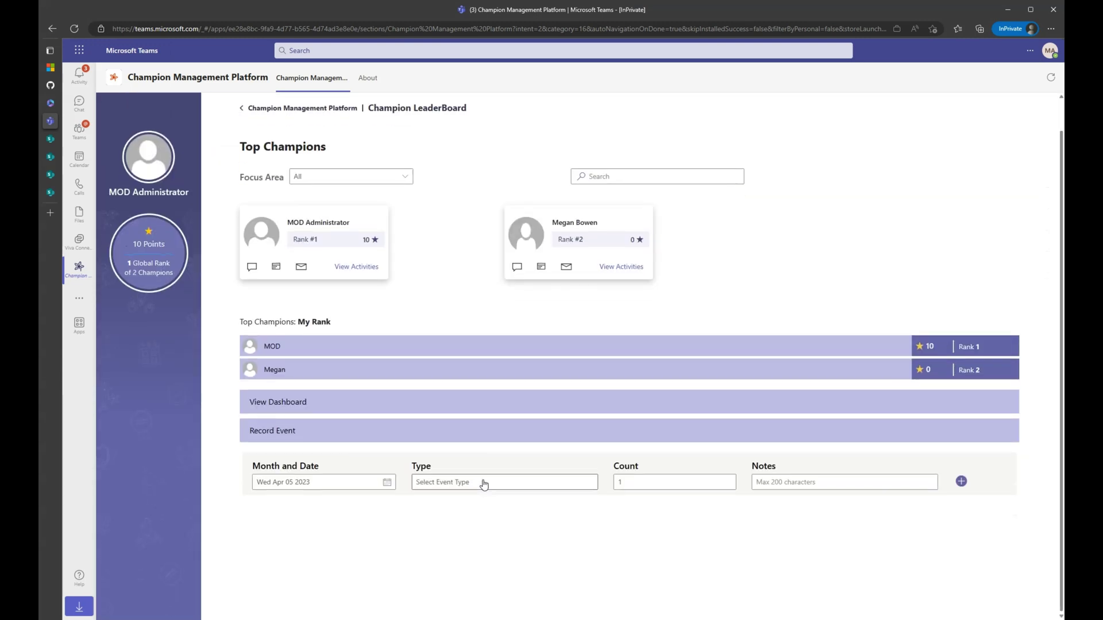
{"action": "left_click", "coordinate": [484, 484]}
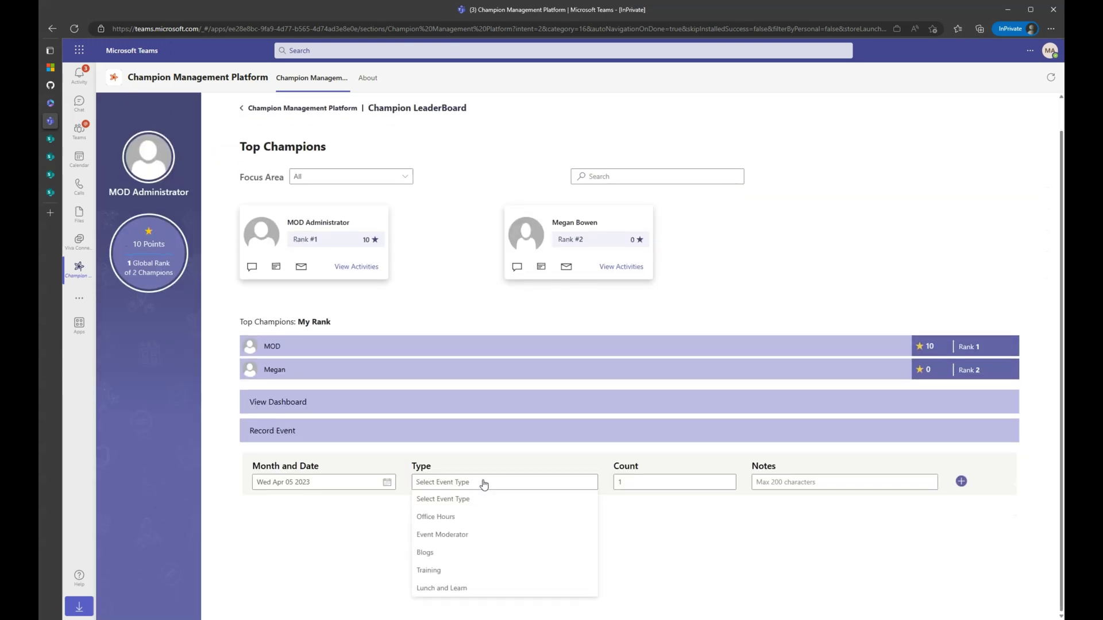
{"action": "left_click", "coordinate": [478, 589]}
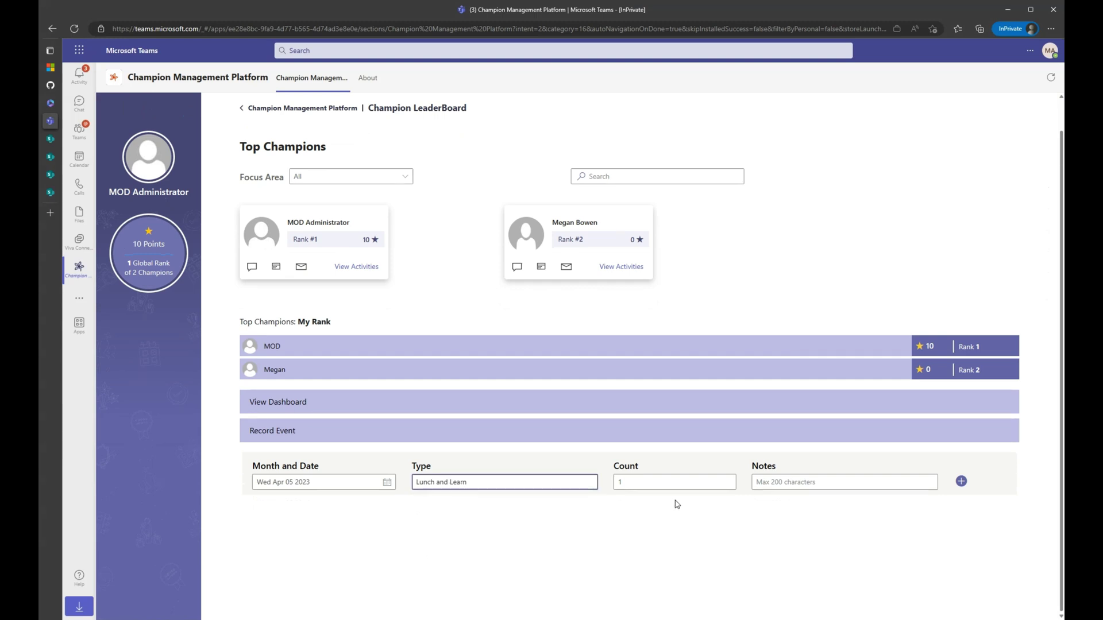
{"action": "left_click", "coordinate": [733, 480]}
Add the note "in two cities across louisiana" to the Lunch and Learn record, submit it and return to the home page
{"action": "left_click", "coordinate": [761, 485]}
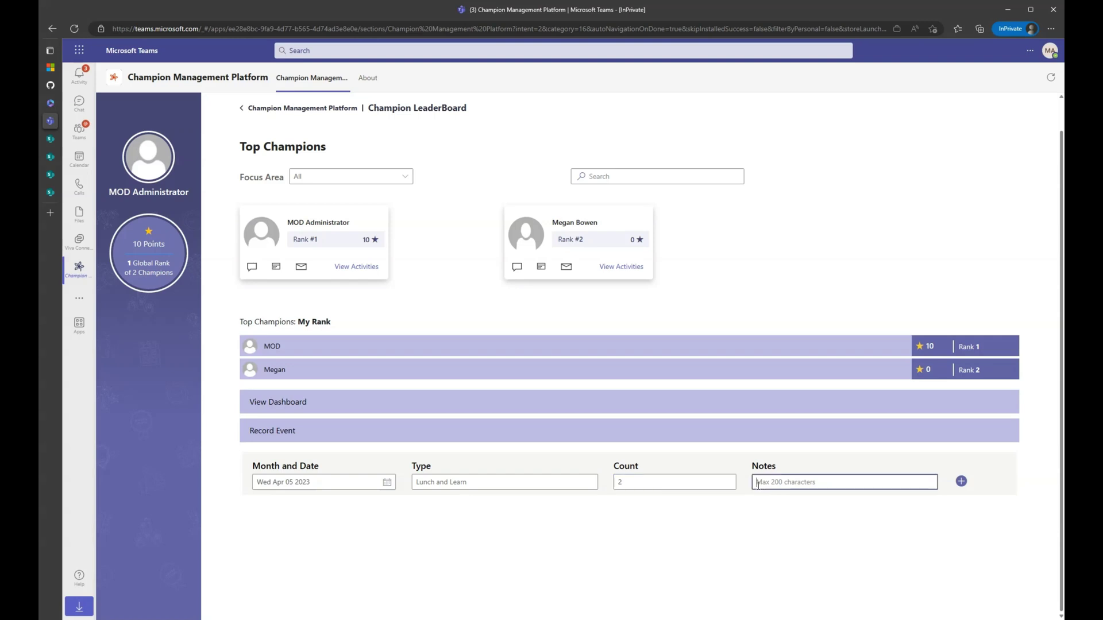
{"action": "type", "text": "In two cities across louis"}
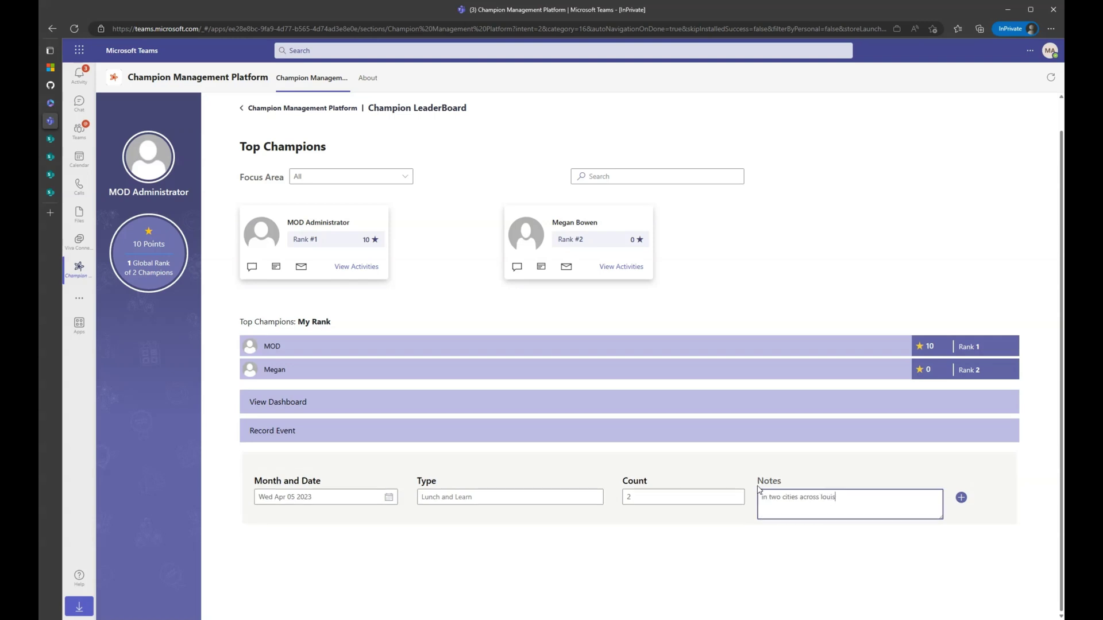
{"action": "type", "text": "iana"}
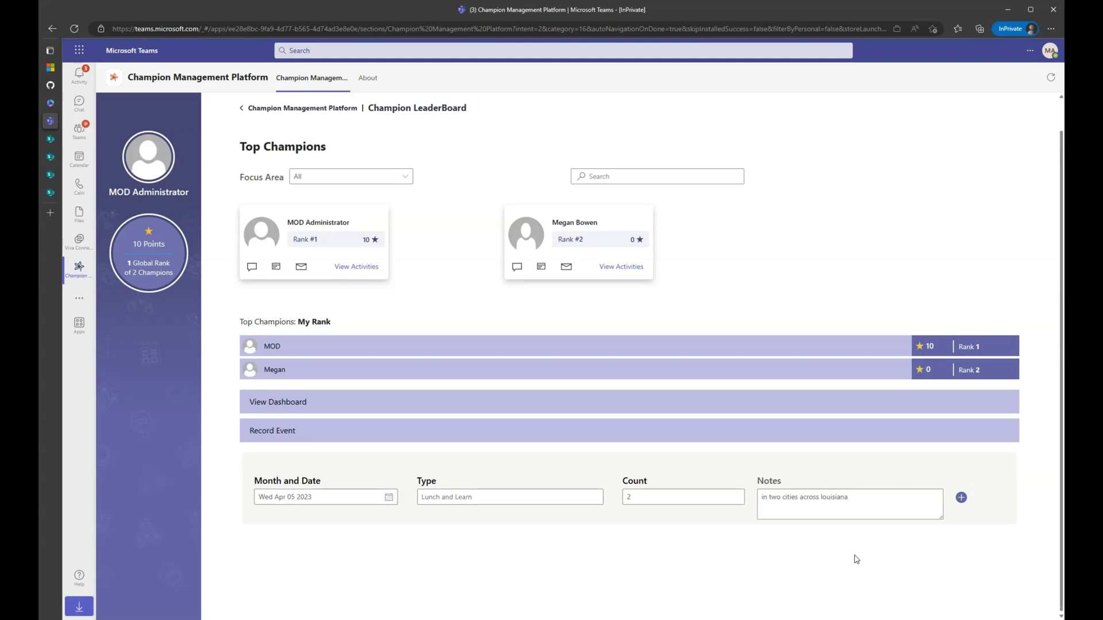
{"action": "left_click", "coordinate": [961, 498]}
{"action": "scroll", "coordinate": [649, 488], "scroll_direction": "down", "scroll_amount": 1}
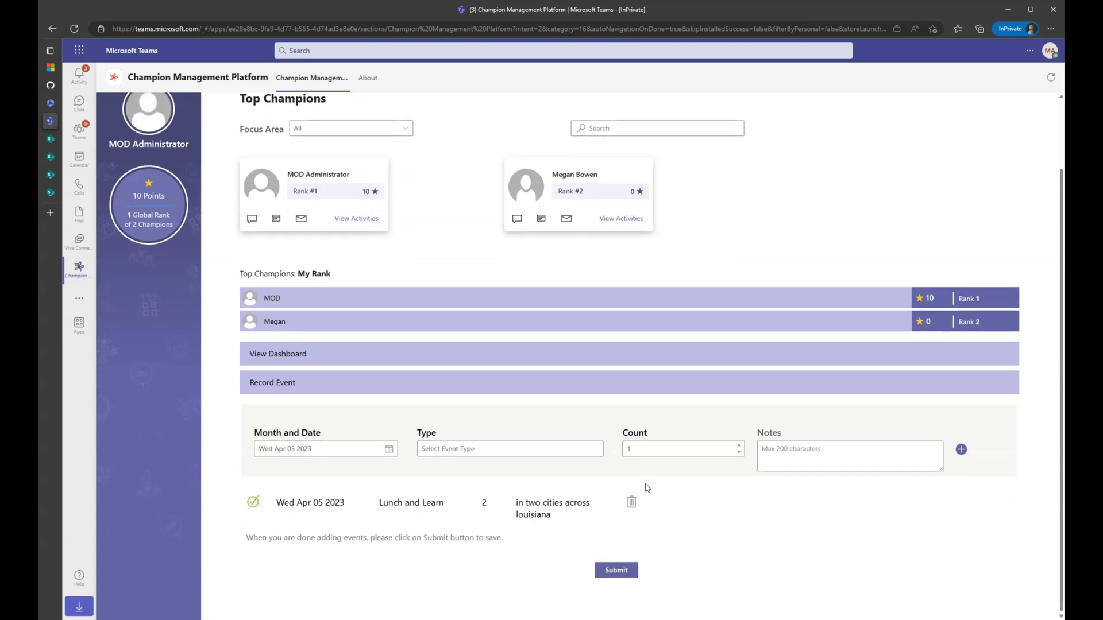
{"action": "left_click", "coordinate": [615, 570]}
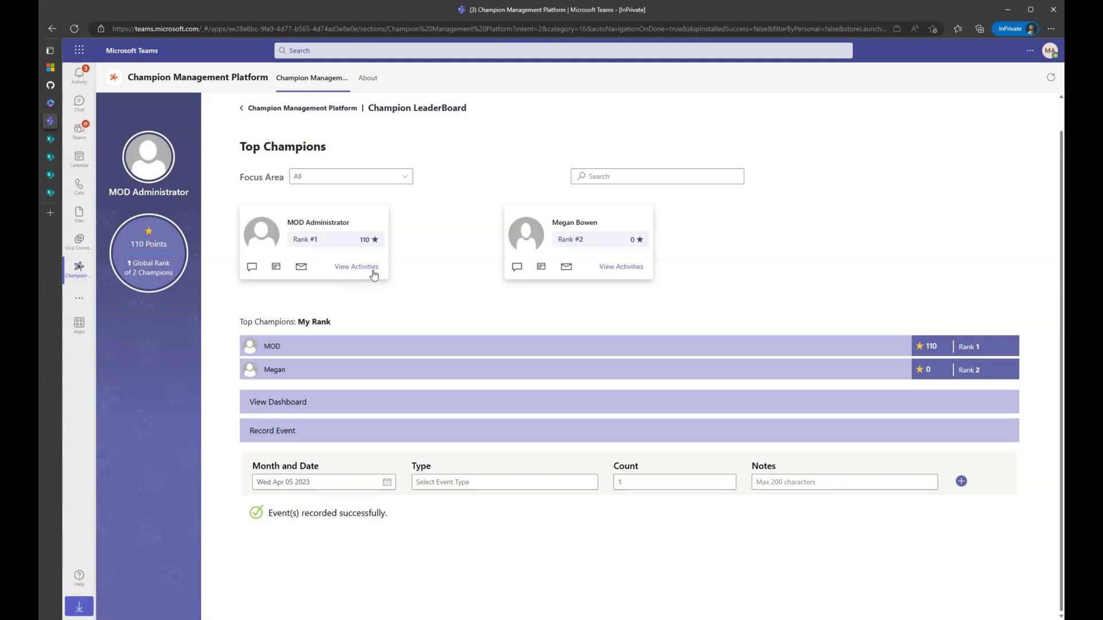
{"action": "left_click", "coordinate": [328, 110]}
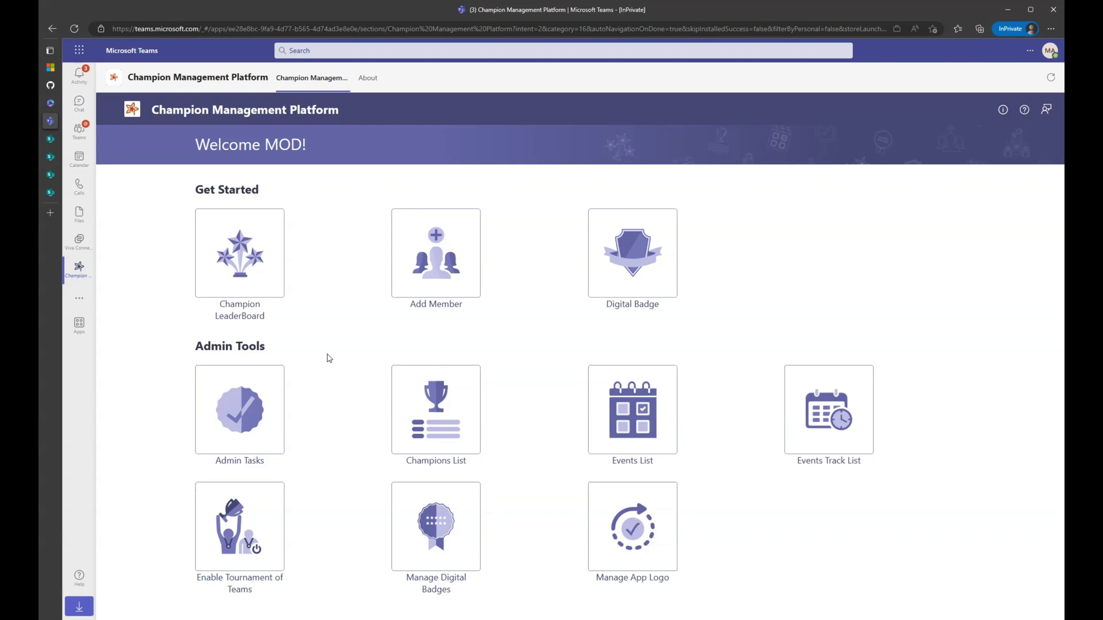
Accept the Digital Badge introduction, view the badges available for the profile picture and return to the home page
{"action": "left_click", "coordinate": [642, 258]}
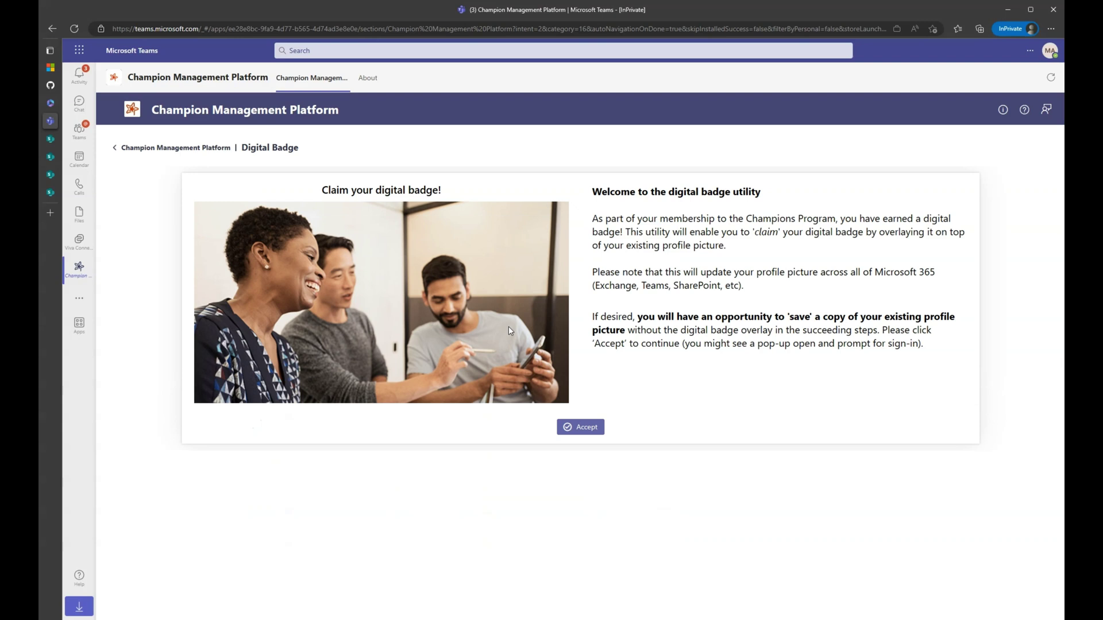
{"action": "left_click", "coordinate": [588, 428]}
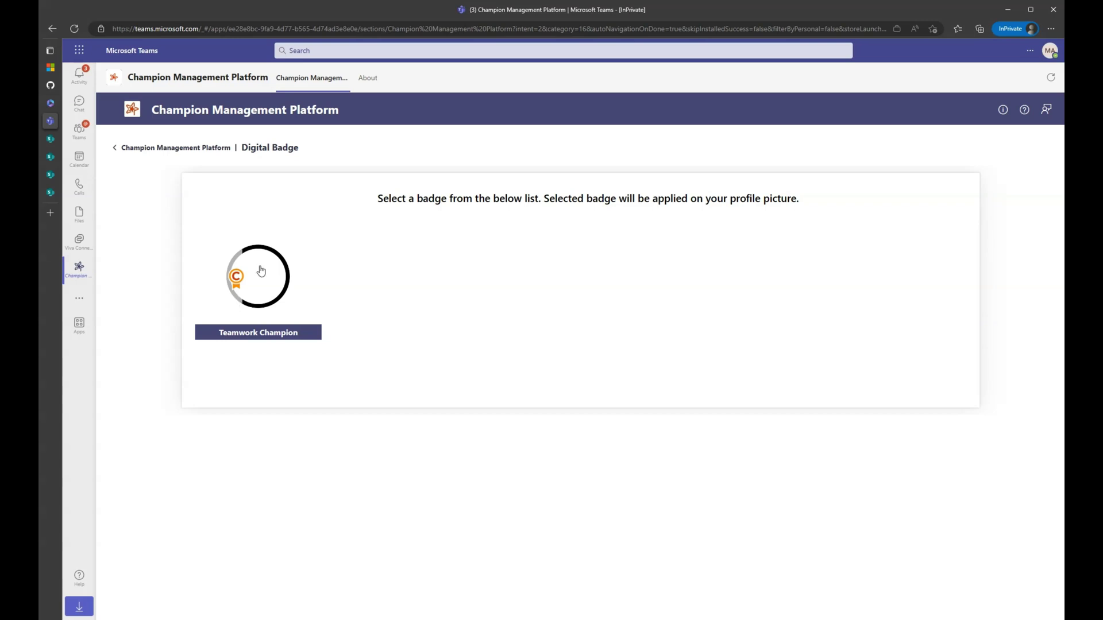
{"action": "left_click", "coordinate": [185, 151]}
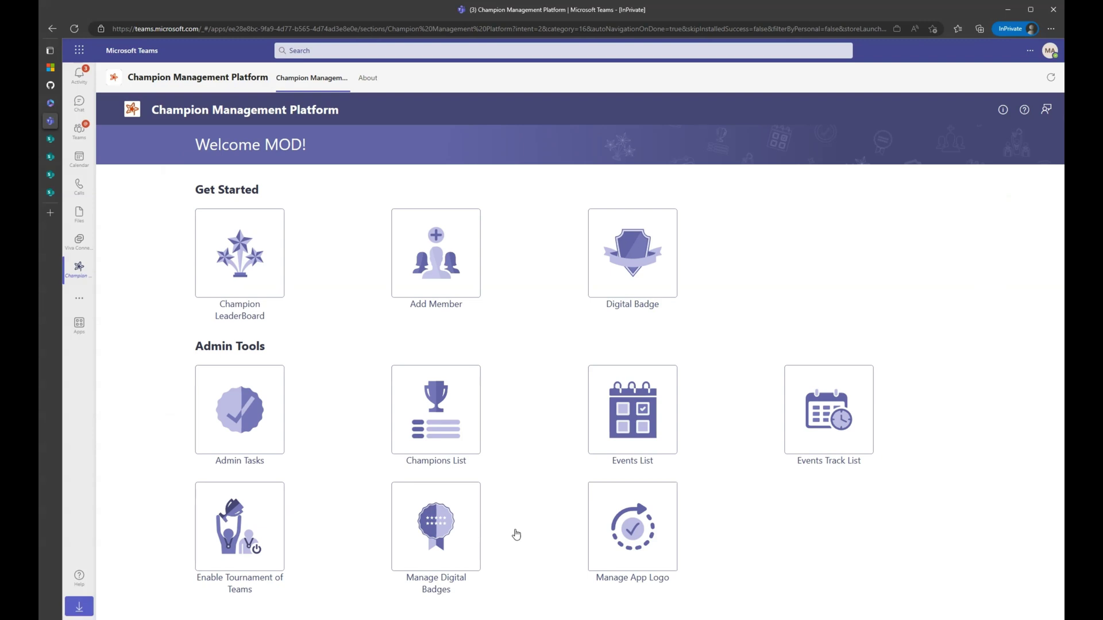
Examine the Digital Badge Assets library and the Event Track Details list in SharePoint, returning to Teams after each
{"action": "left_click", "coordinate": [446, 526]}
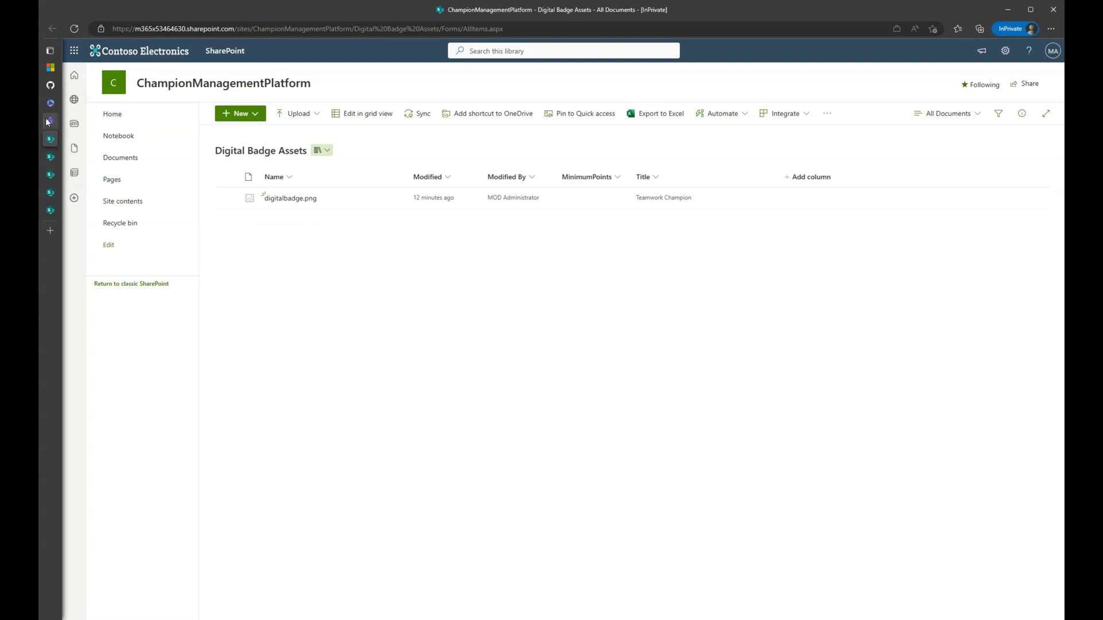
{"action": "mouse_move", "coordinate": [53, 119]}
{"action": "left_click", "coordinate": [96, 121]}
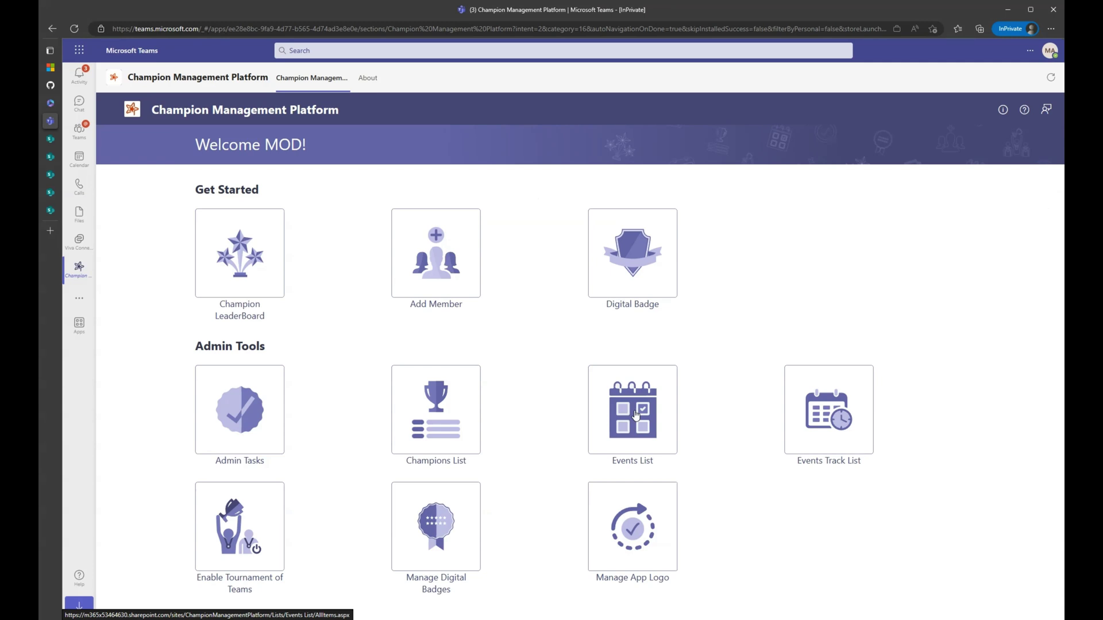
{"action": "left_click", "coordinate": [825, 425]}
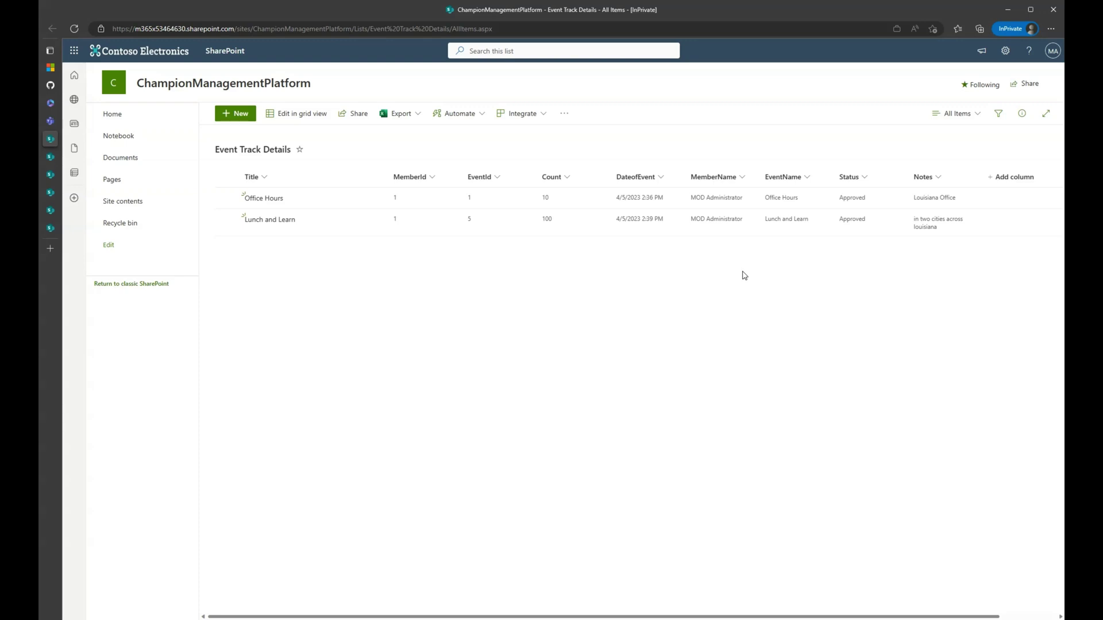
{"action": "left_click", "coordinate": [50, 121]}
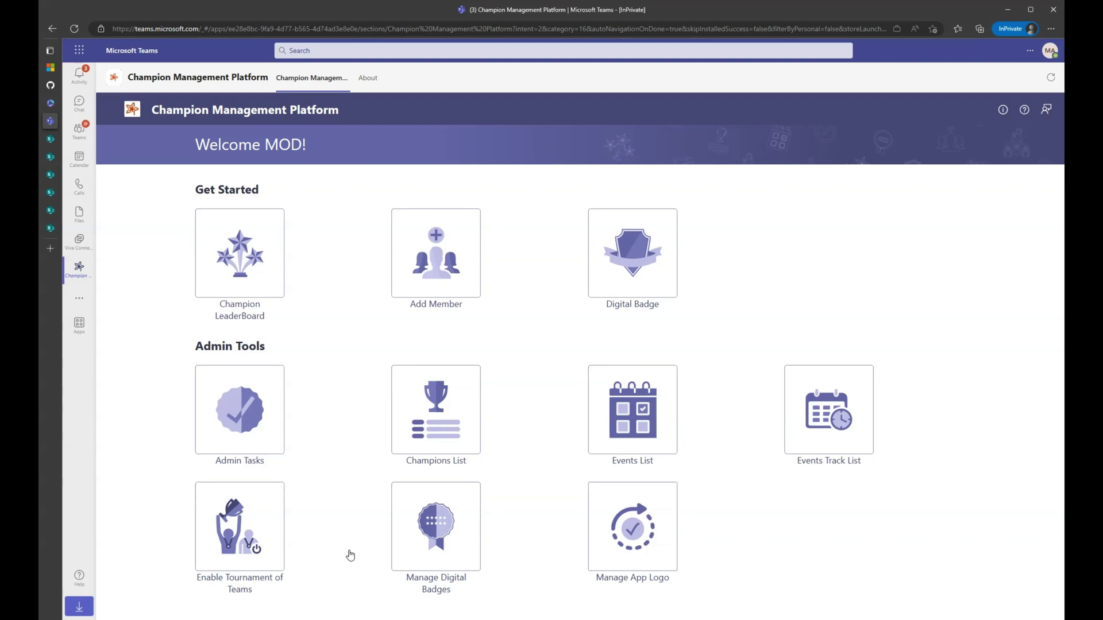
Enable Tournament of Teams, look over its quick links and admin tools, and return to the Champion Management Platform home page
{"action": "left_click", "coordinate": [253, 544]}
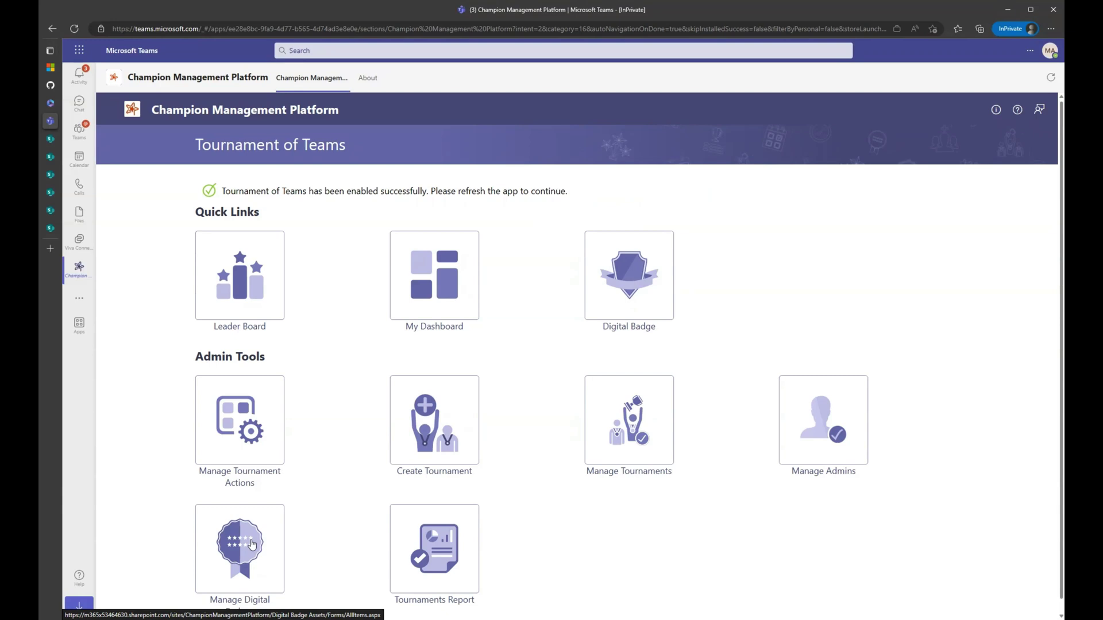
{"action": "scroll", "coordinate": [300, 443], "scroll_direction": "down", "scroll_amount": 1}
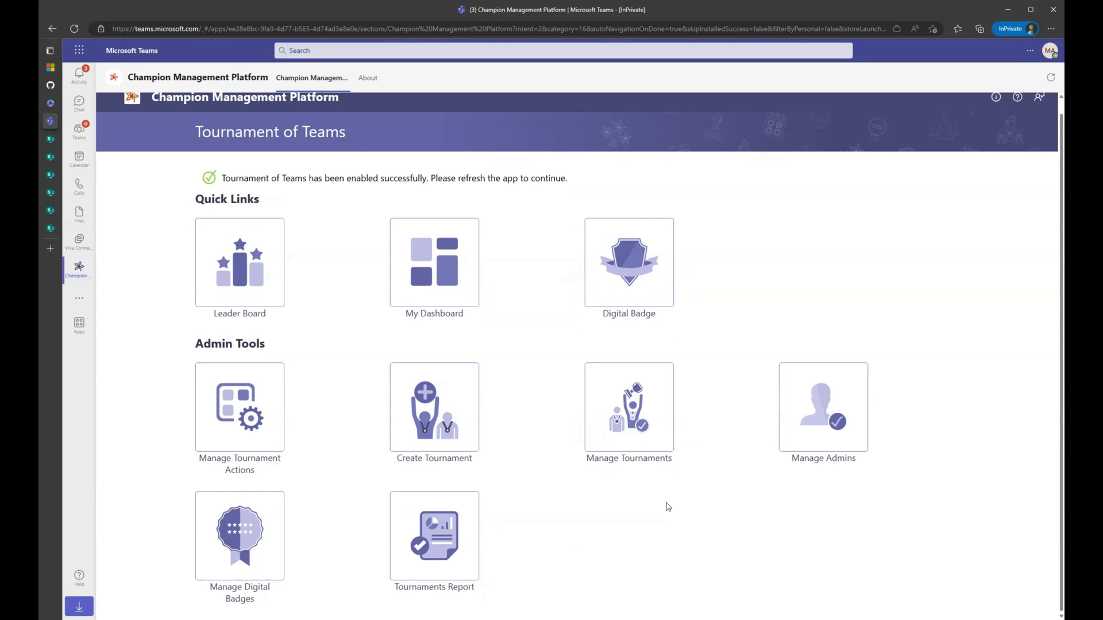
{"action": "scroll", "coordinate": [668, 507], "scroll_direction": "up", "scroll_amount": 1}
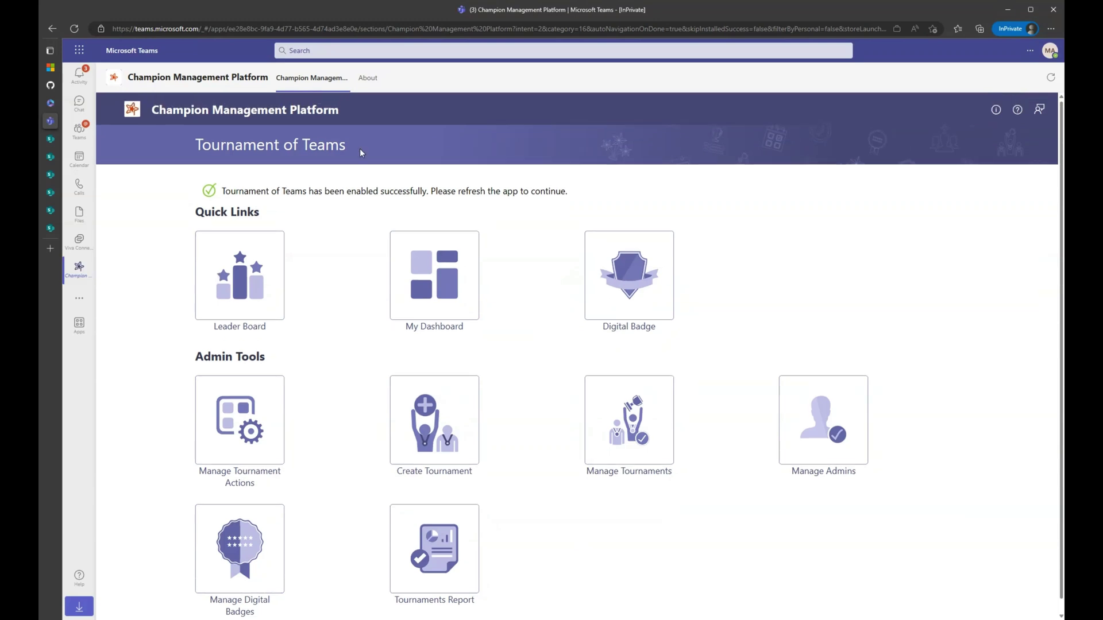
{"action": "left_click", "coordinate": [313, 114]}
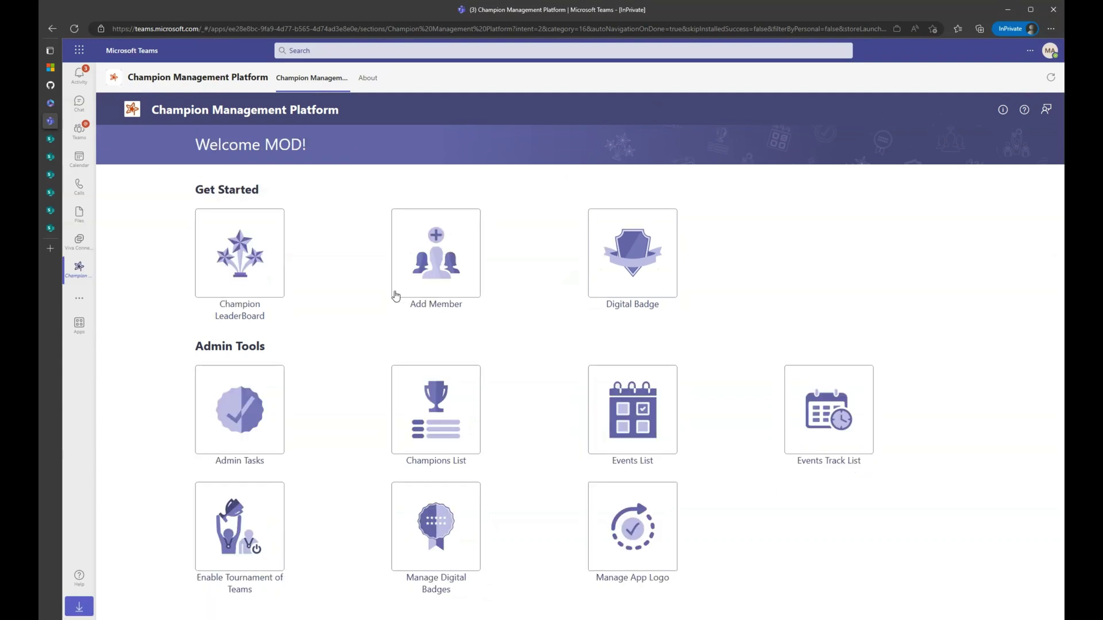